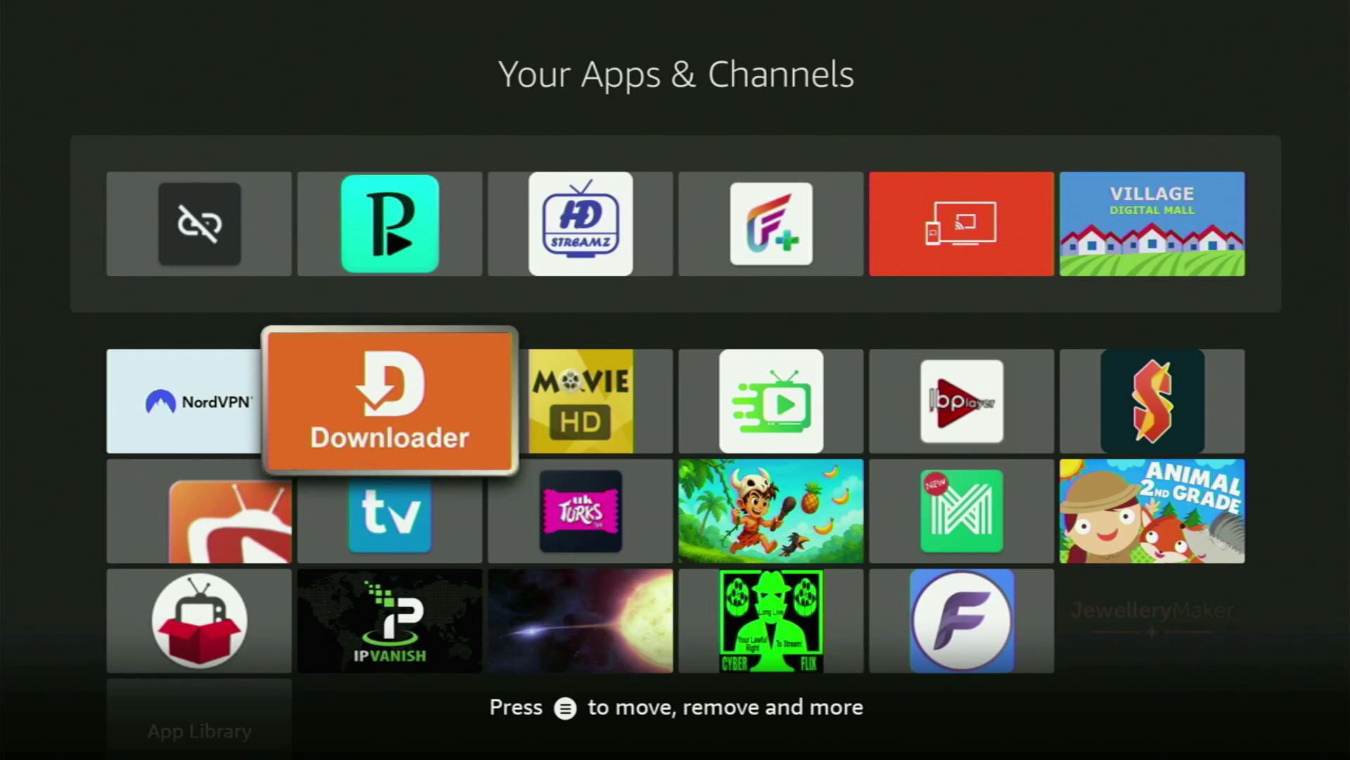
- Scroll down through the installed apps grid, then back up through the lower rows
key(Down)
key(Down)
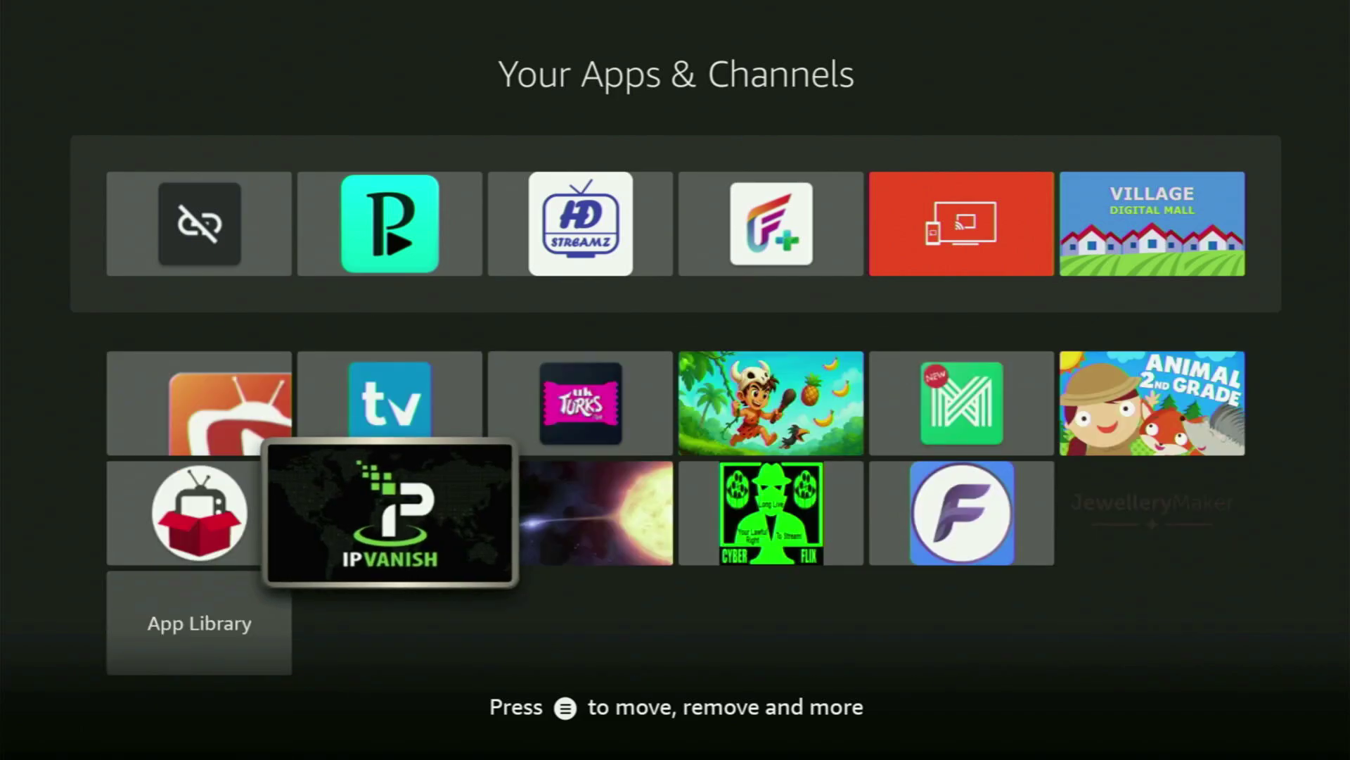
key(Down)
key(Up)
key(Up)
key(Down)
key(Down)
key(Down)
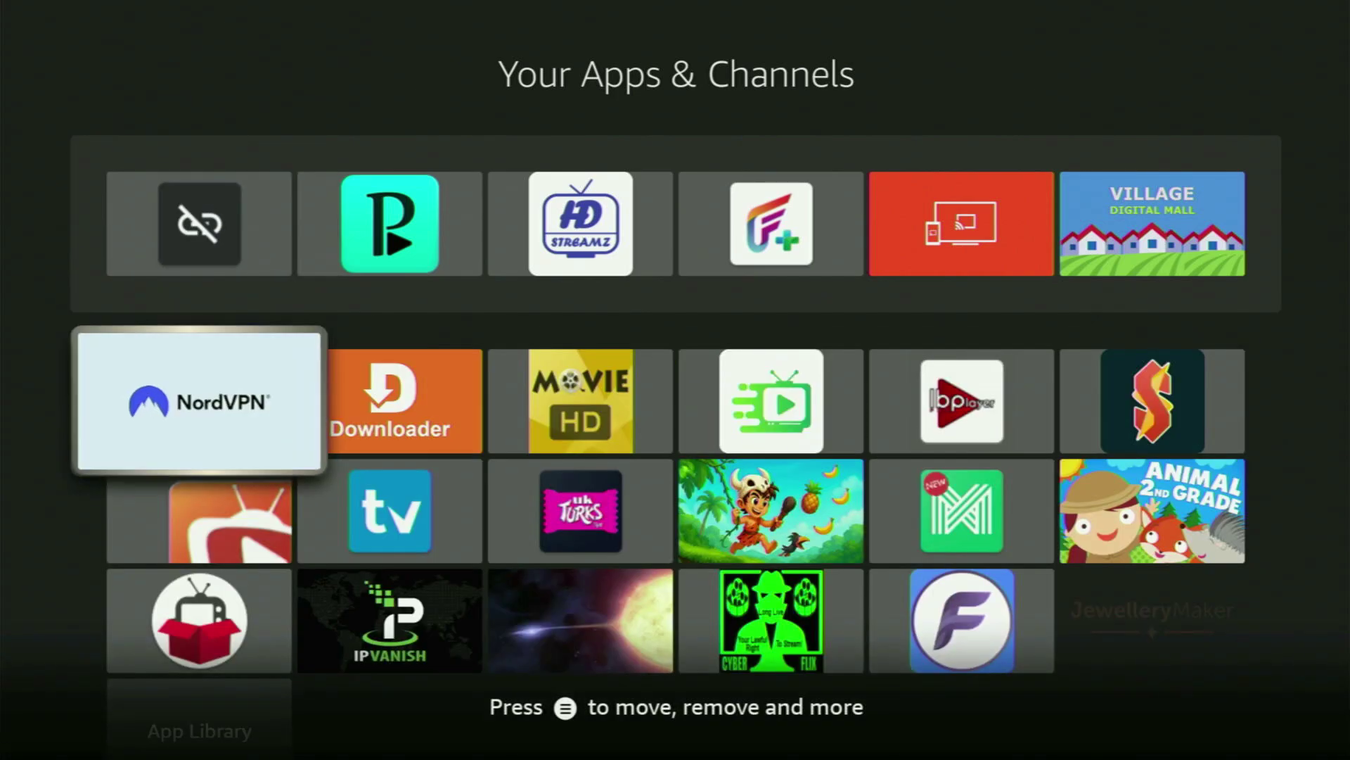
key(Right)
key(Right)
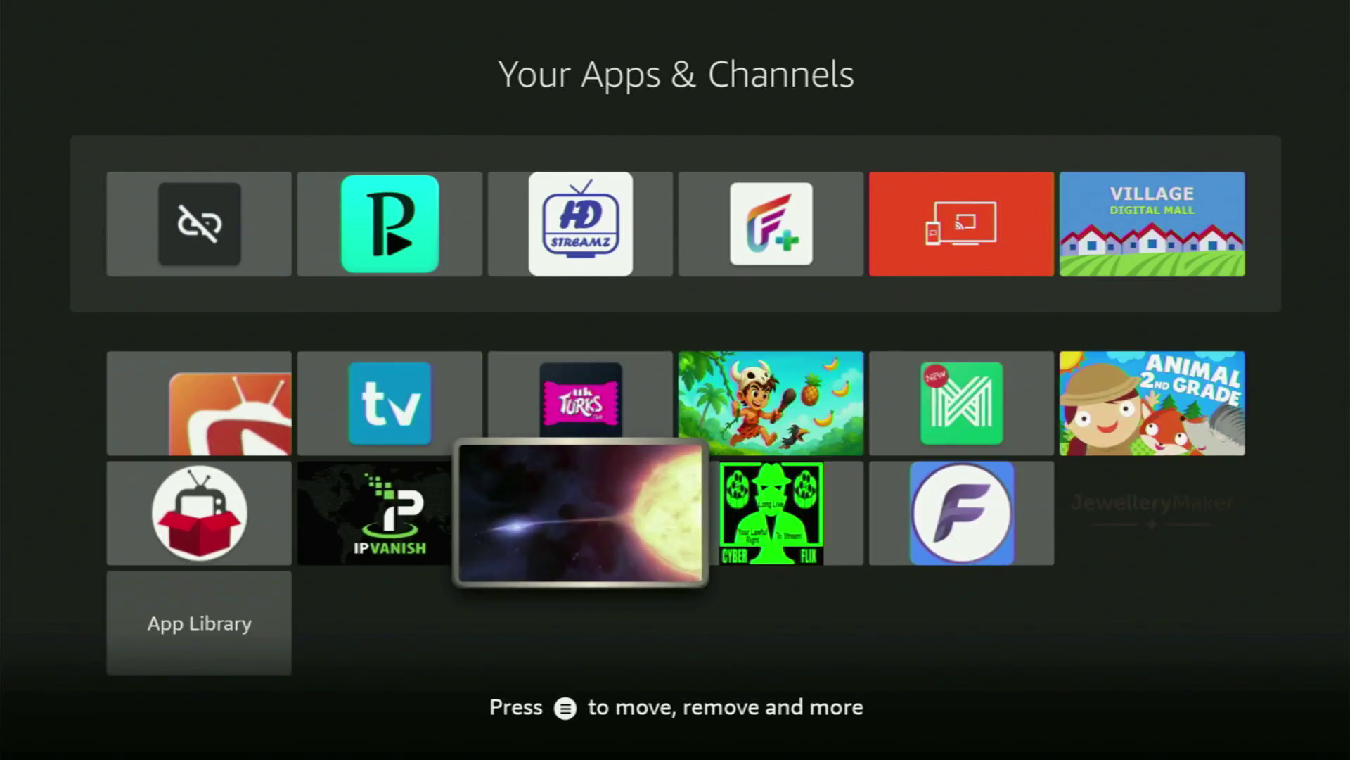
key(Up)
key(Up)
key(Left)
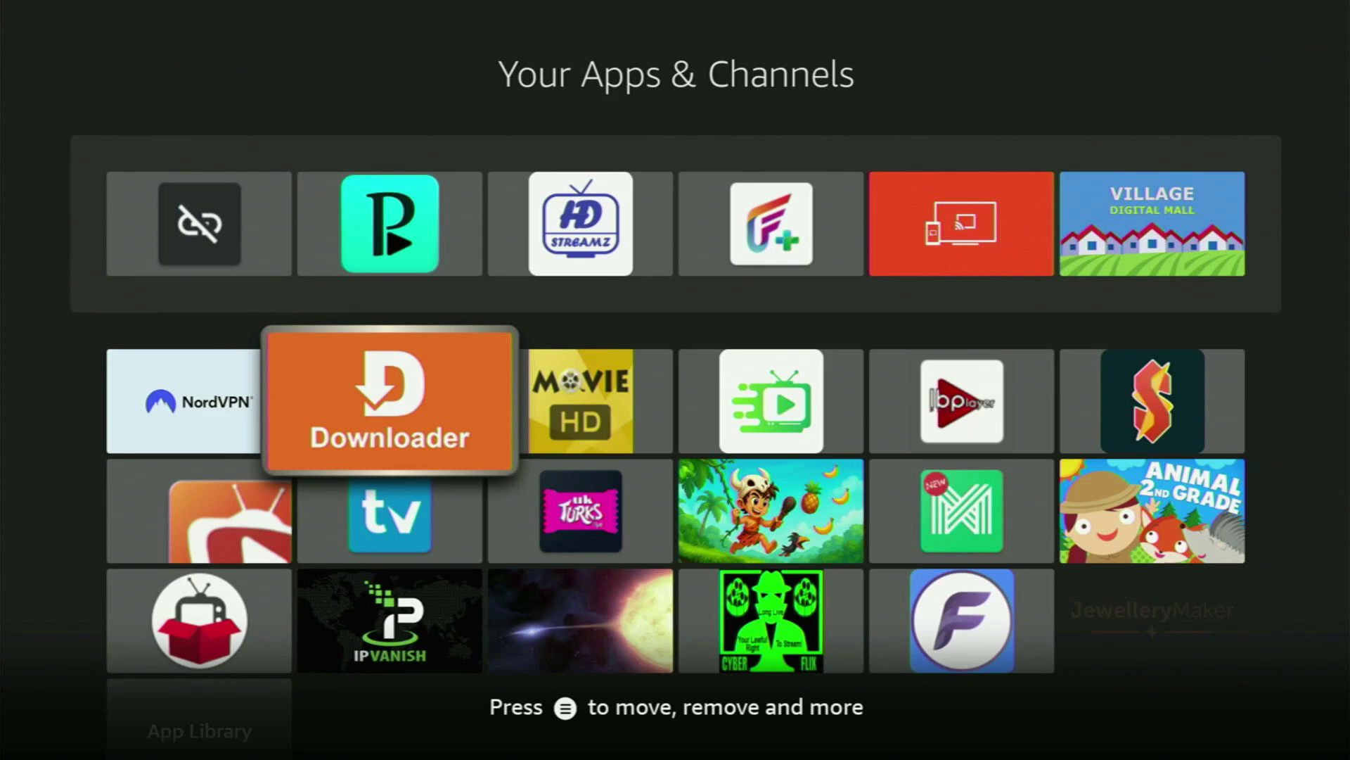
key(Down)
key(Down)
key(Down)
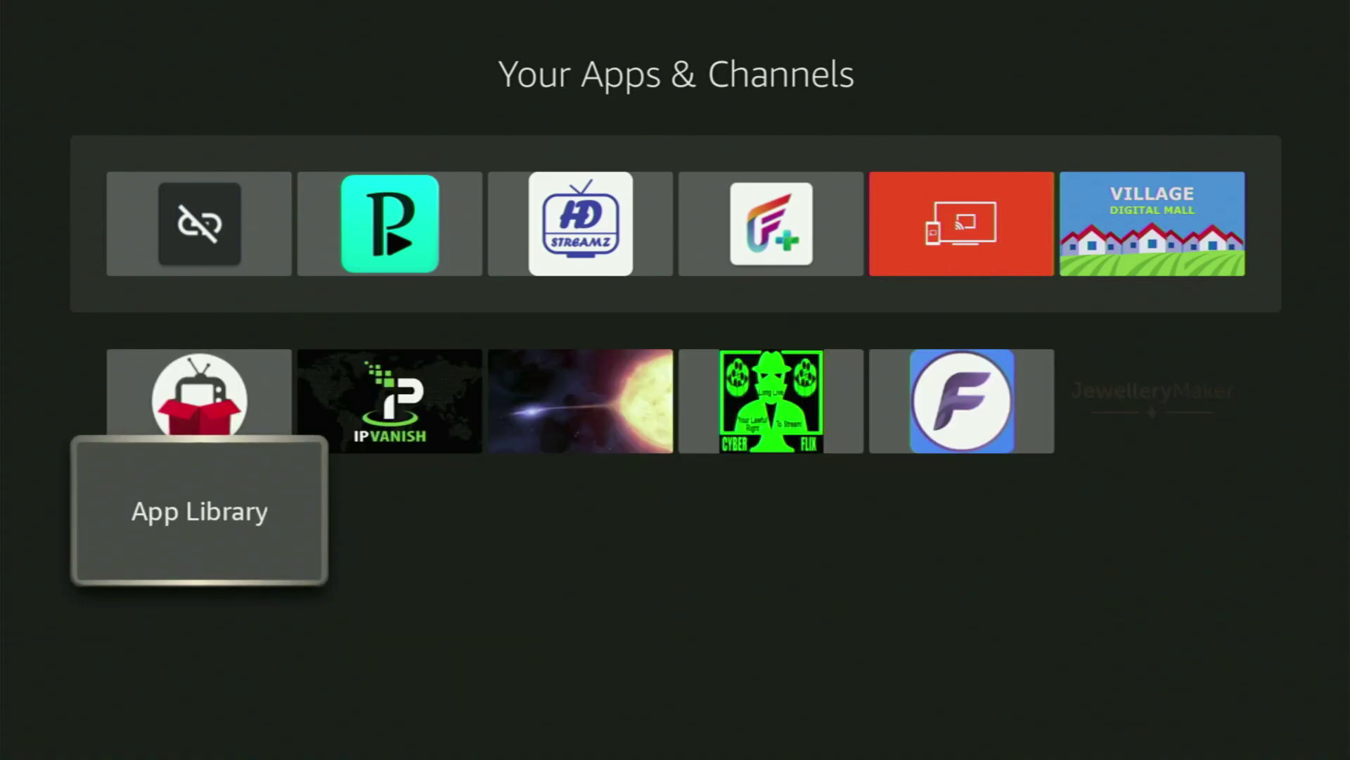
key(Up)
key(Right)
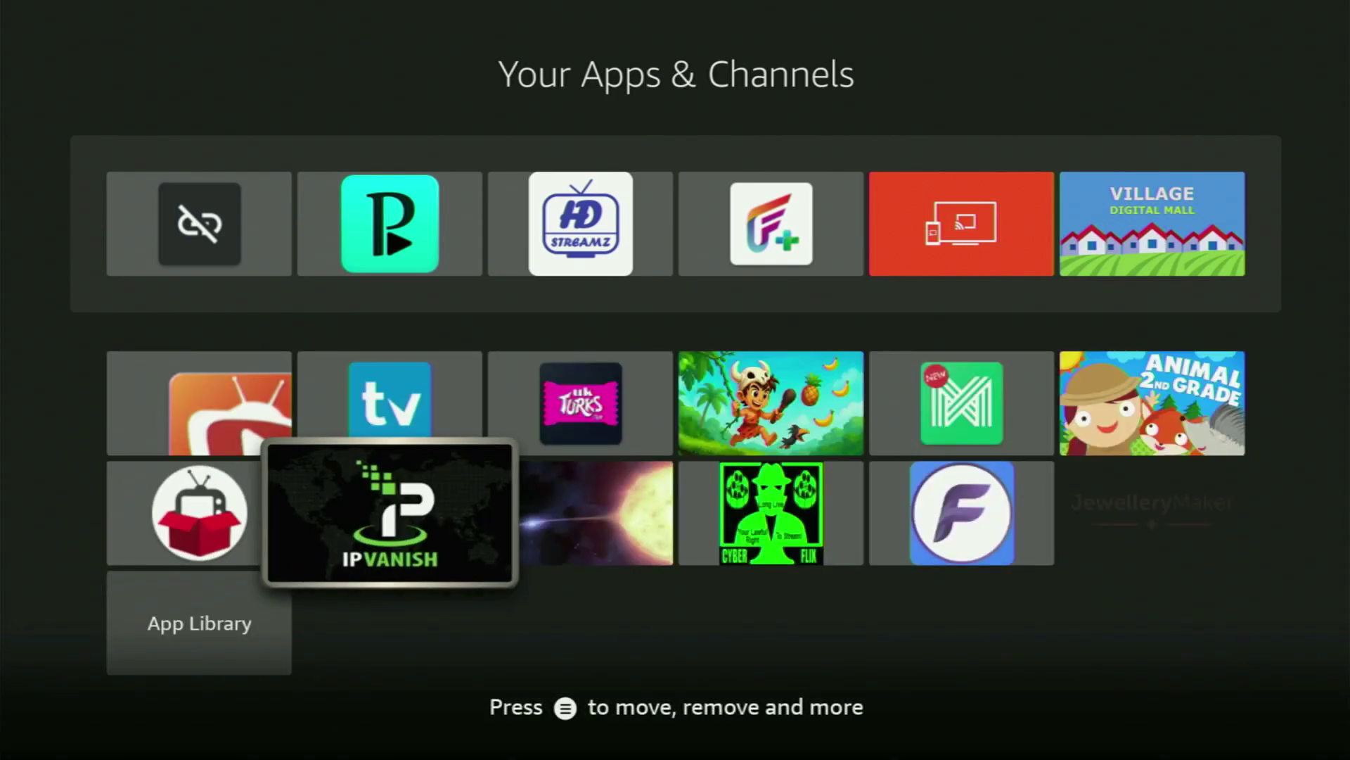
key(Up)
- Move to Movie HD, then back to Downloader and across the first app row
key(Right)
key(Up)
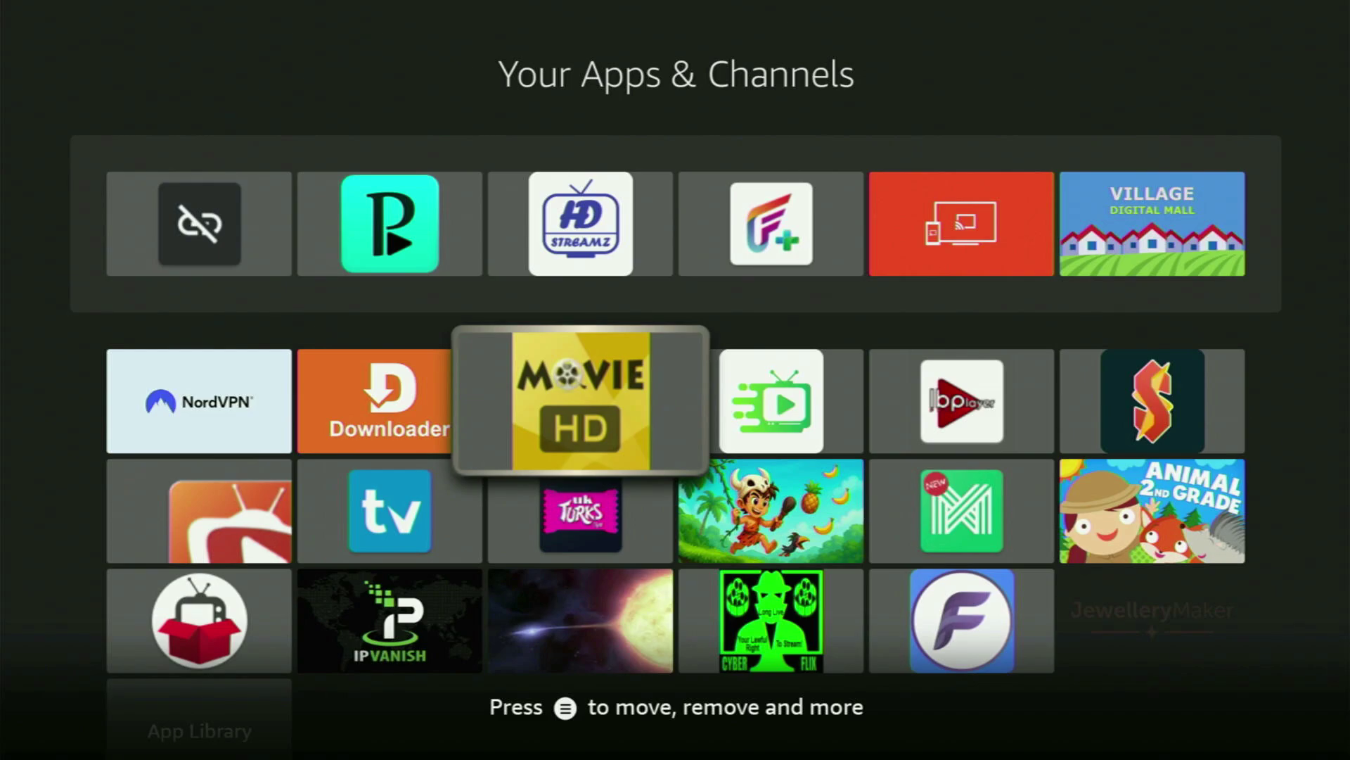
key(Down)
key(Down)
key(Down)
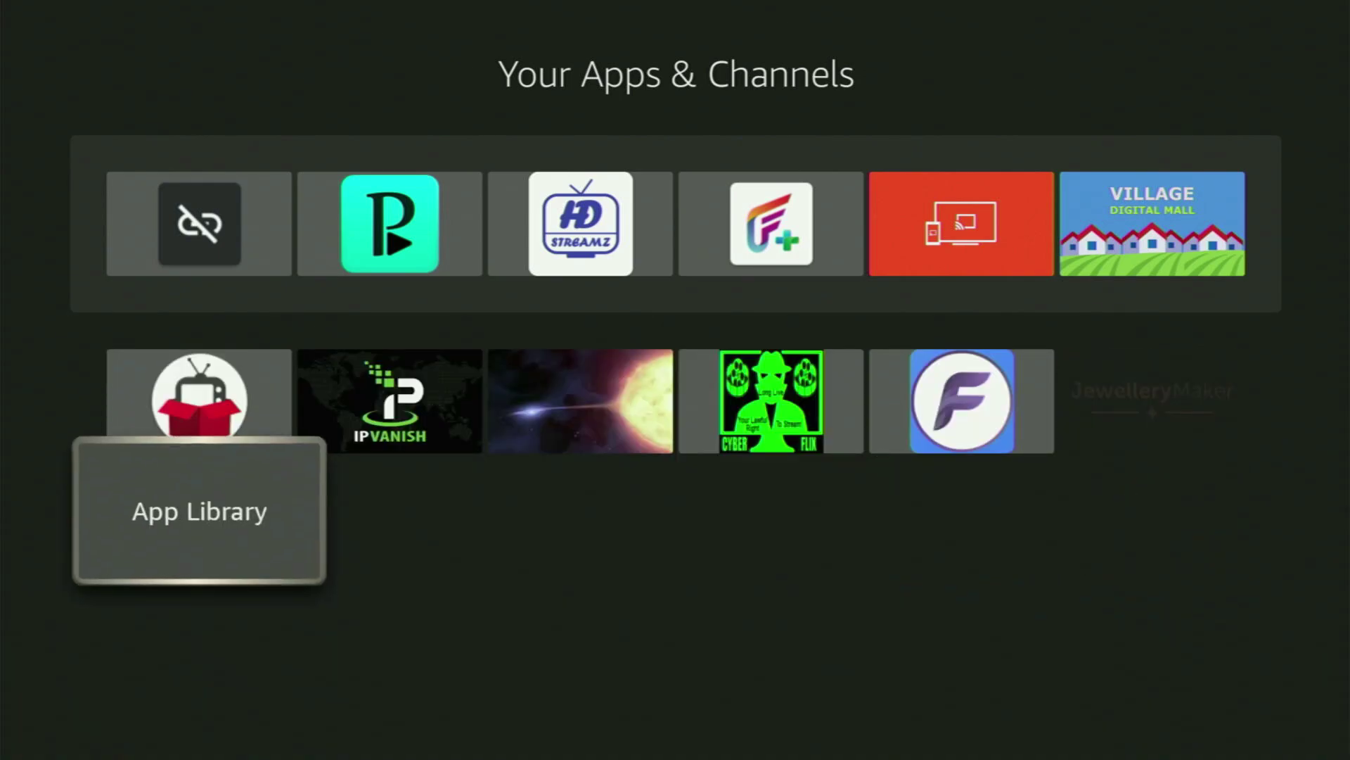
key(Up)
key(Up)
key(Right)
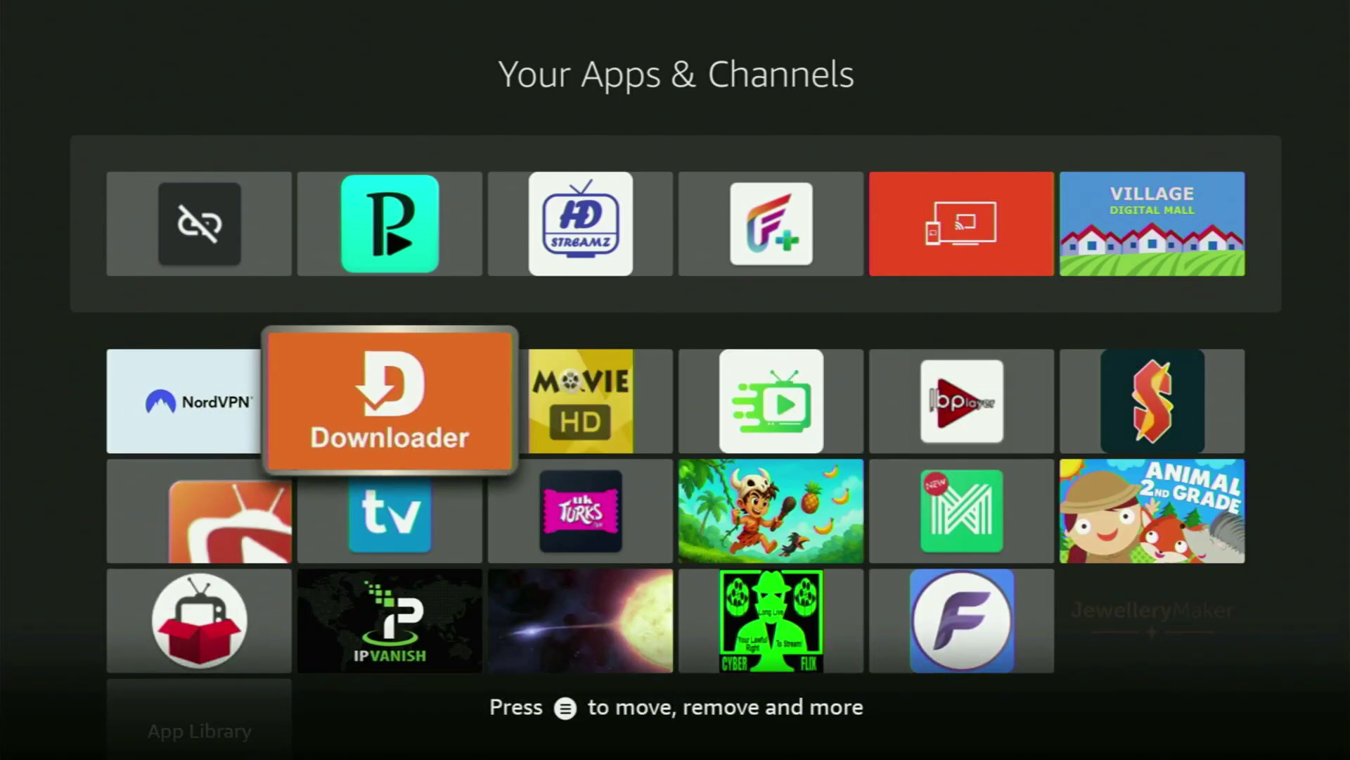
key(Right)
key(Right)
key(Right)
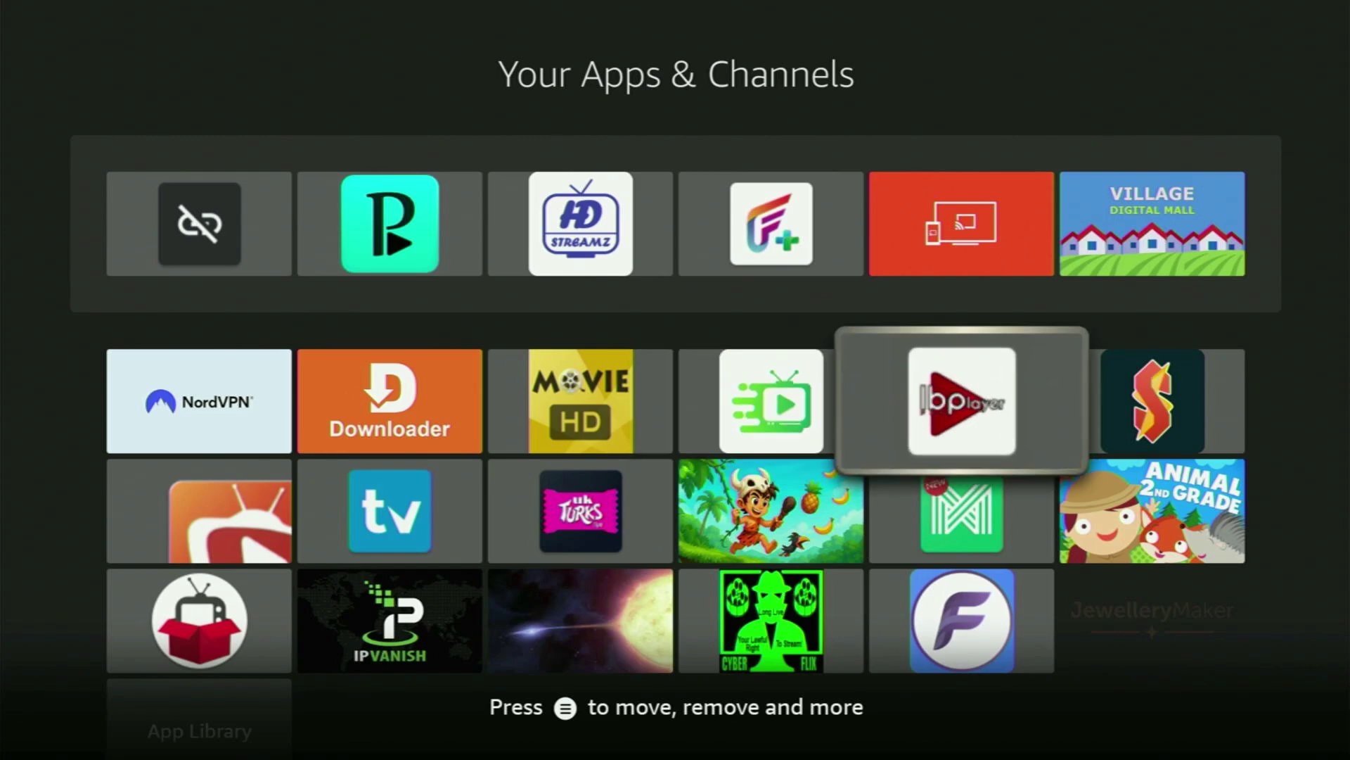
key(Right)
key(Right)
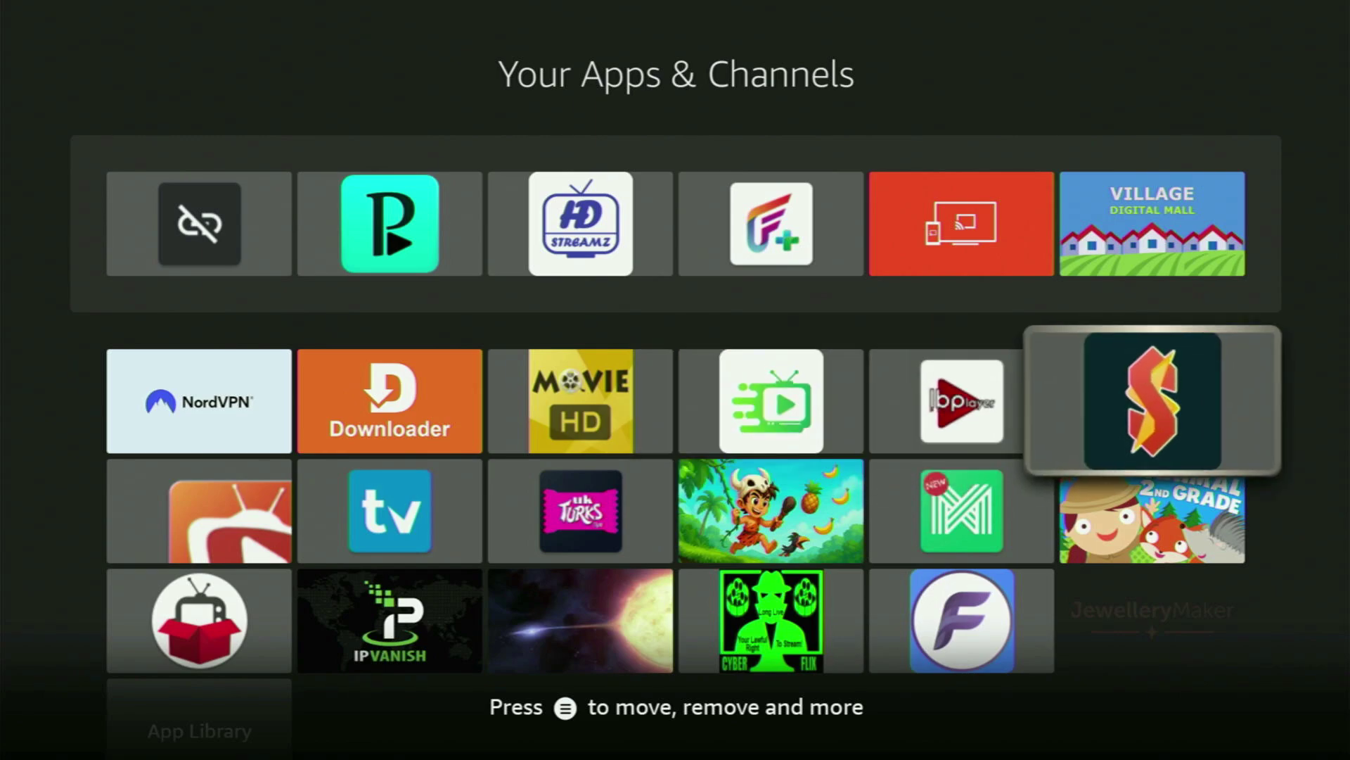
key(Escape)
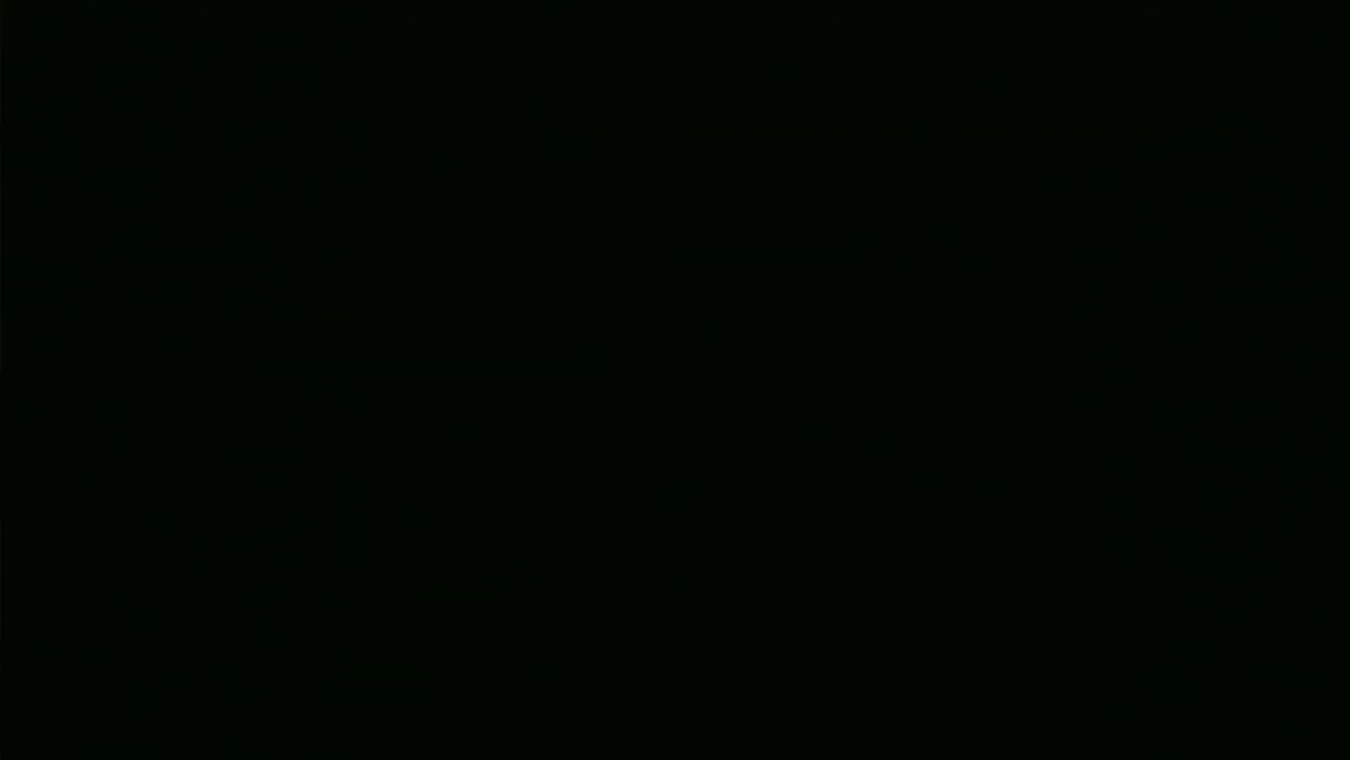
key(Down)
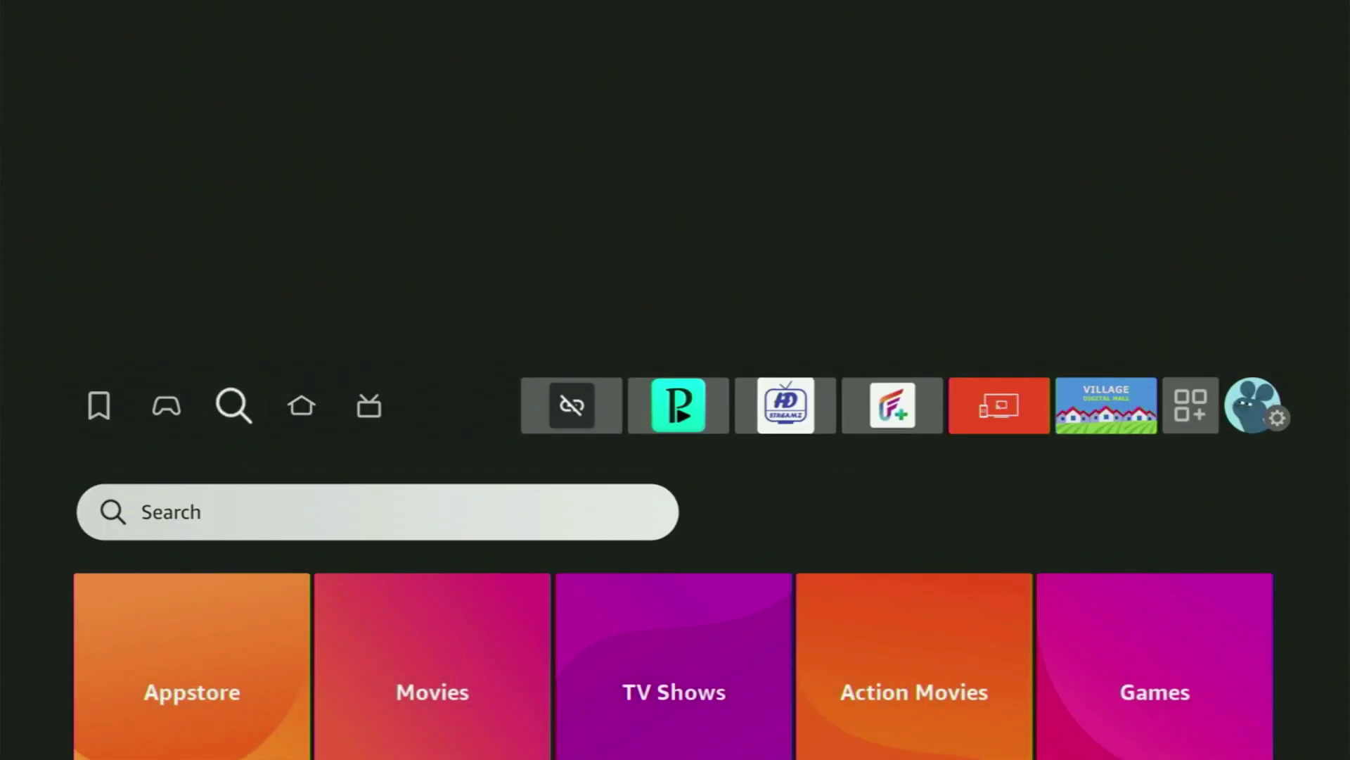
key(Return)
key(Right)
key(Right)
key(Right)
key(Return)
key(Down)
key(Left)
key(Left)
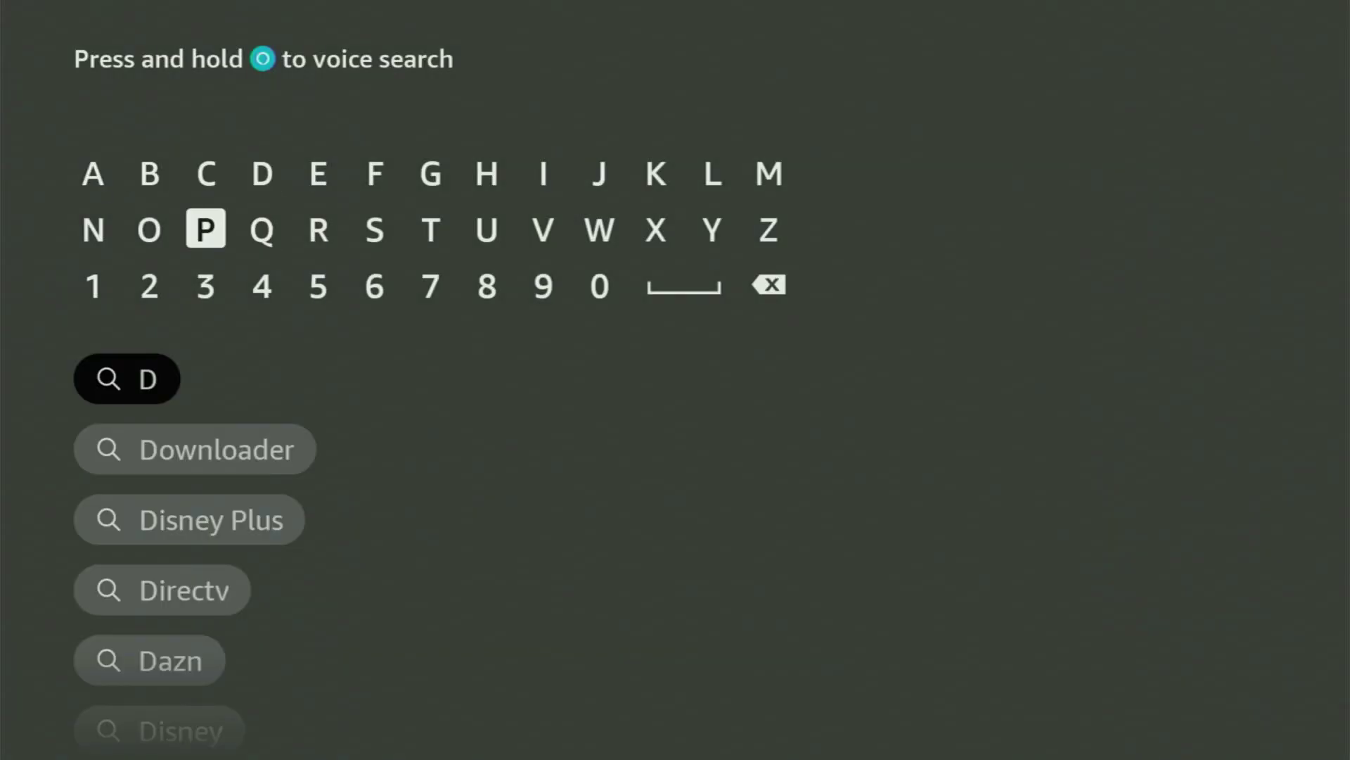
key(Return)
key(Right)
key(Right)
key(Right)
key(Right)
key(Right)
key(Right)
key(Right)
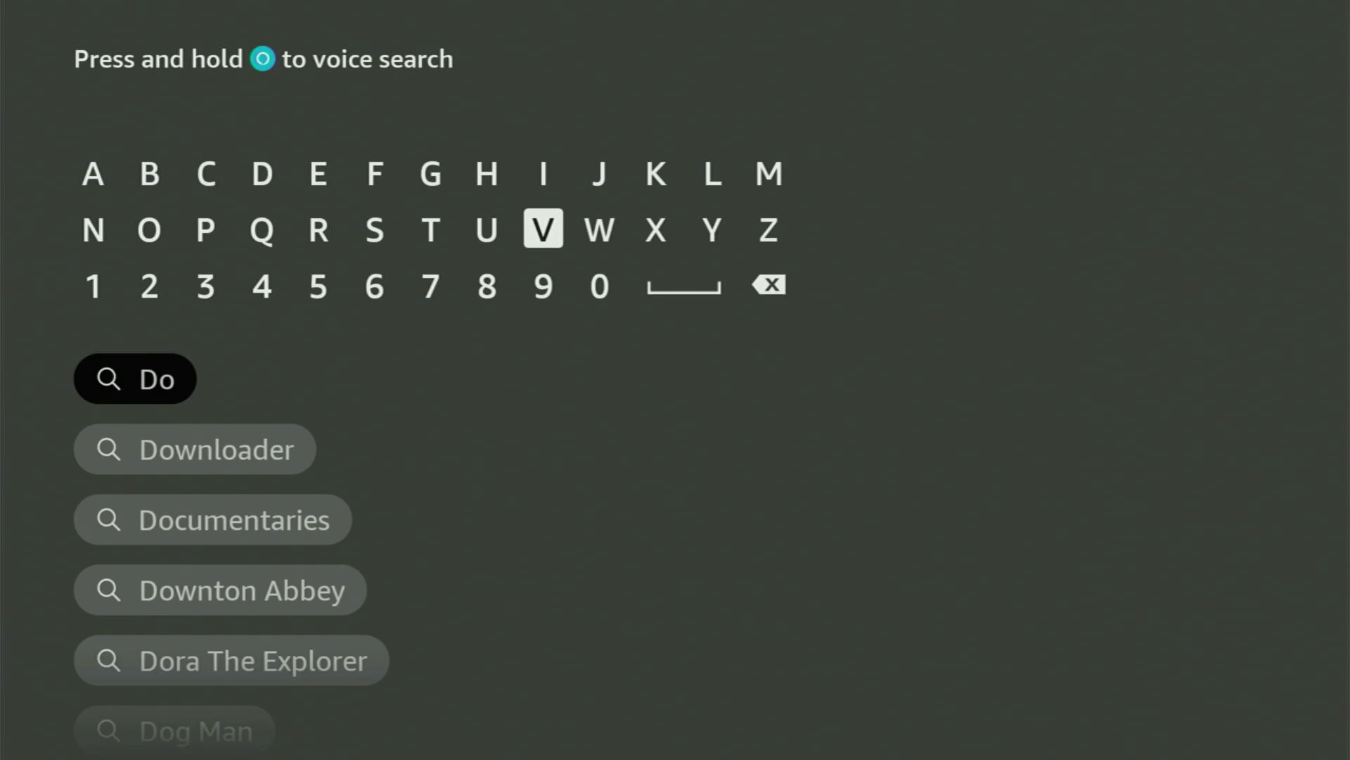
key(Right)
key(Return)
key(Left)
key(Down)
key(Down)
key(Down)
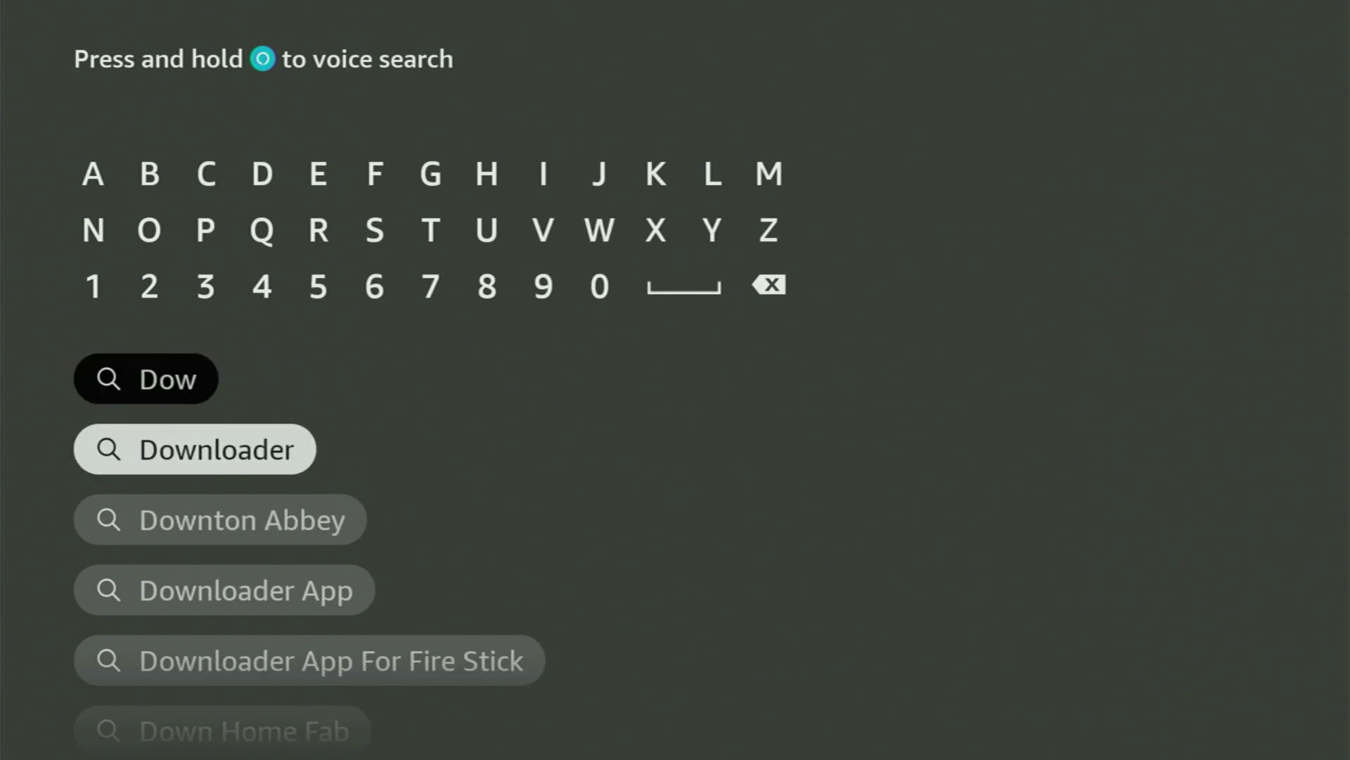
key(Return)
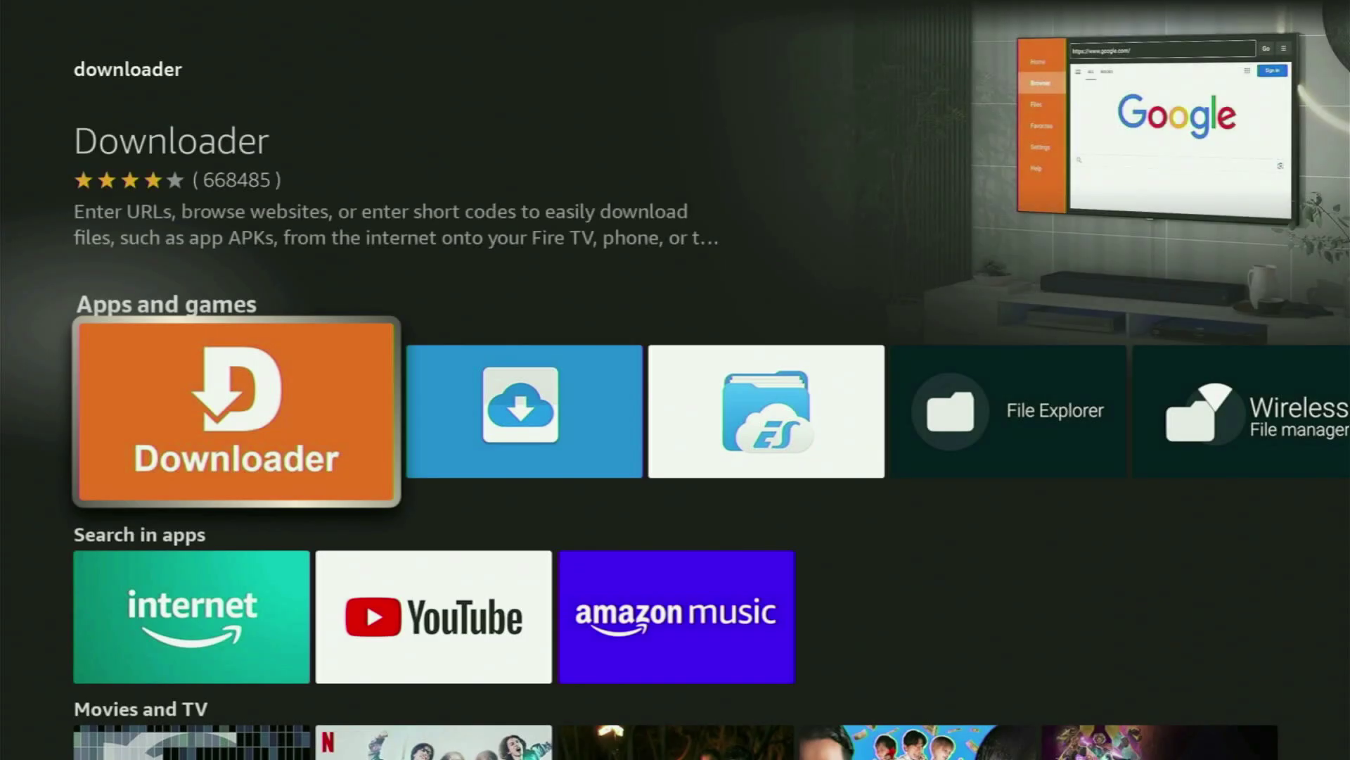
key(Right)
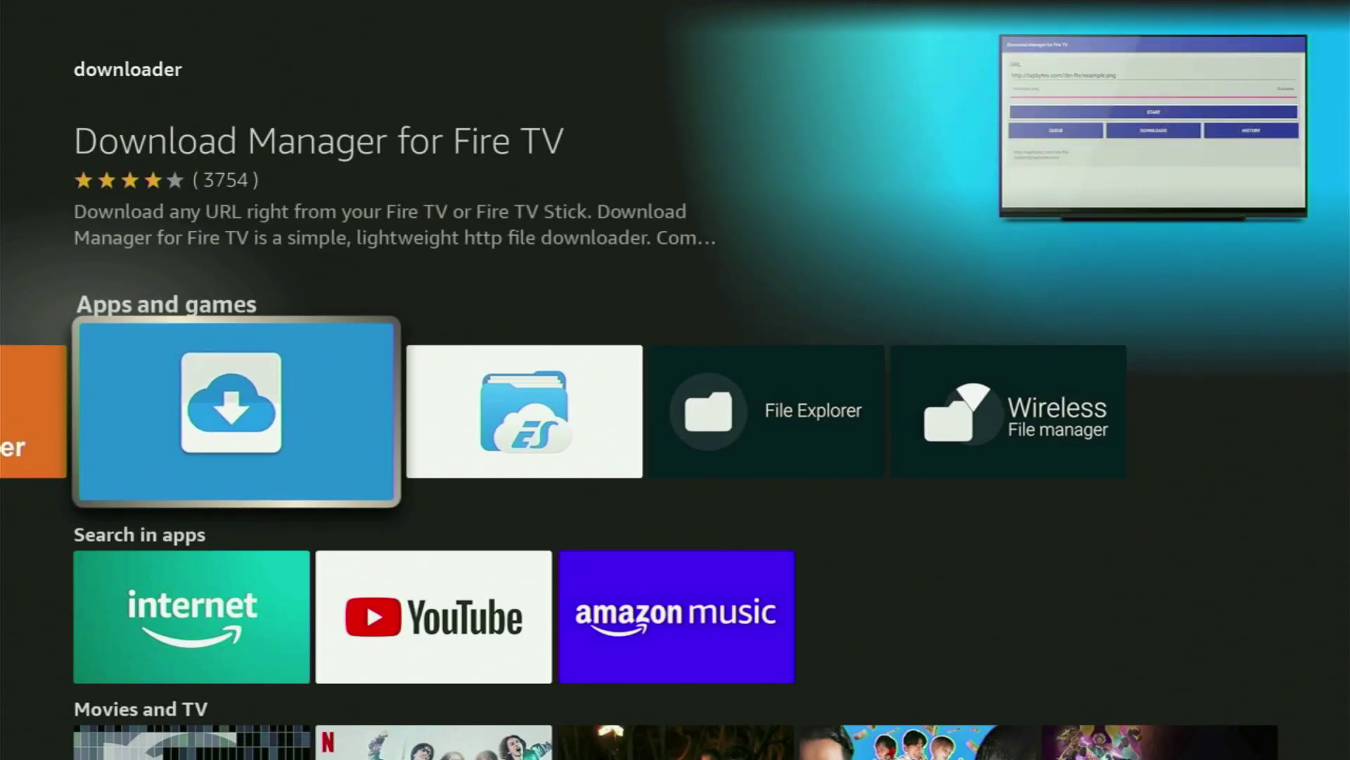
key(Right)
key(Right)
key(Right)
key(Down)
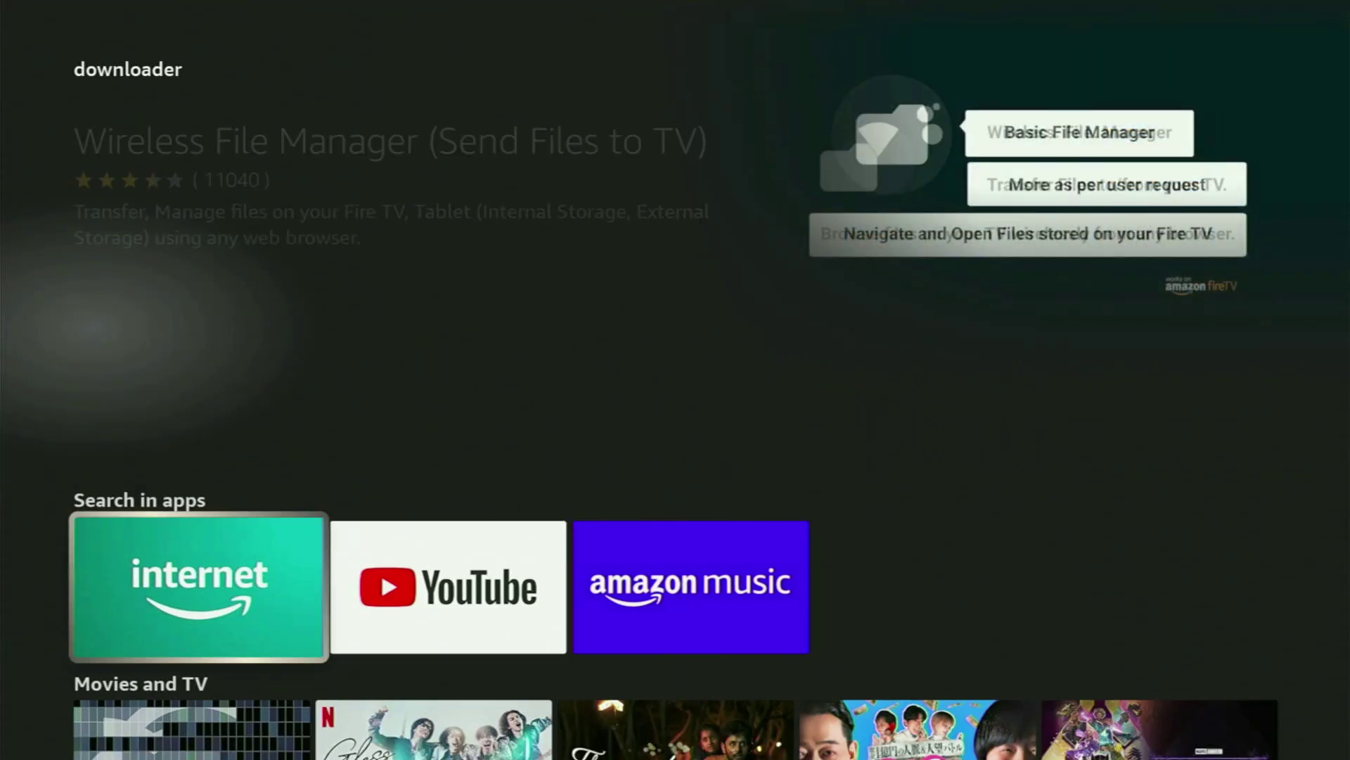
key(Down)
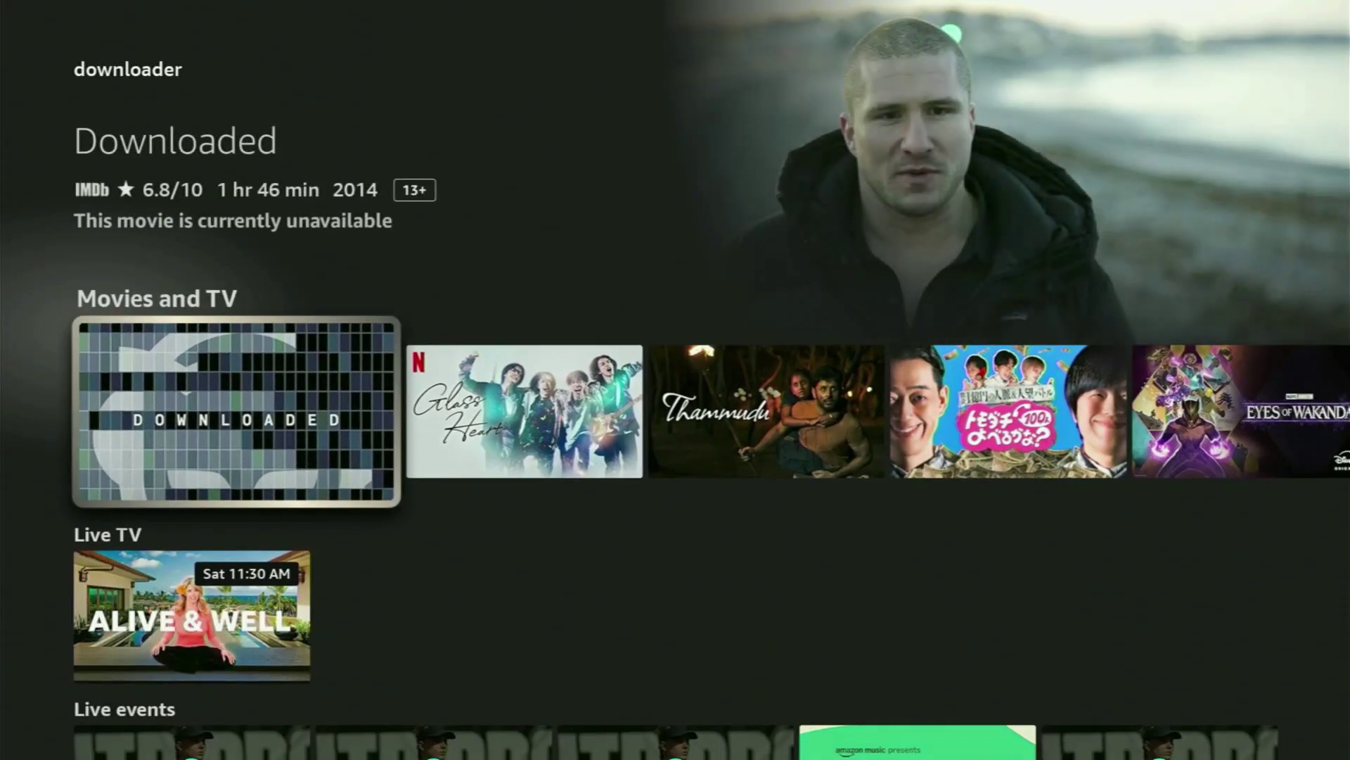
key(Down)
key(Down)
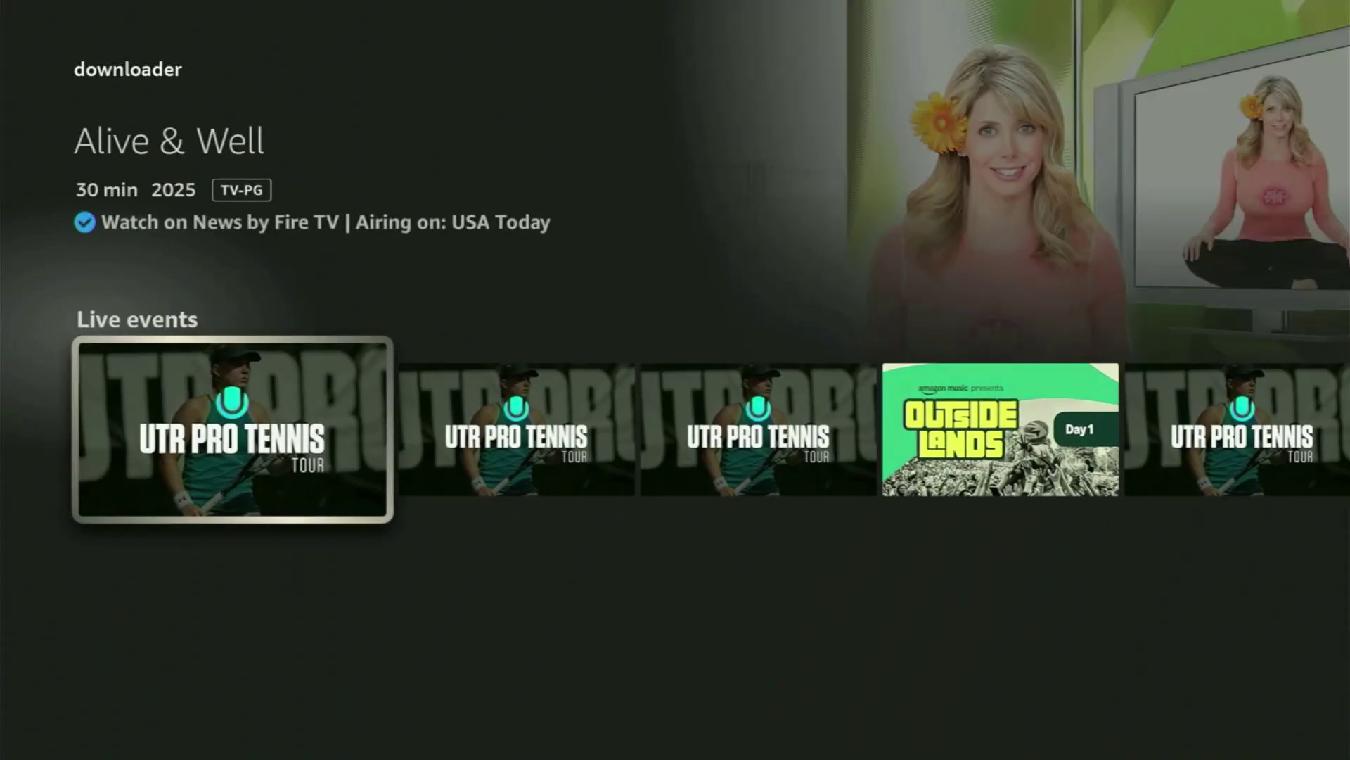
key(Right)
key(Escape)
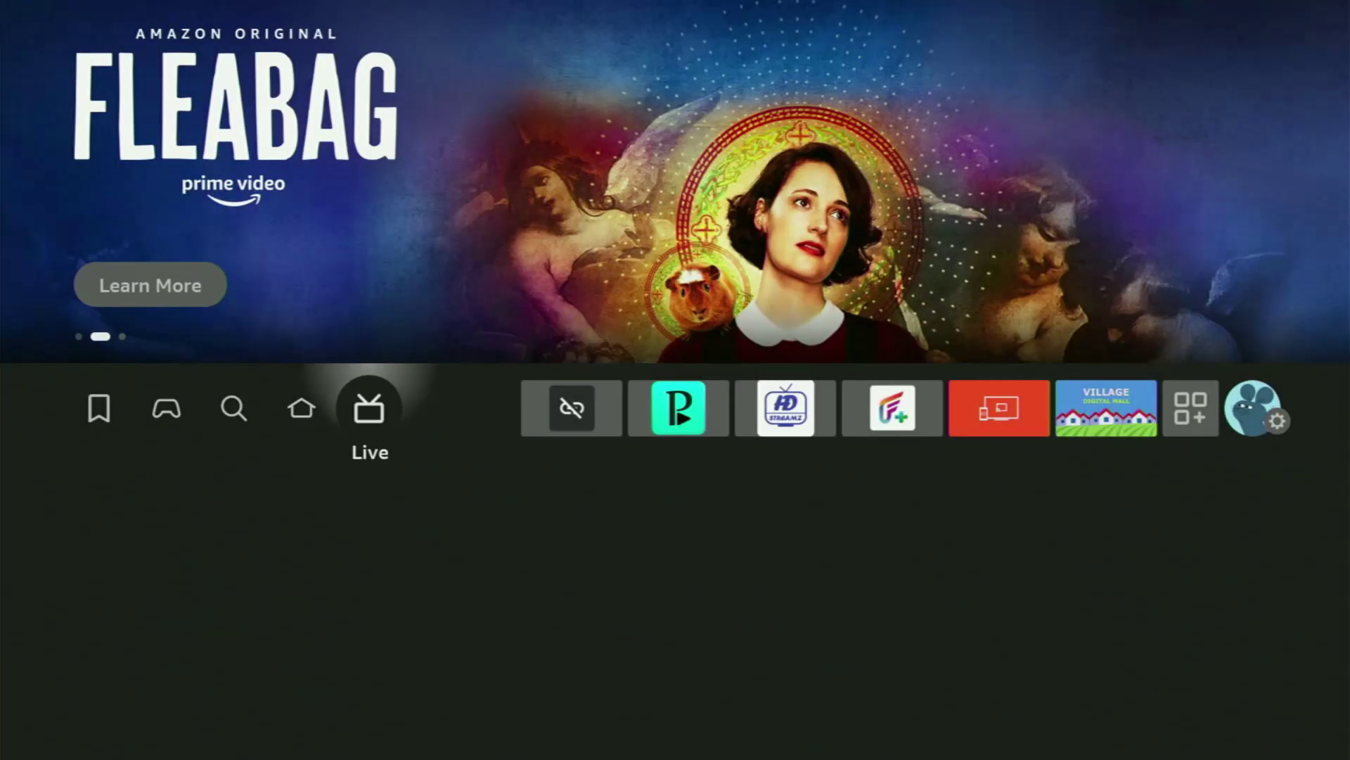
- Open the My Fire TV section of Settings
key(Right)
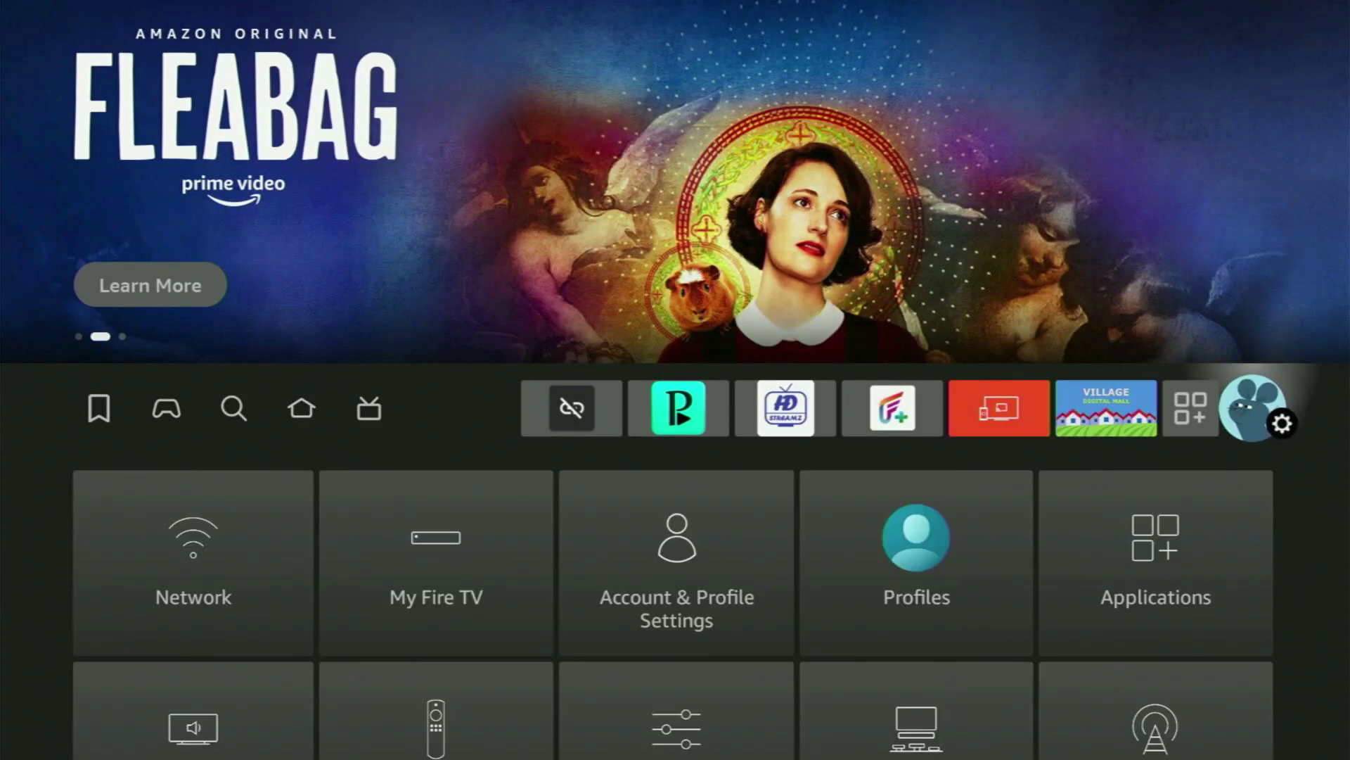
key(Down)
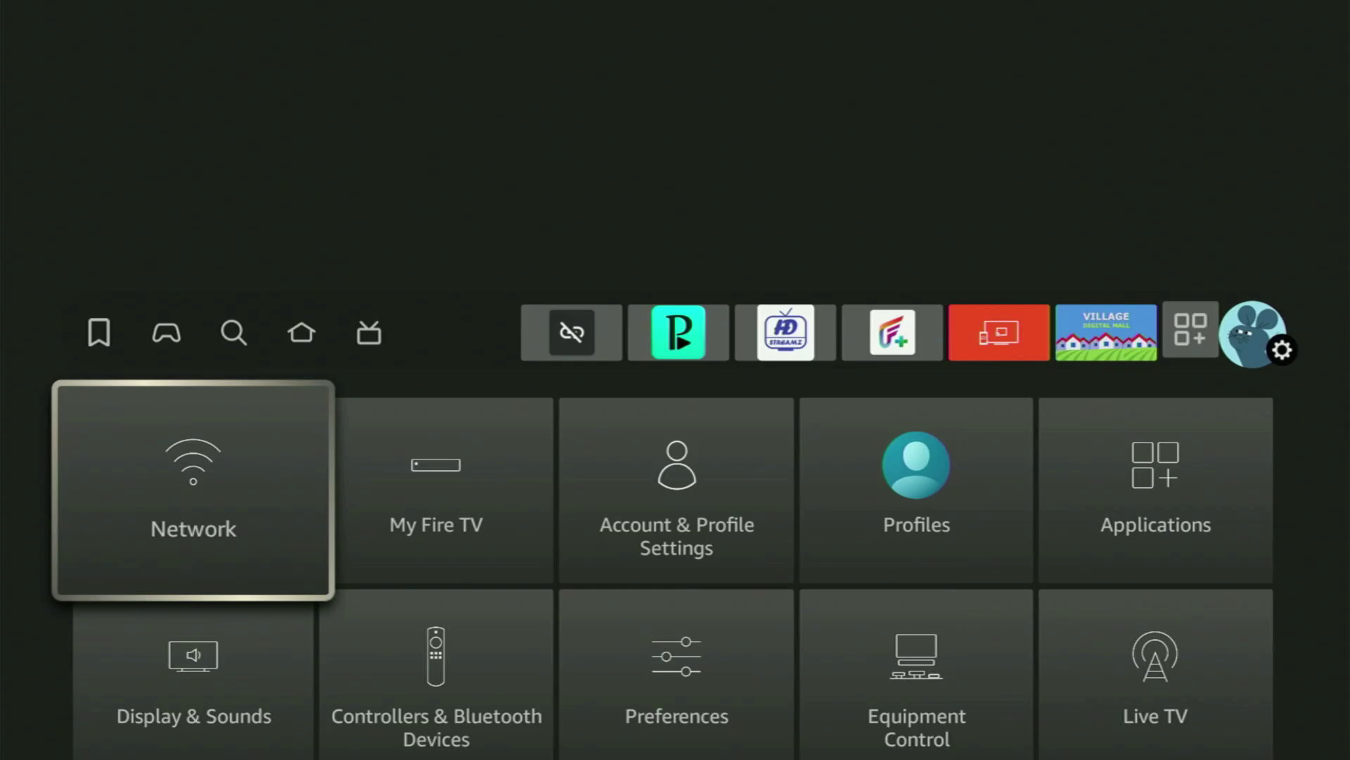
key(Right)
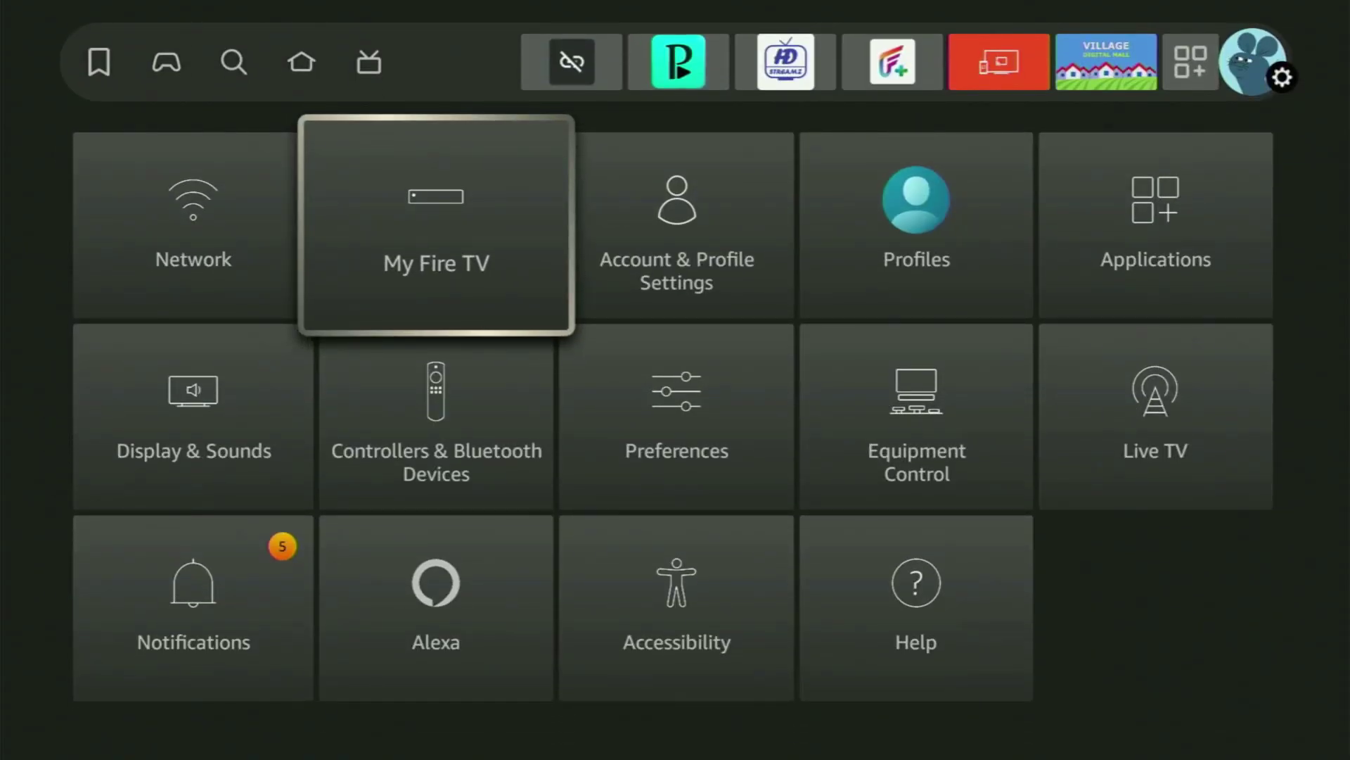
key(Return)
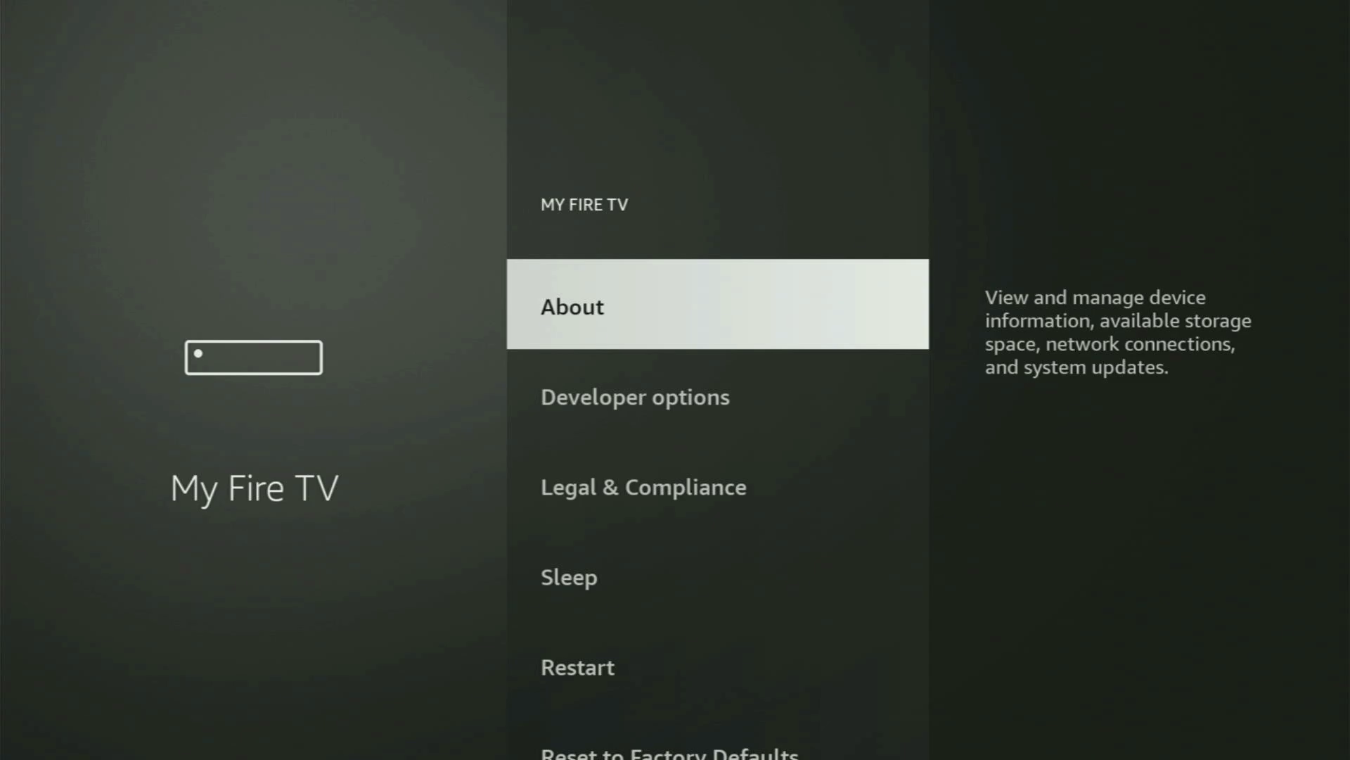
- Look through the My Fire TV options past Developer options and Restart, then open About
key(Down)
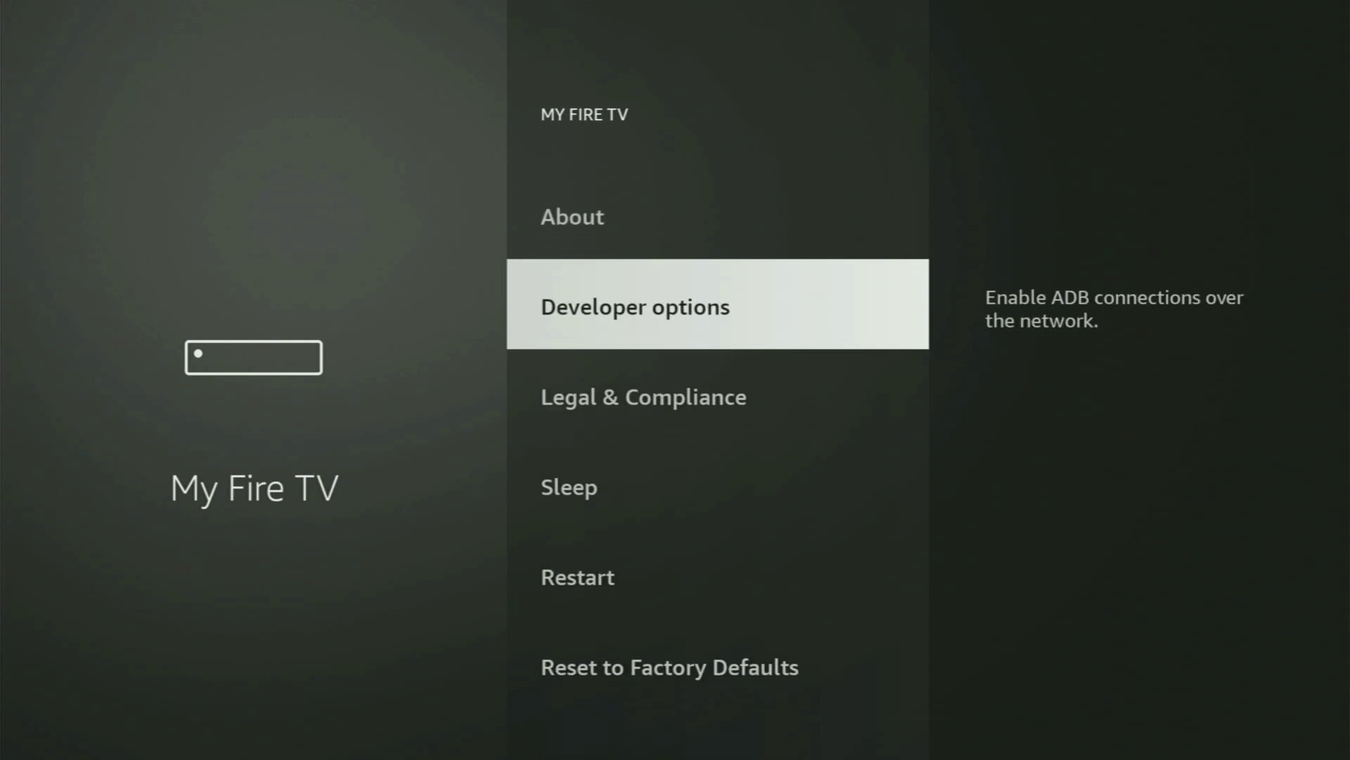
key(Down)
key(Down)
key(Down)
key(Down)
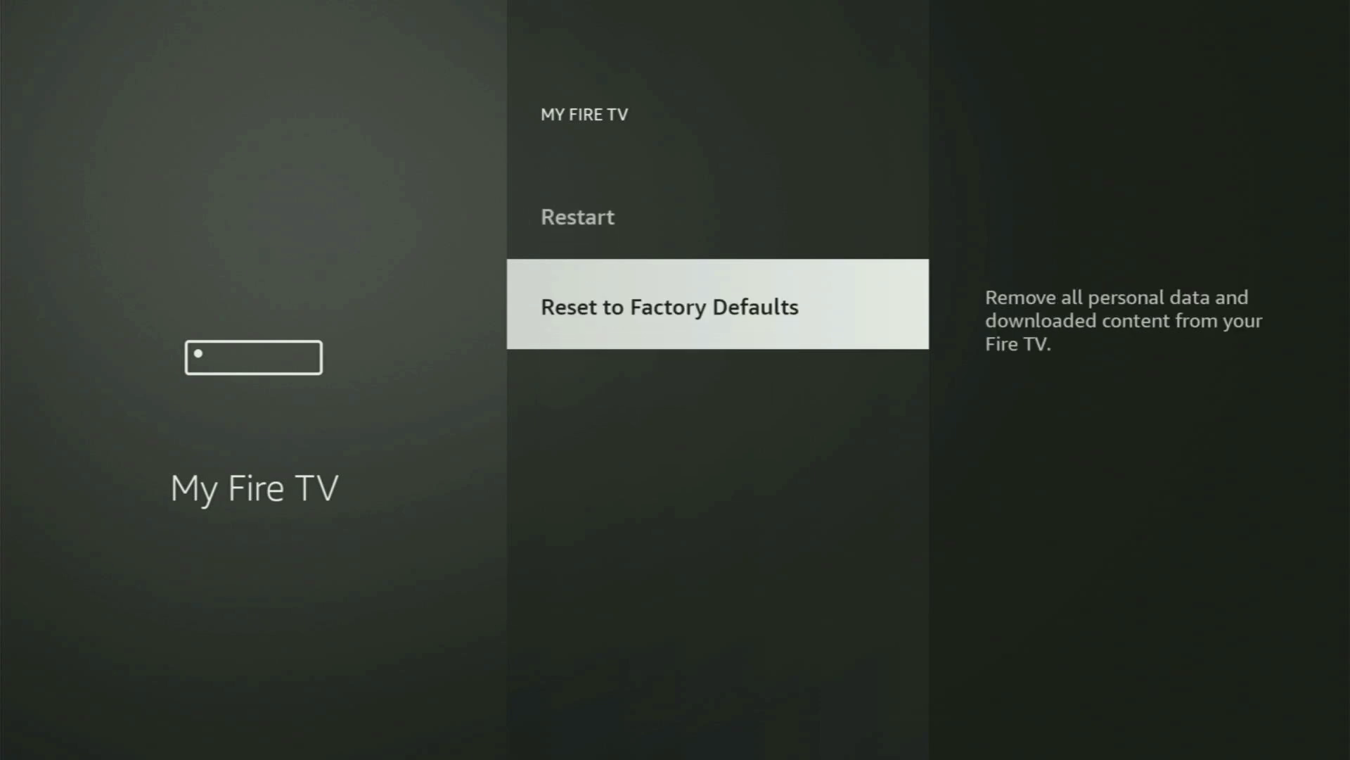
key(Up)
key(Up)
key(Up)
key(Up)
key(Up)
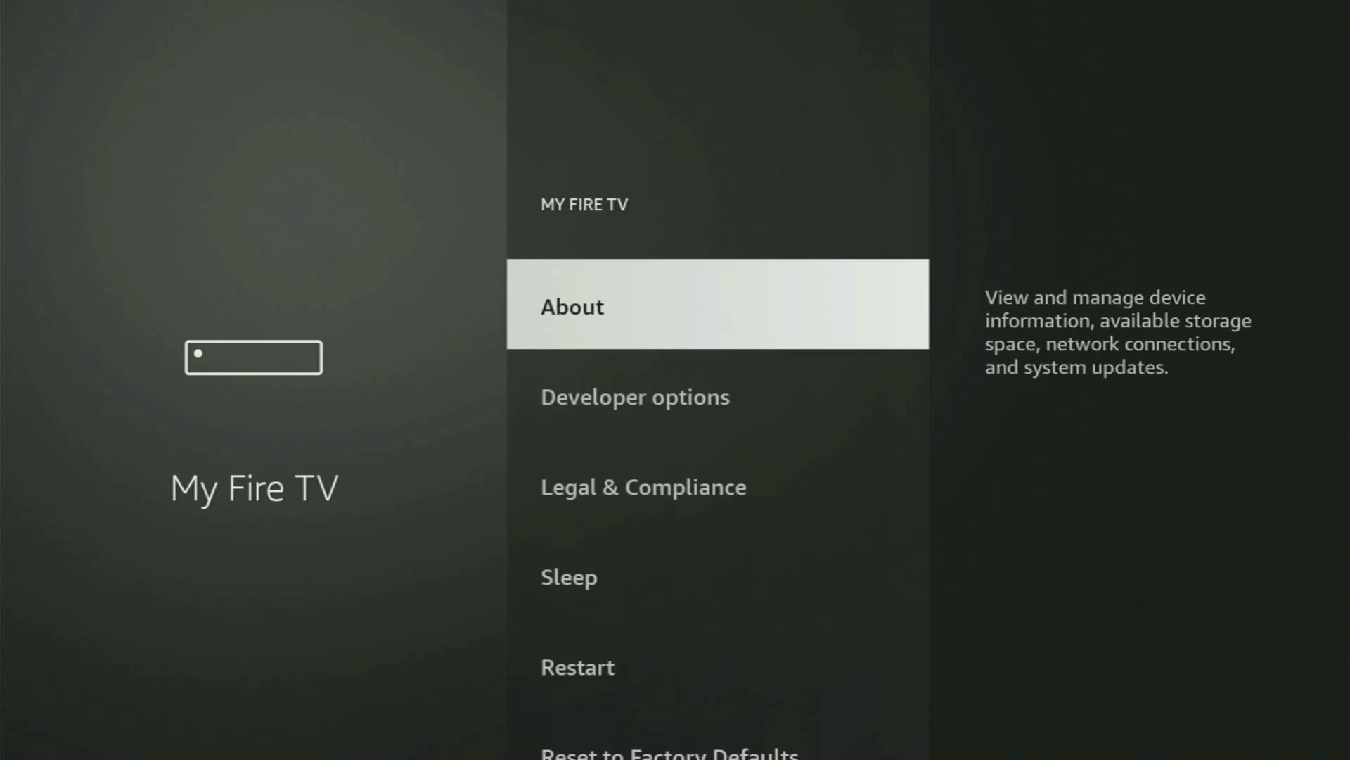
key(Down)
key(Down)
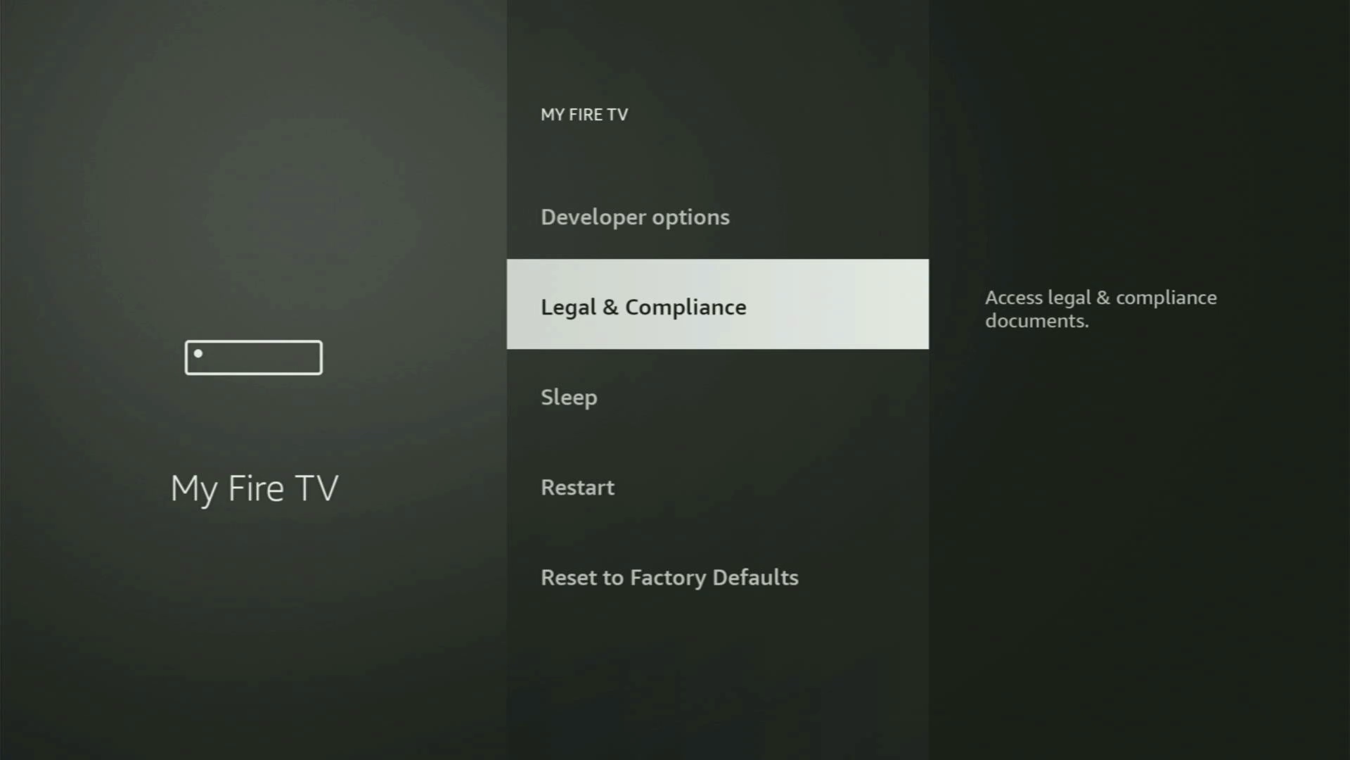
key(Up)
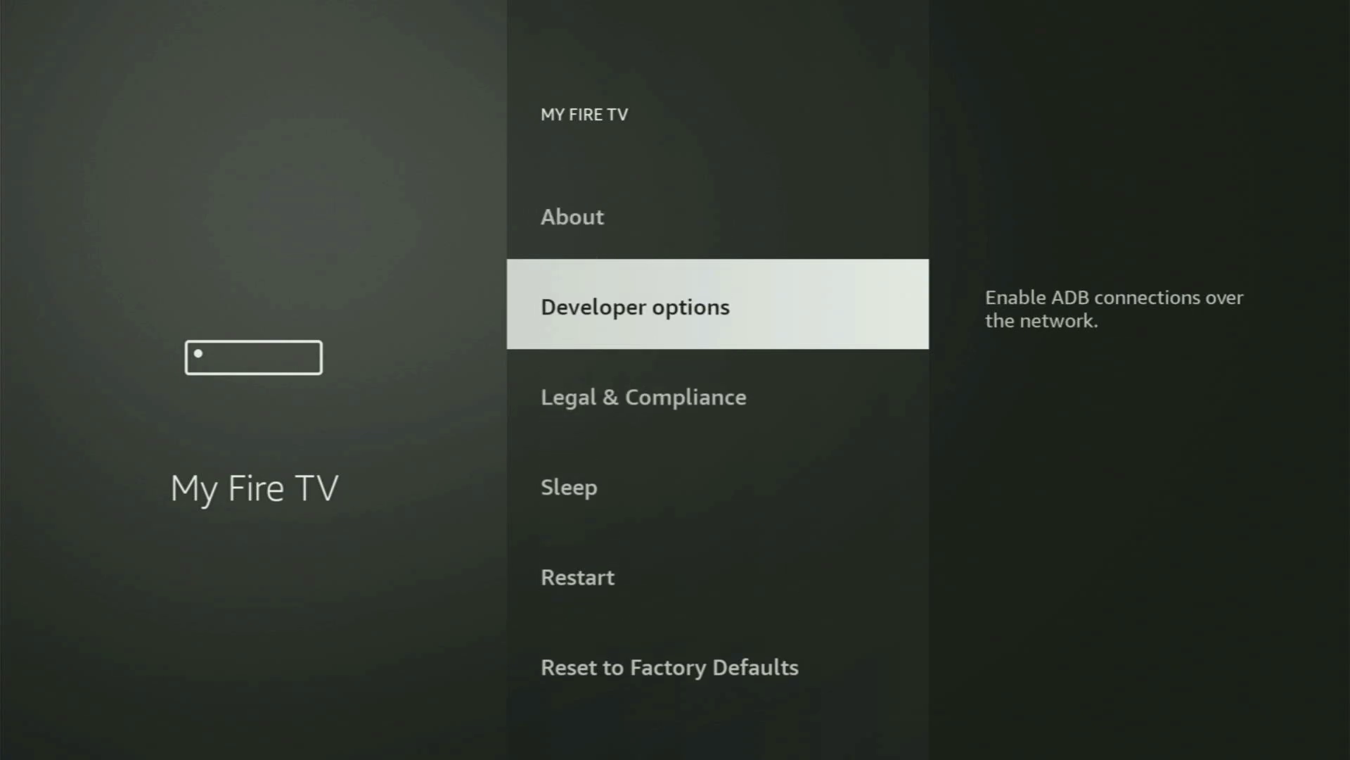
key(Up)
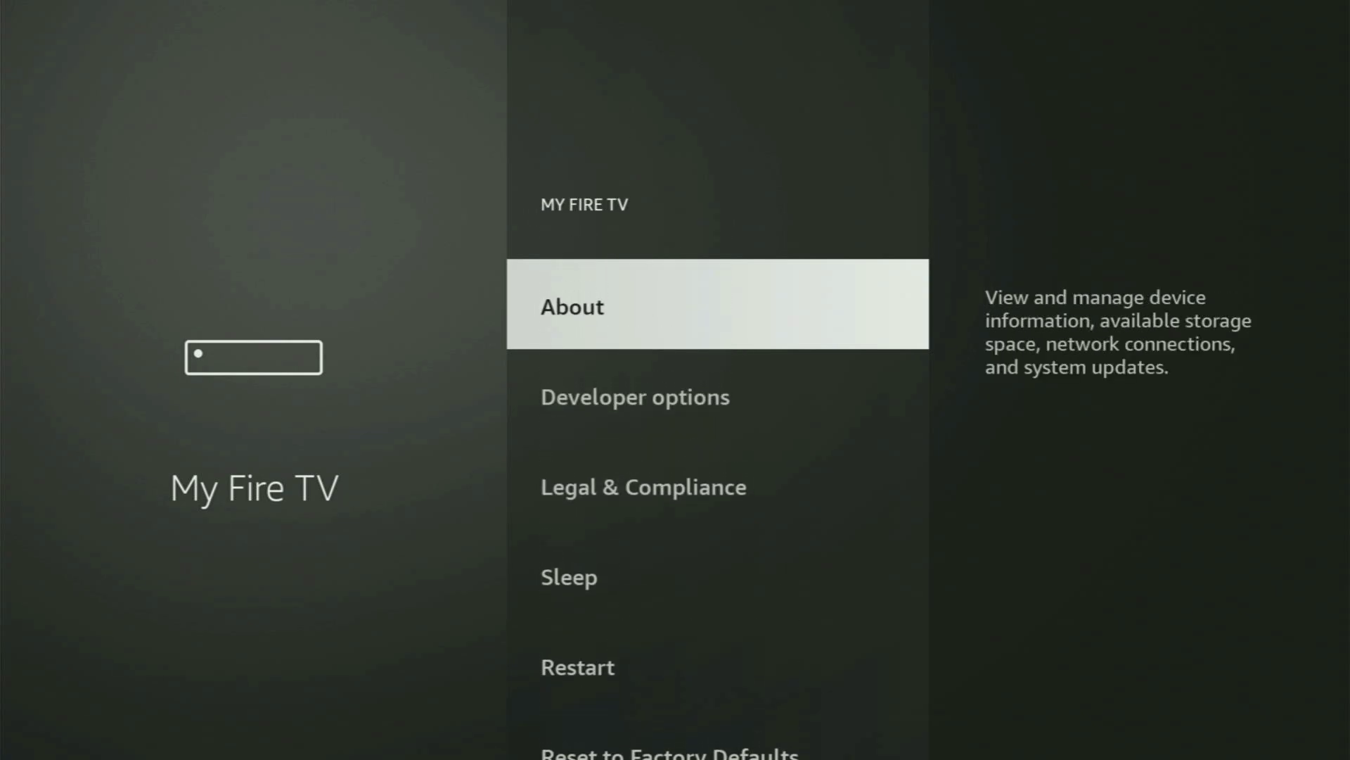
key(Down)
key(Up)
key(Return)
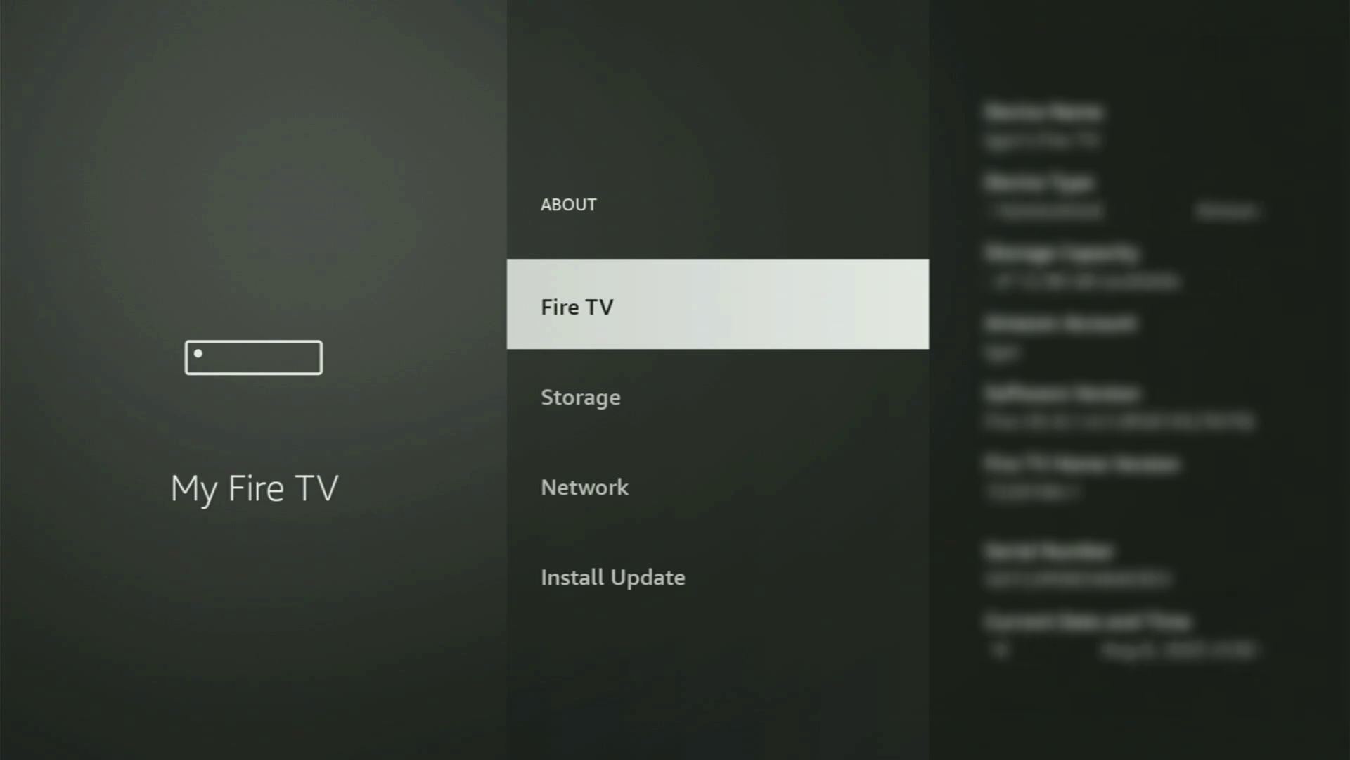
- Select Fire TV under About to see the 'already a developer' notice, then return to Developer options
key(Return)
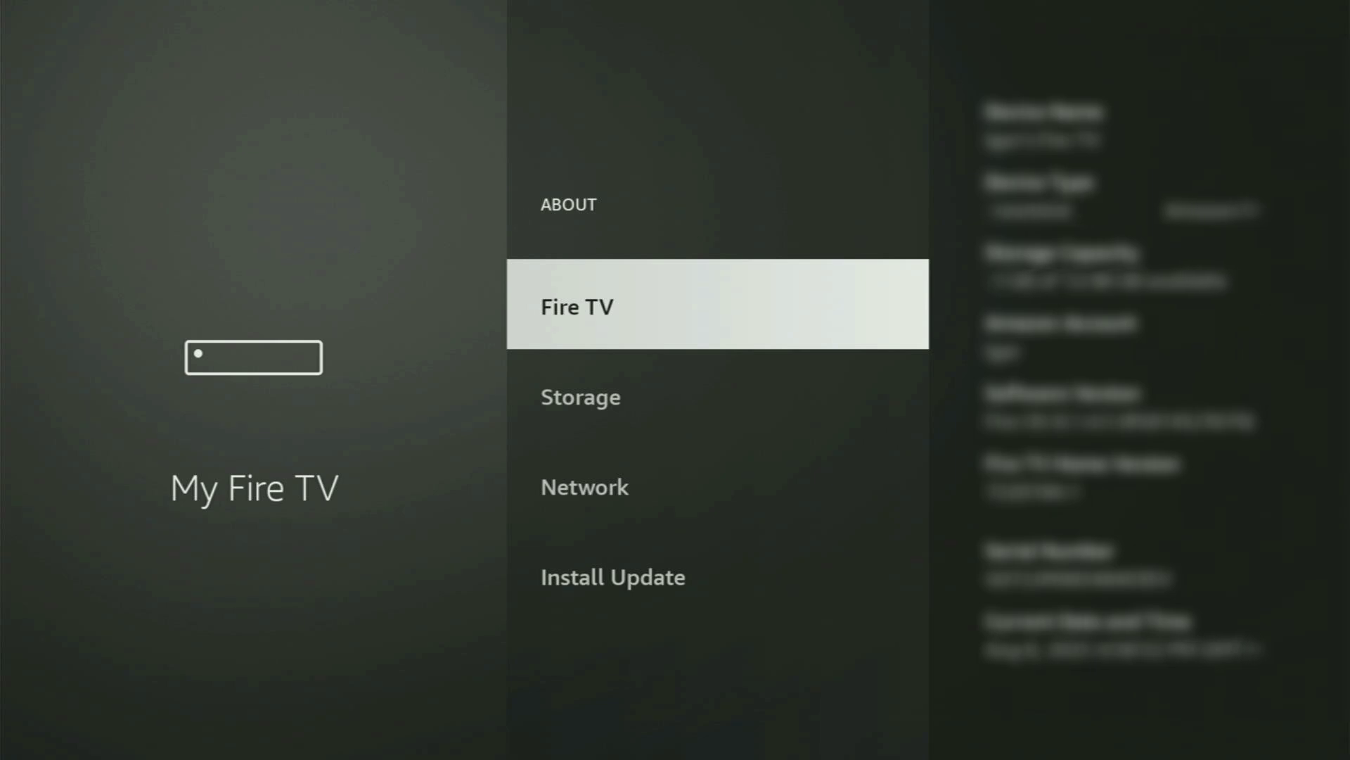
key(Escape)
key(Down)
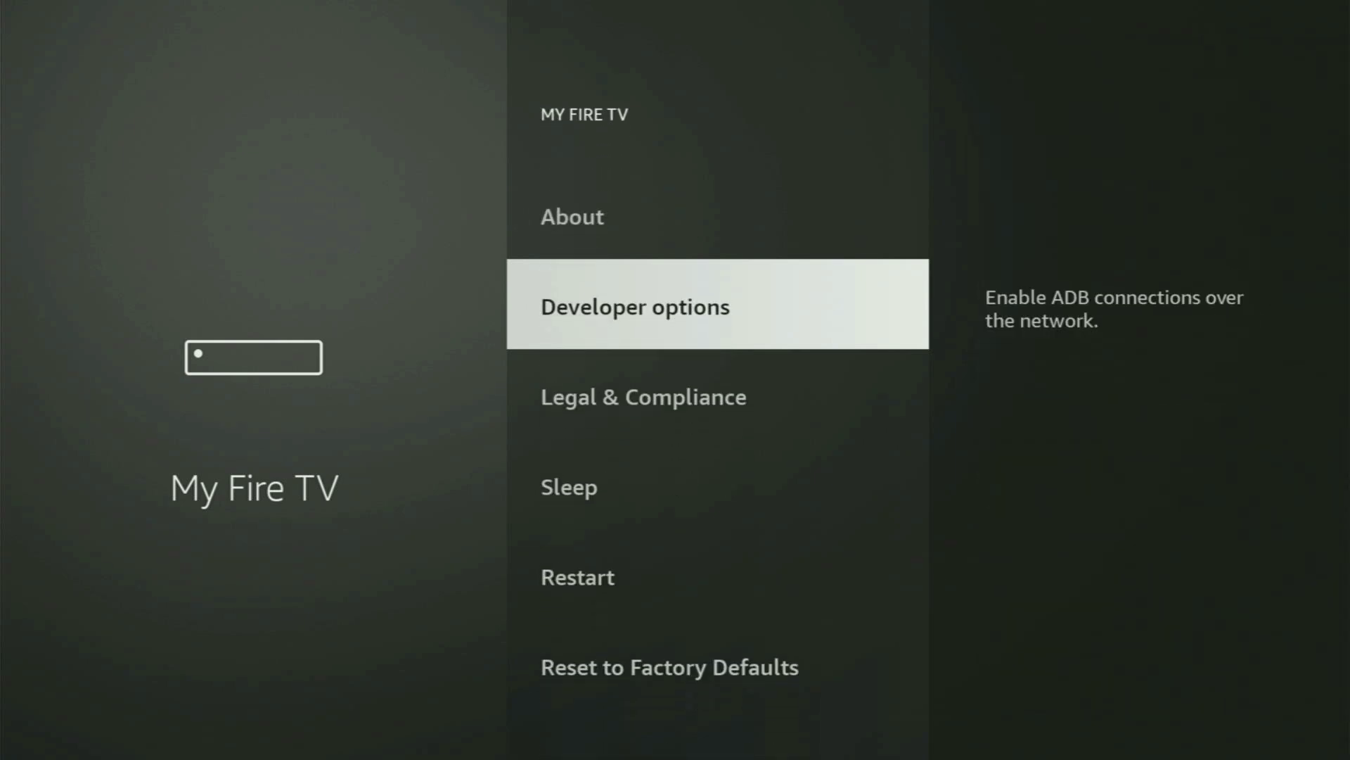
- Open Developer options > Install unknown apps and confirm Downloader is ON
key(Return)
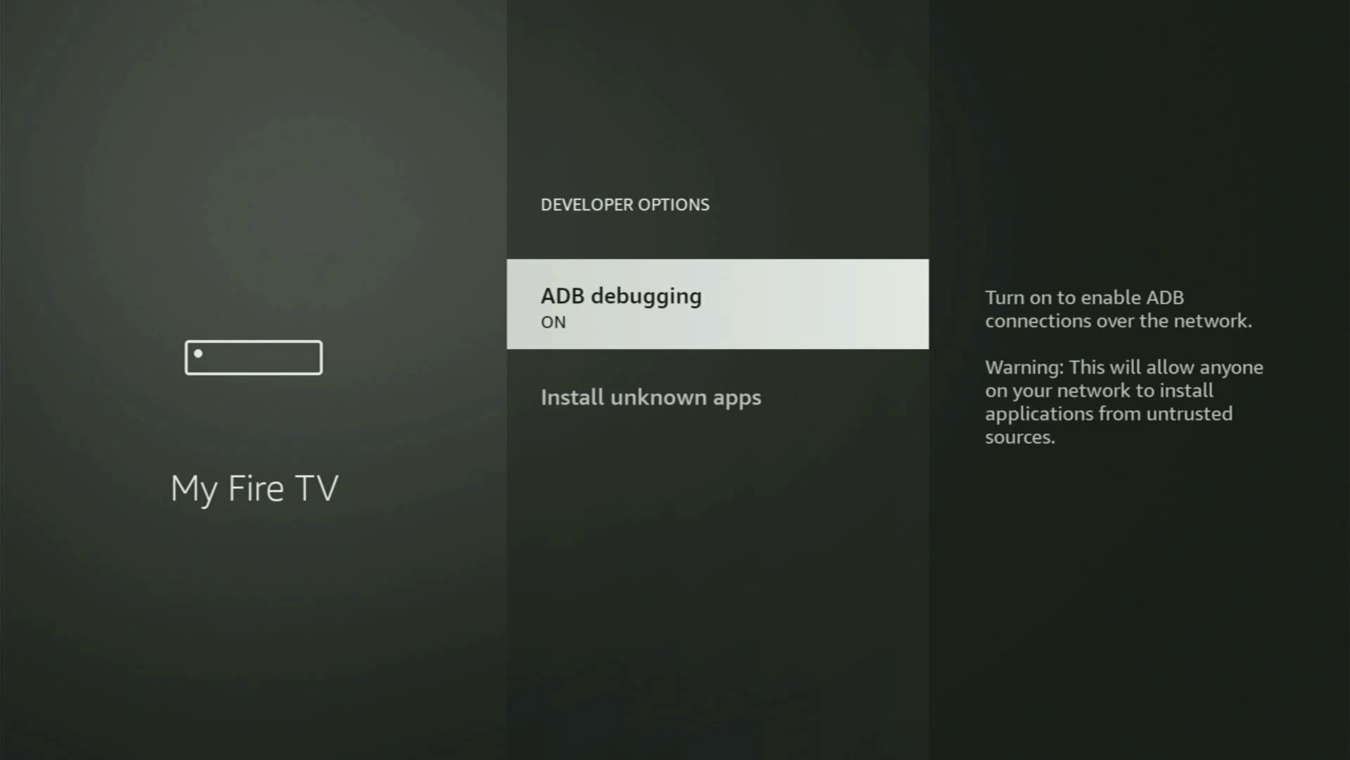
key(Down)
key(Return)
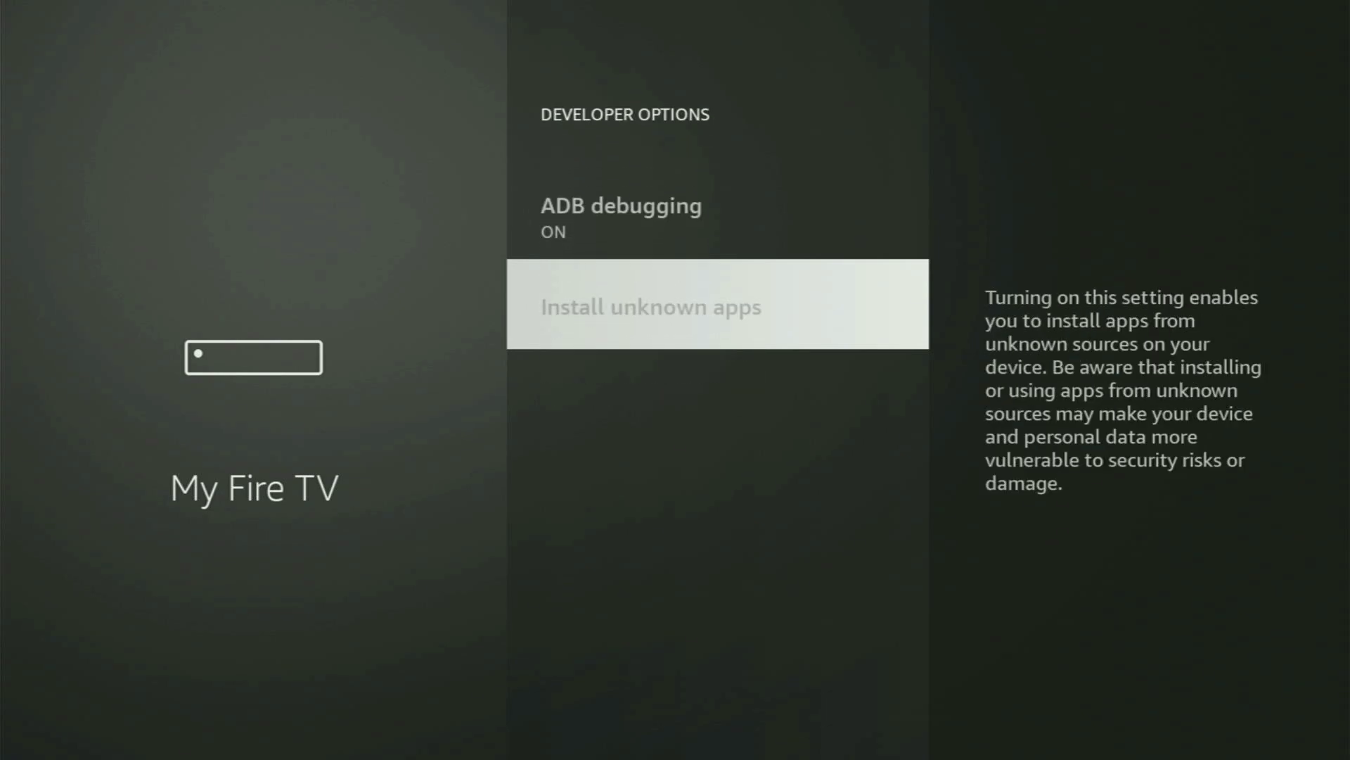
key(Down)
key(Down)
key(Down)
key(Down)
key(Down)
key(Down)
key(Down)
key(Down)
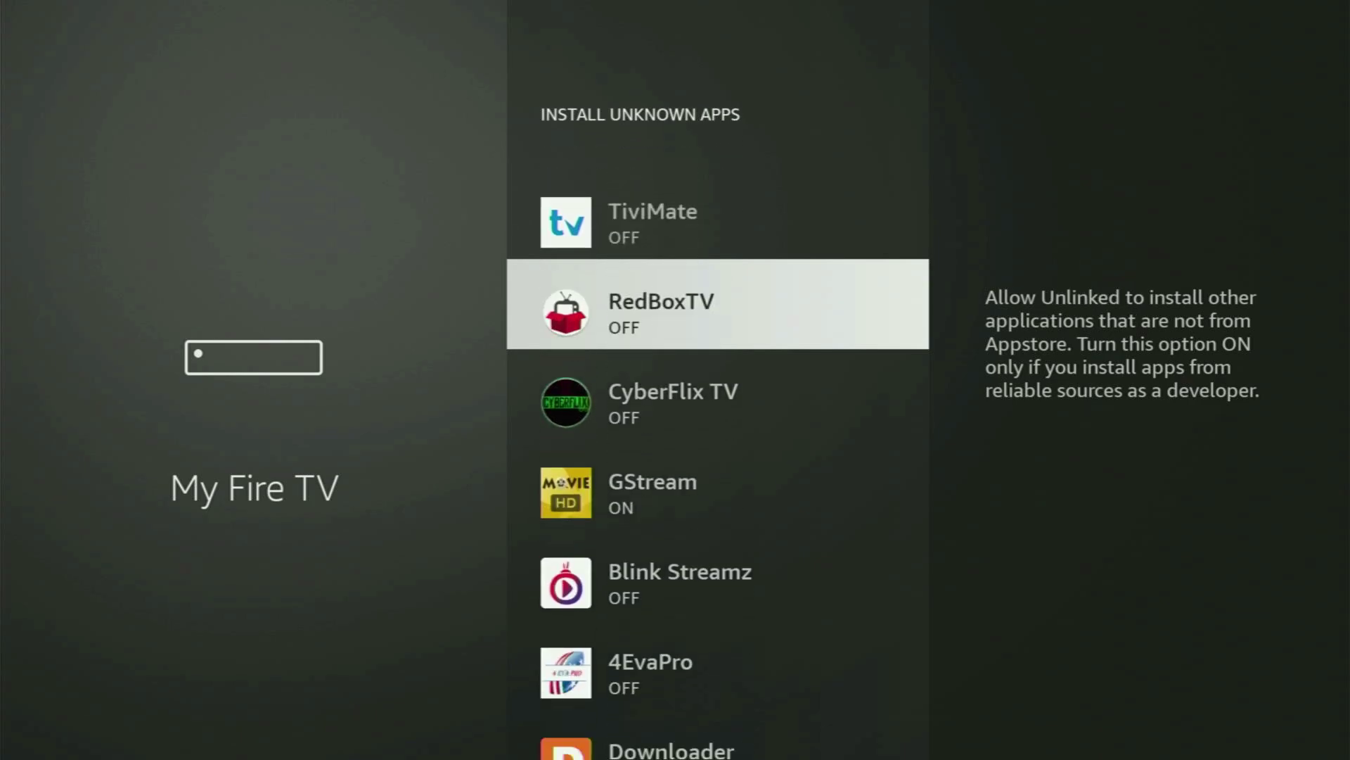
key(Down)
key(Up)
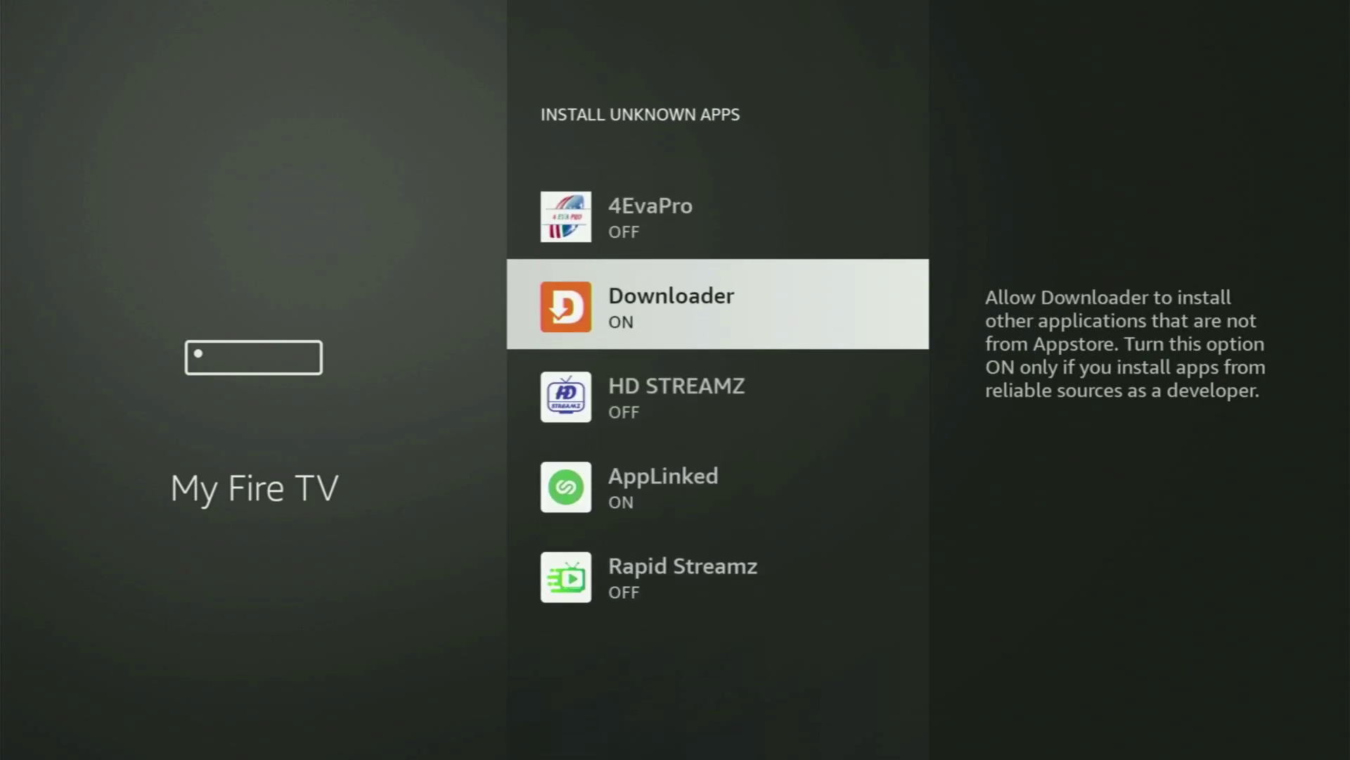
key(Return)
key(Return)
- Scroll the Install Unknown Apps list, where GStream, AppLinked and Unlinked are also ON
key(Up)
key(Up)
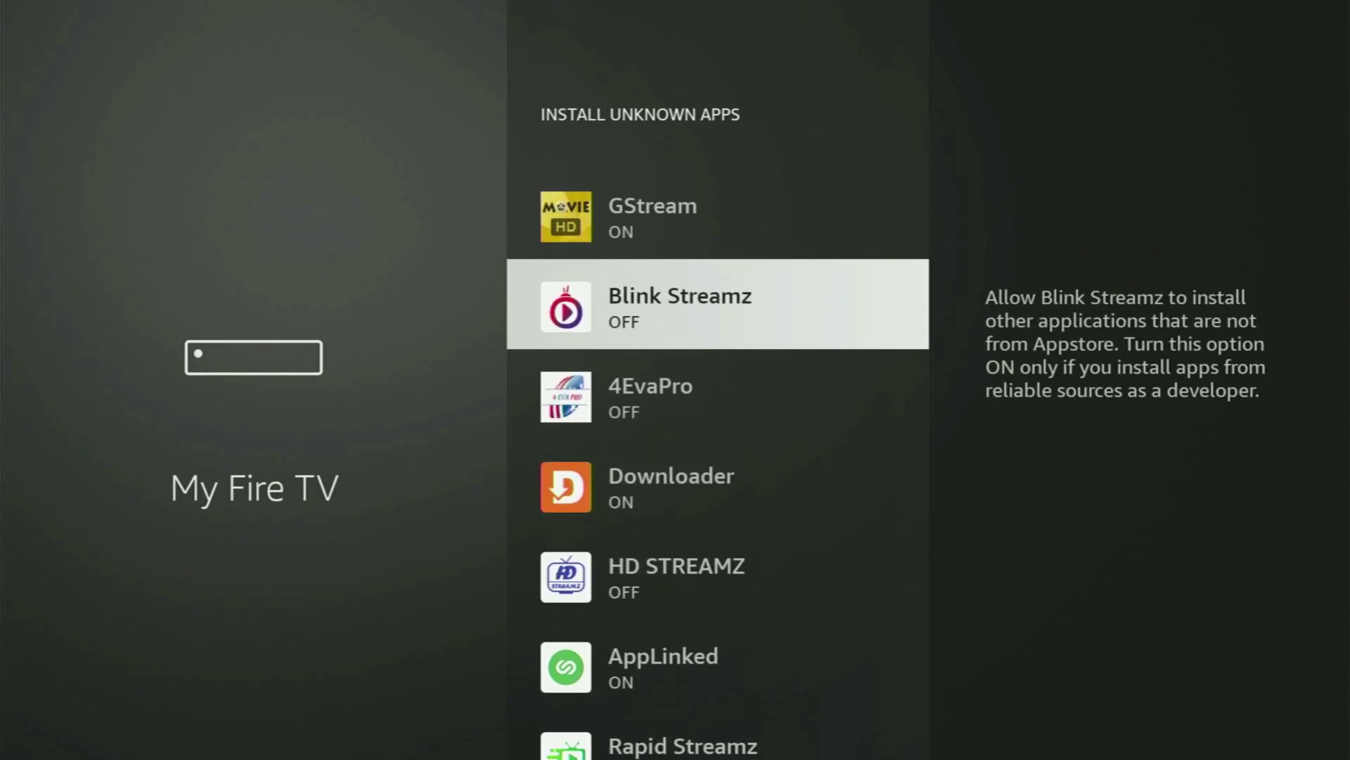
key(Up)
key(Up)
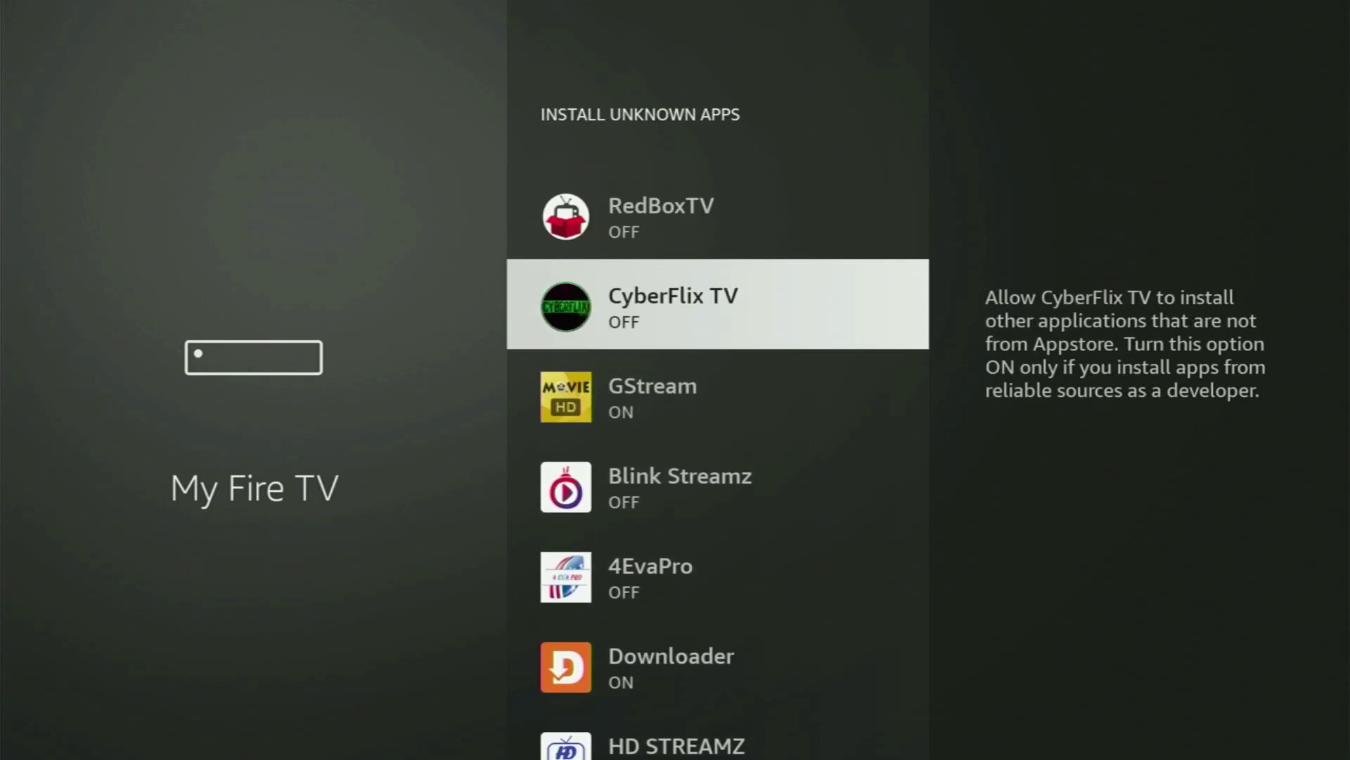
key(Up)
key(Up)
key(Up)
key(Up)
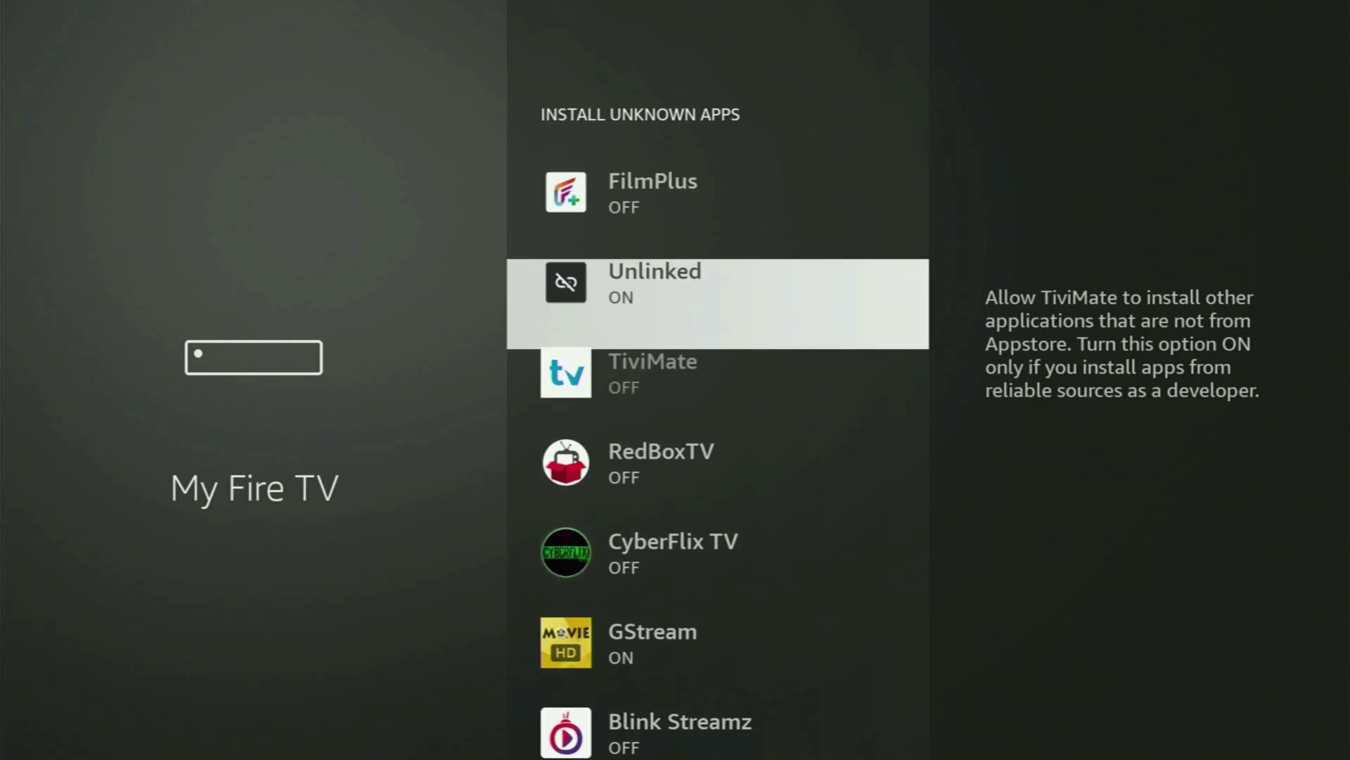
key(Down)
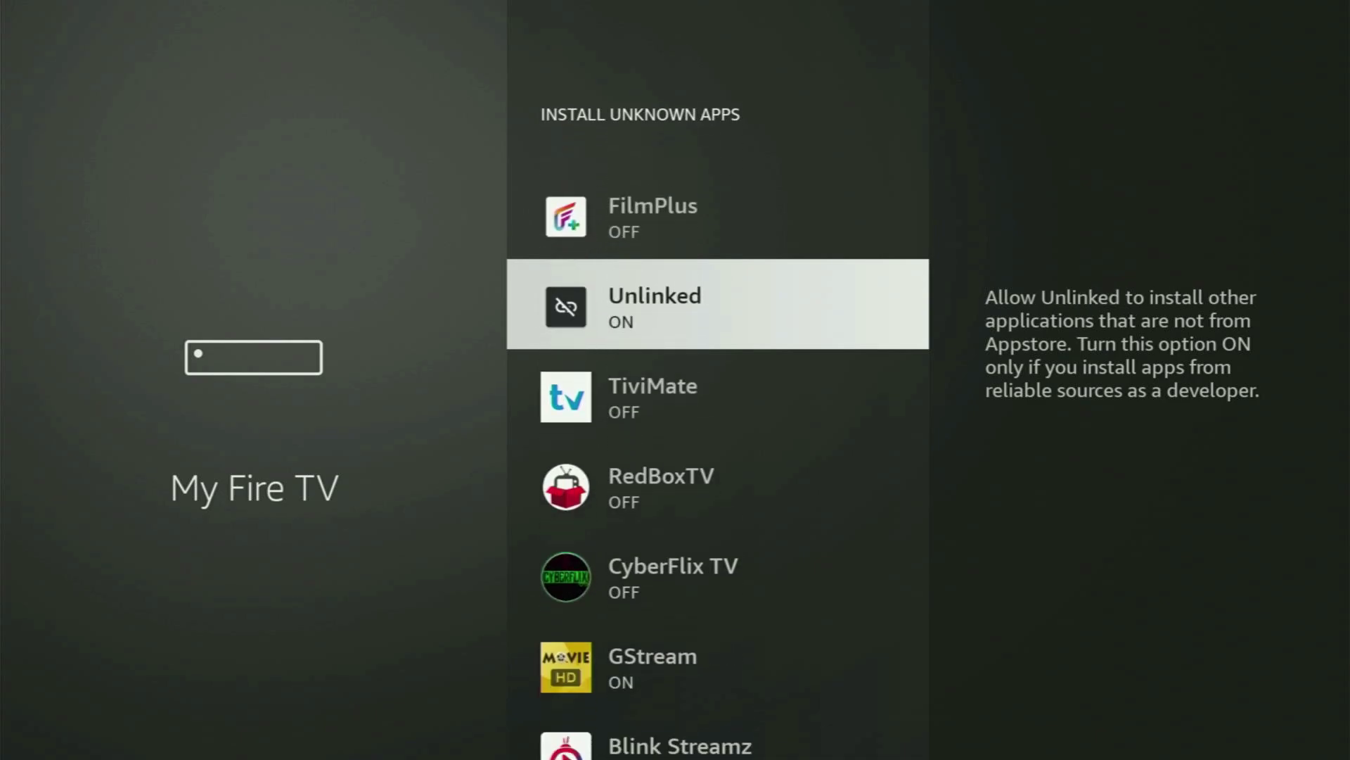
key(Down)
key(Down)
key(Down)
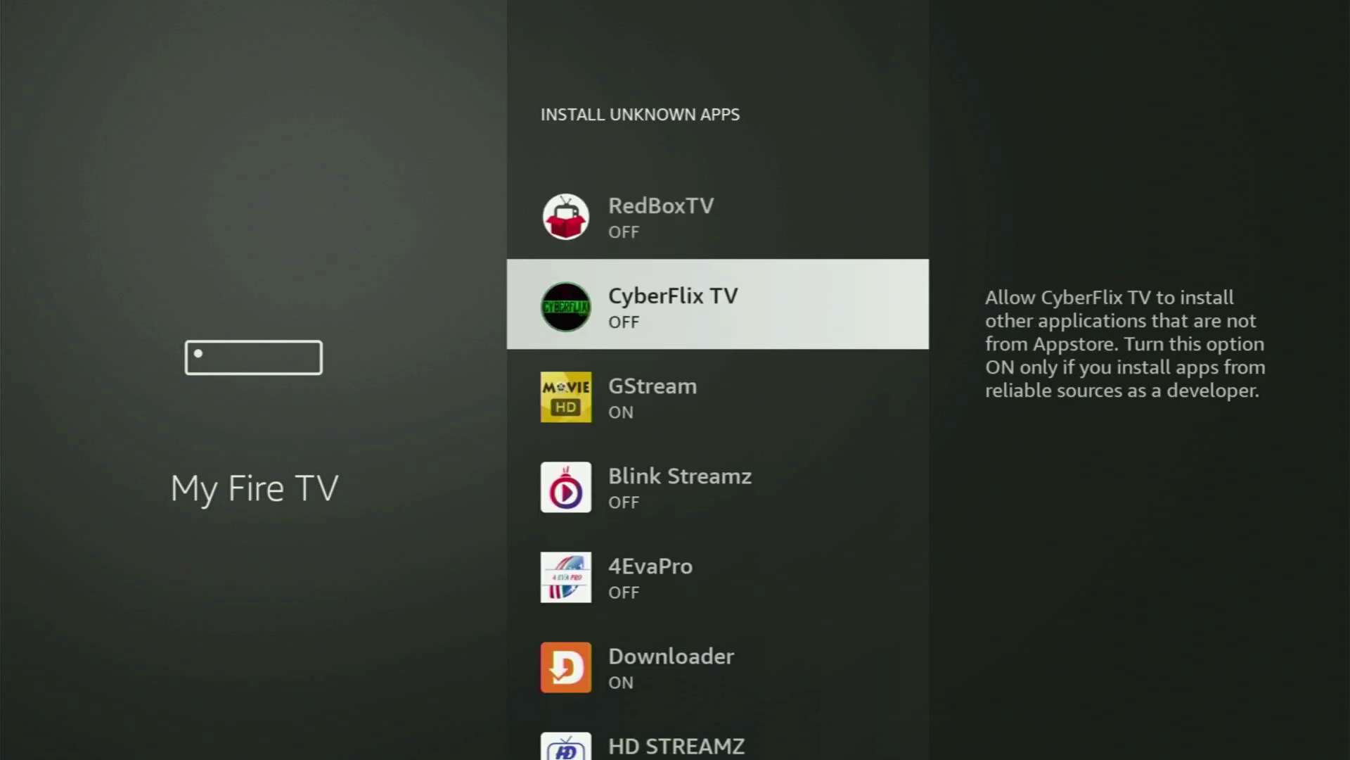
key(Down)
key(Down)
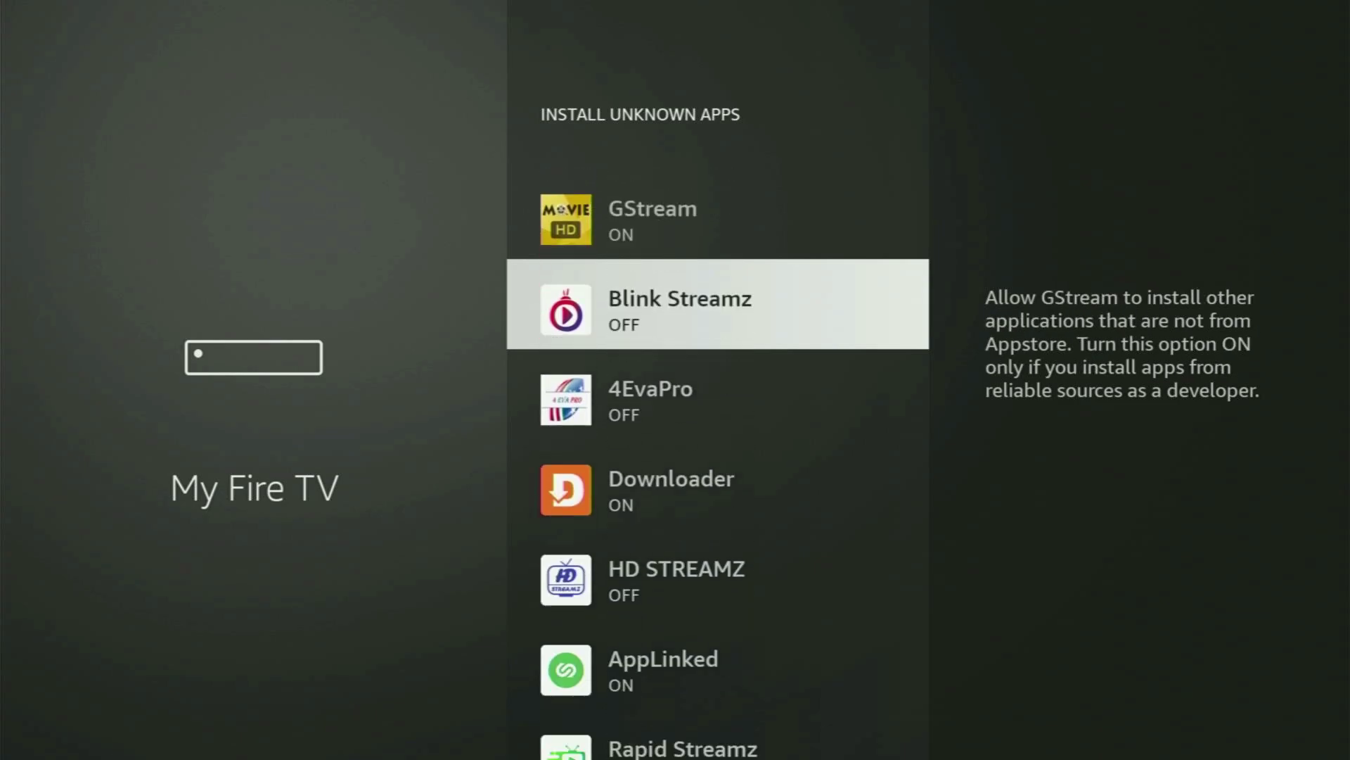
key(Down)
key(Down)
key(Down)
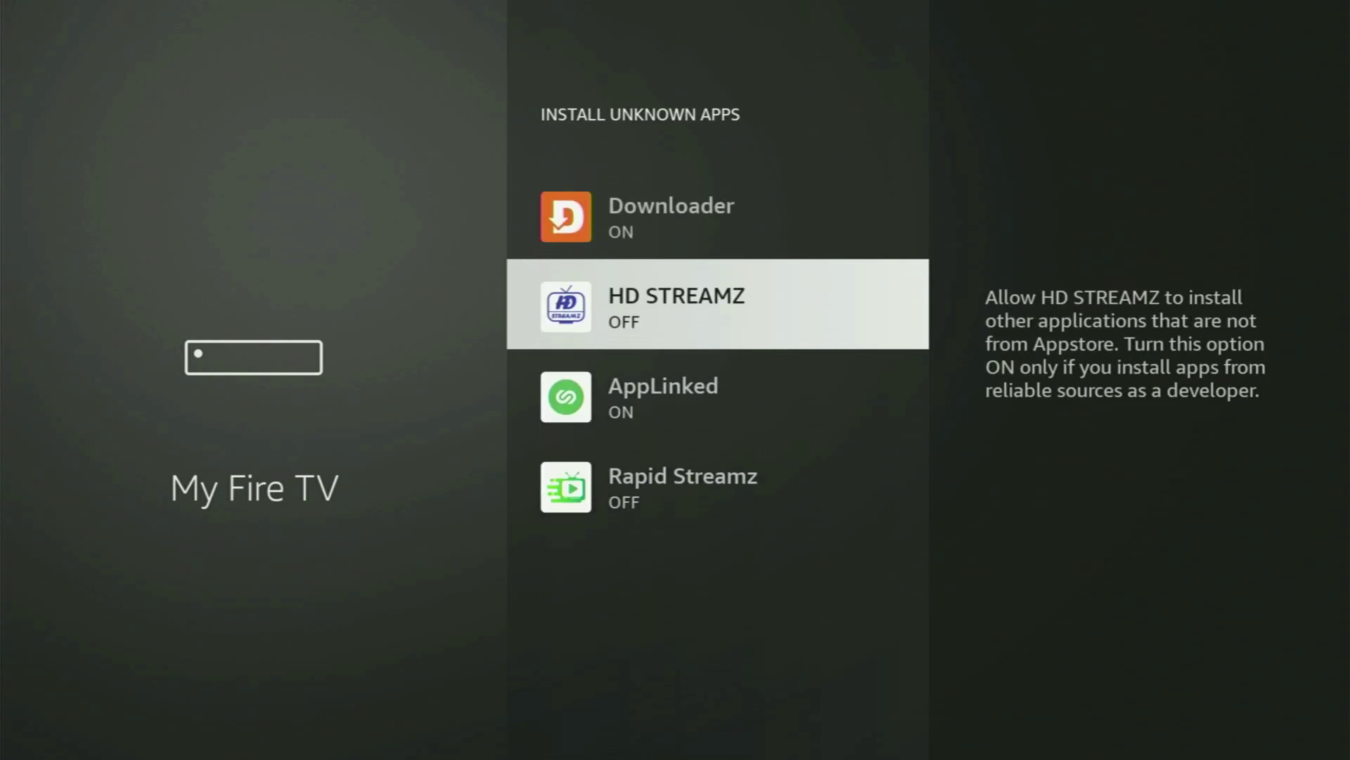
key(Up)
key(Up)
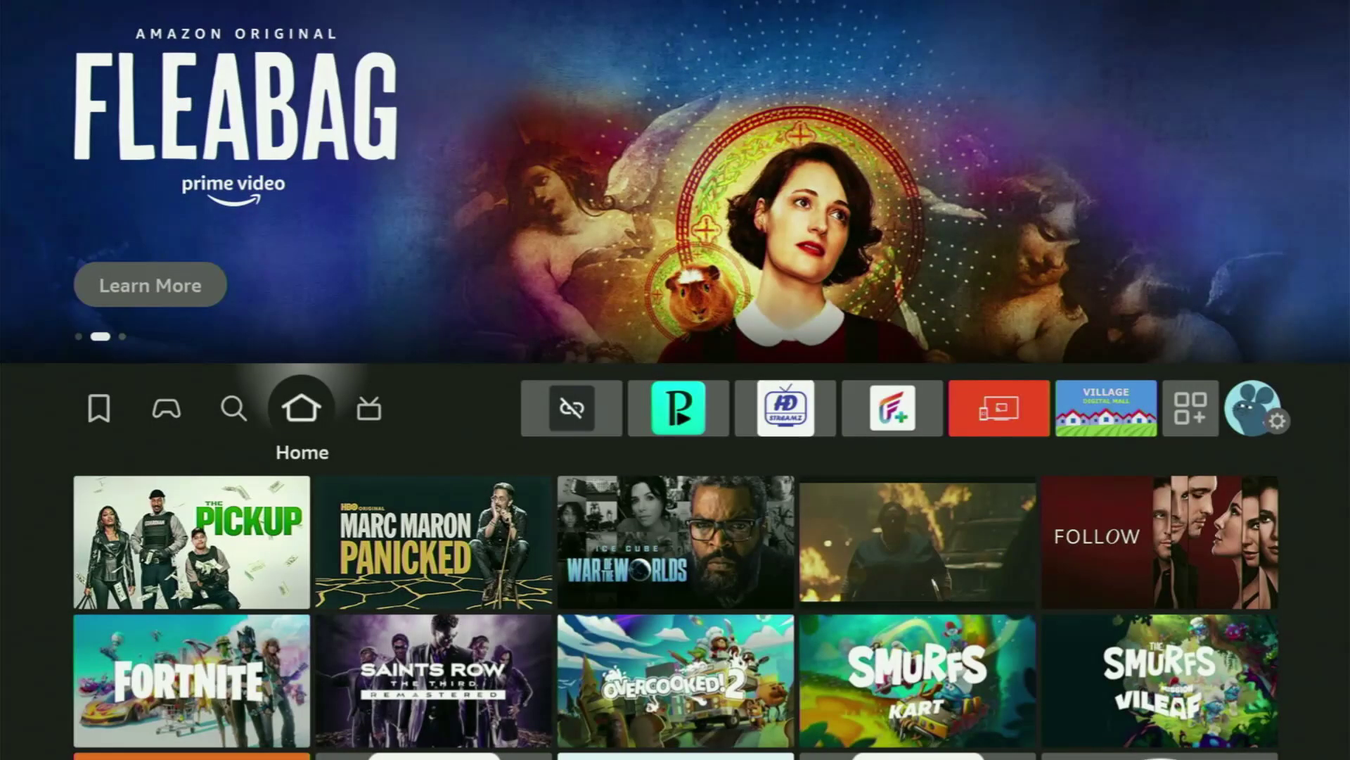
- Open the Apps grid from Home and move through the installed apps to the NordVPN tile
key(Right)
key(Right)
key(Right)
key(Right)
key(Right)
key(Right)
key(Right)
key(Right)
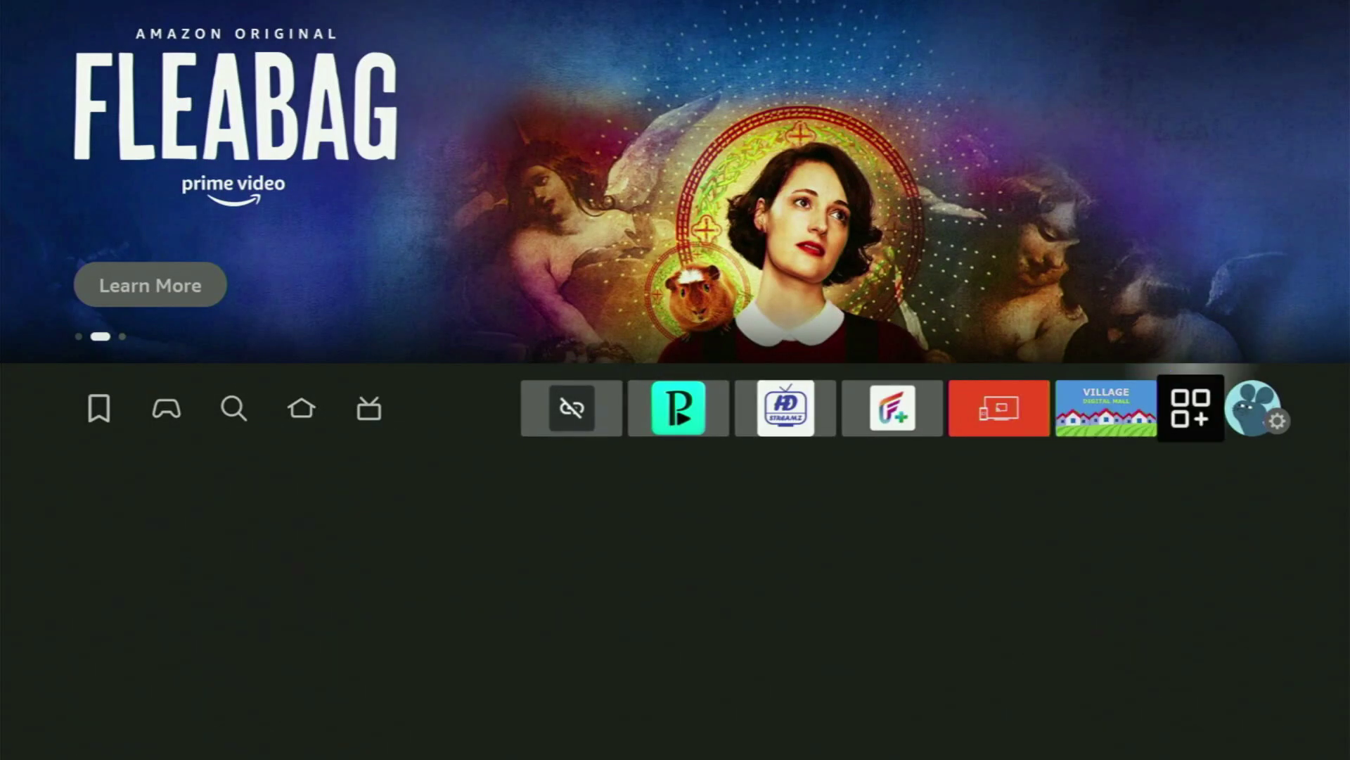
key(Return)
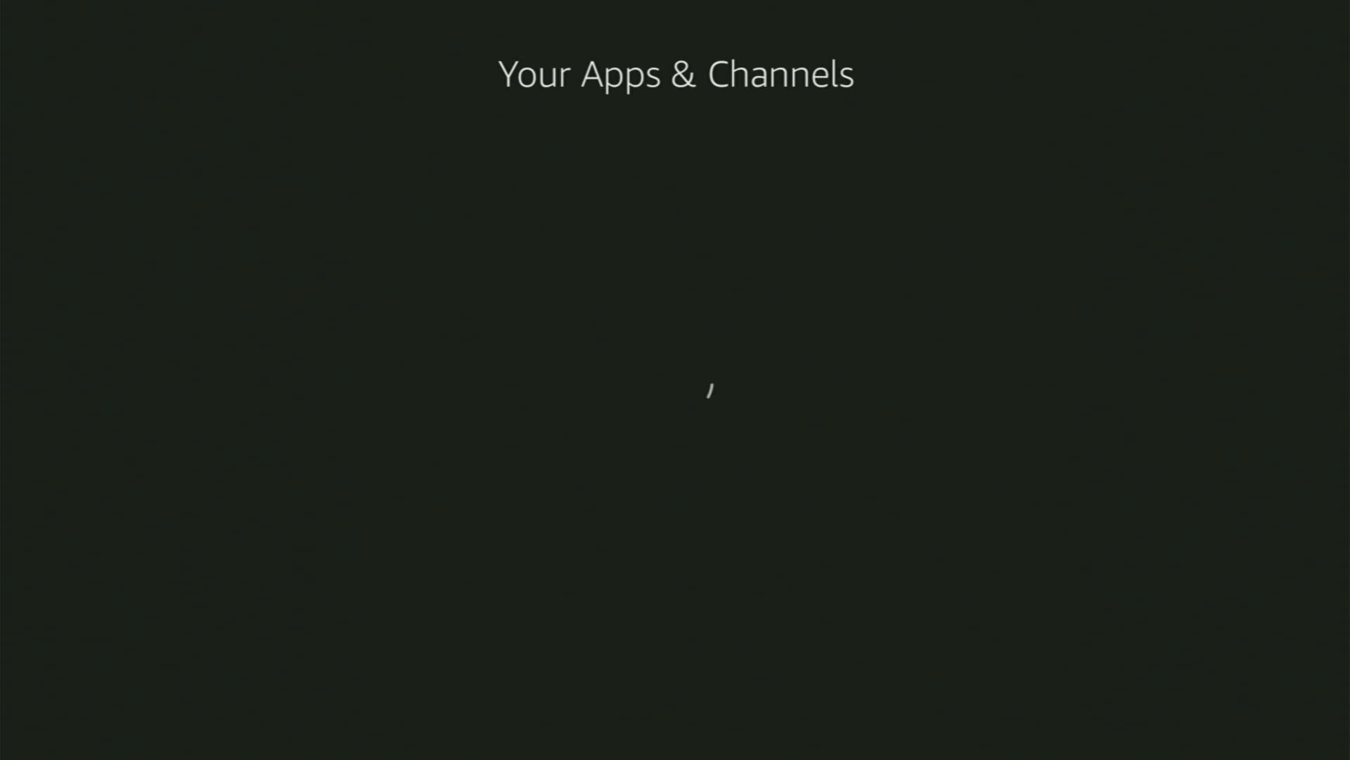
key(Down)
key(Right)
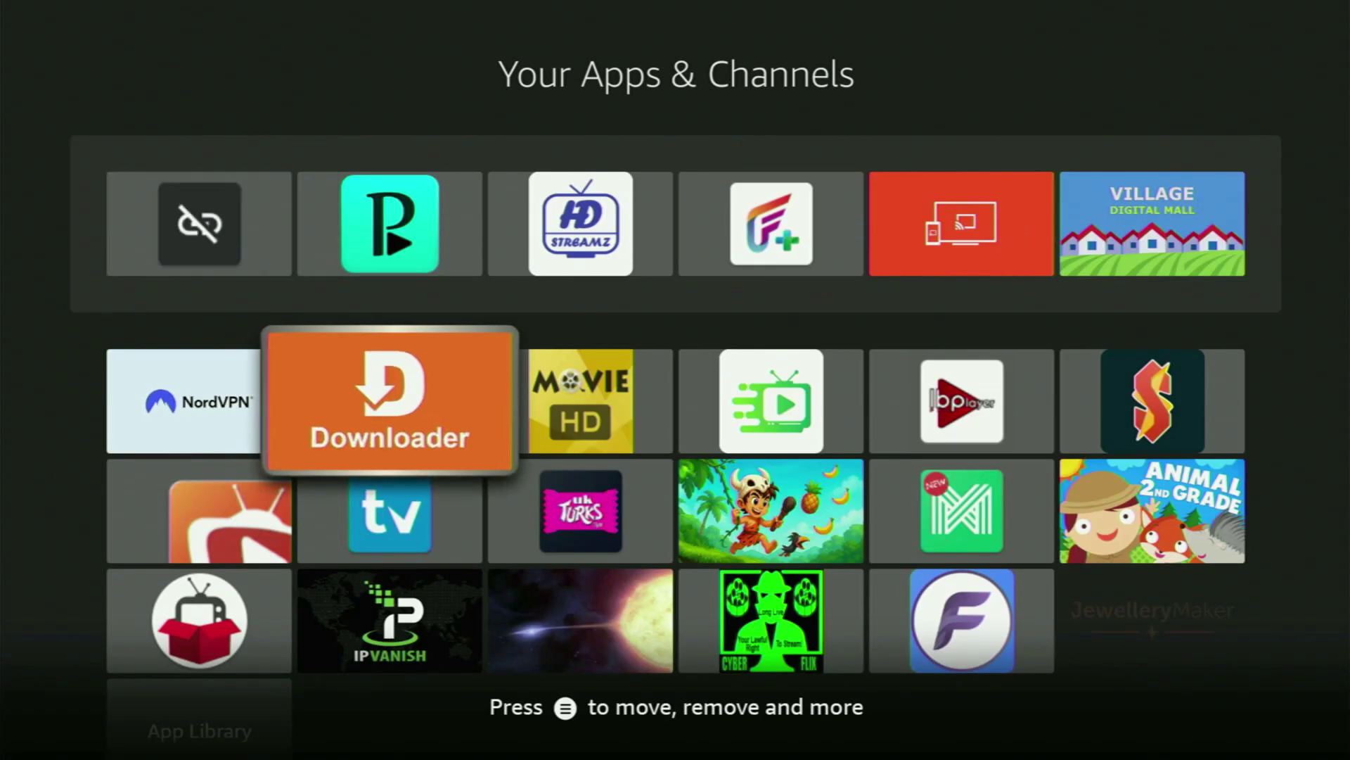
key(Down)
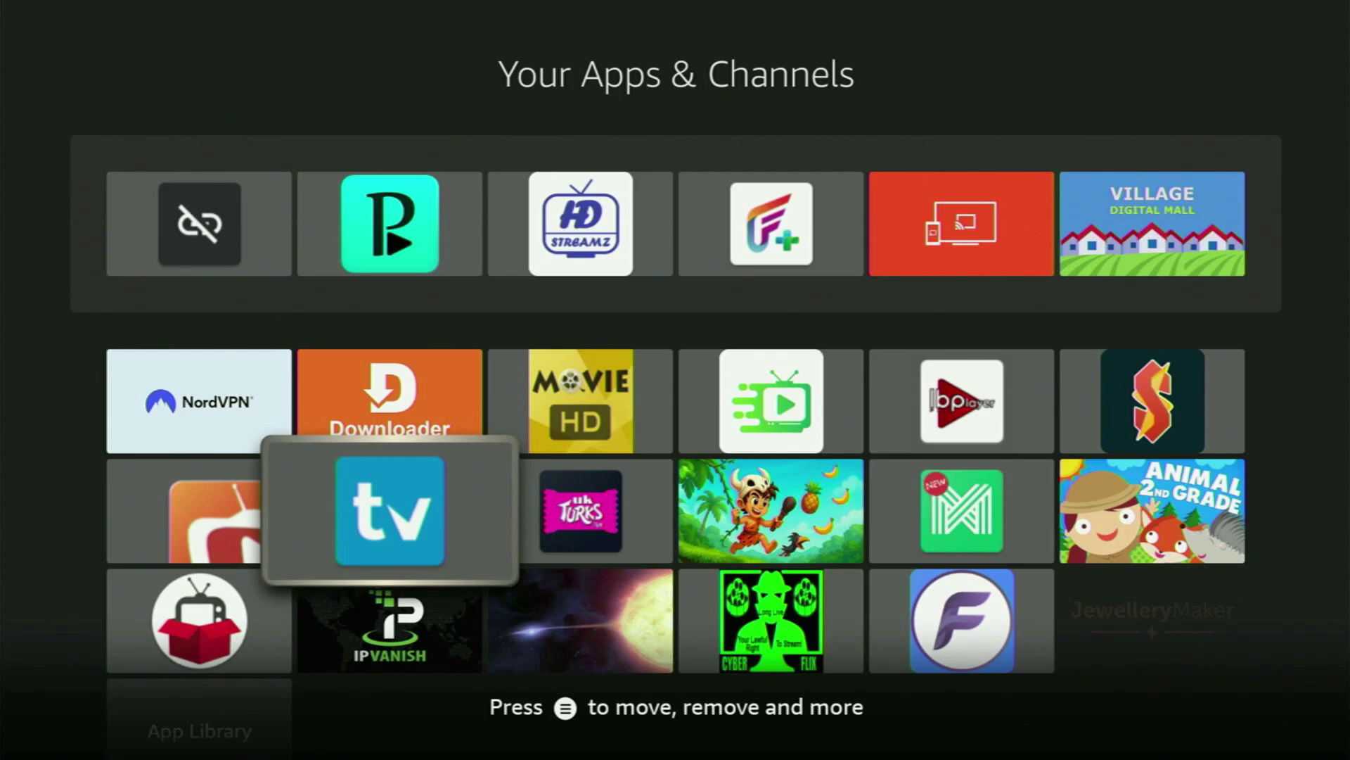
key(Right)
key(Right)
key(Down)
key(Right)
key(Right)
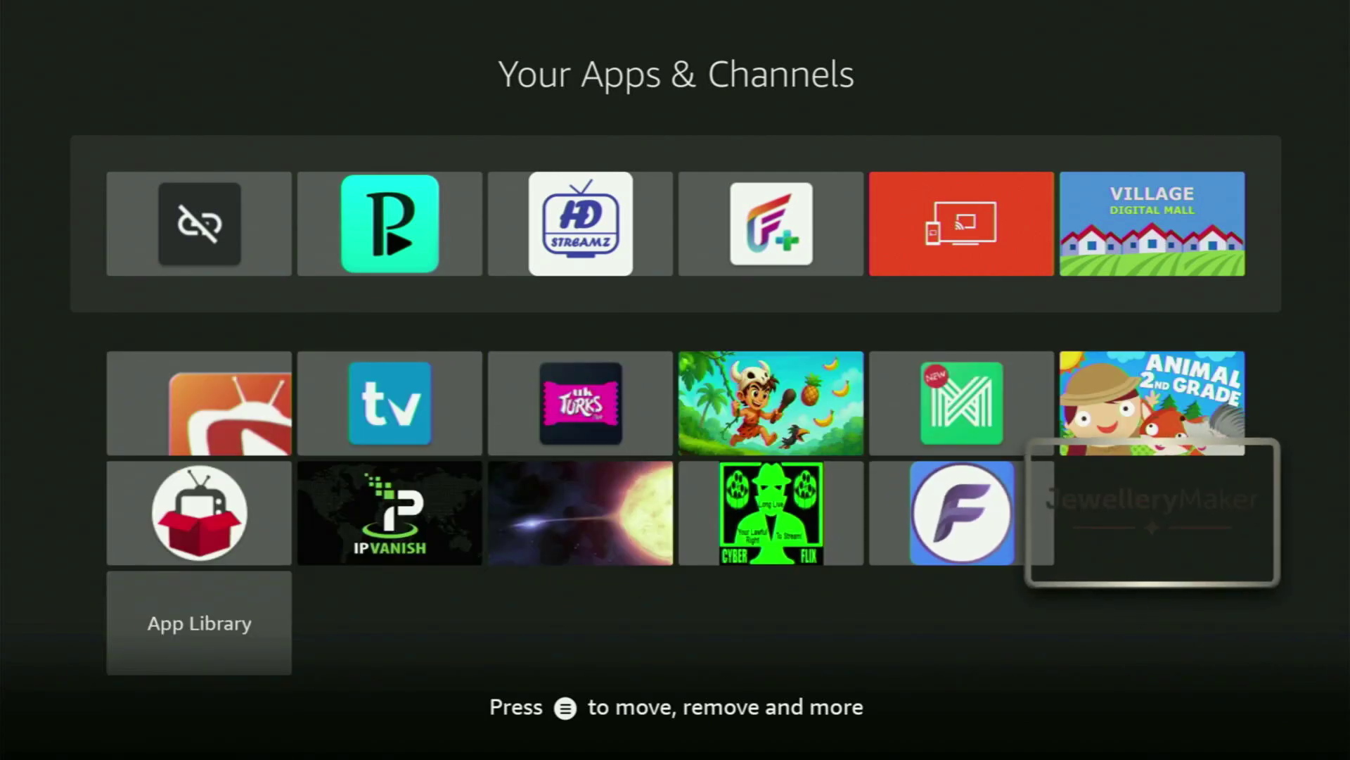
key(Up)
key(Up)
key(Left)
key(Left)
key(Left)
key(Left)
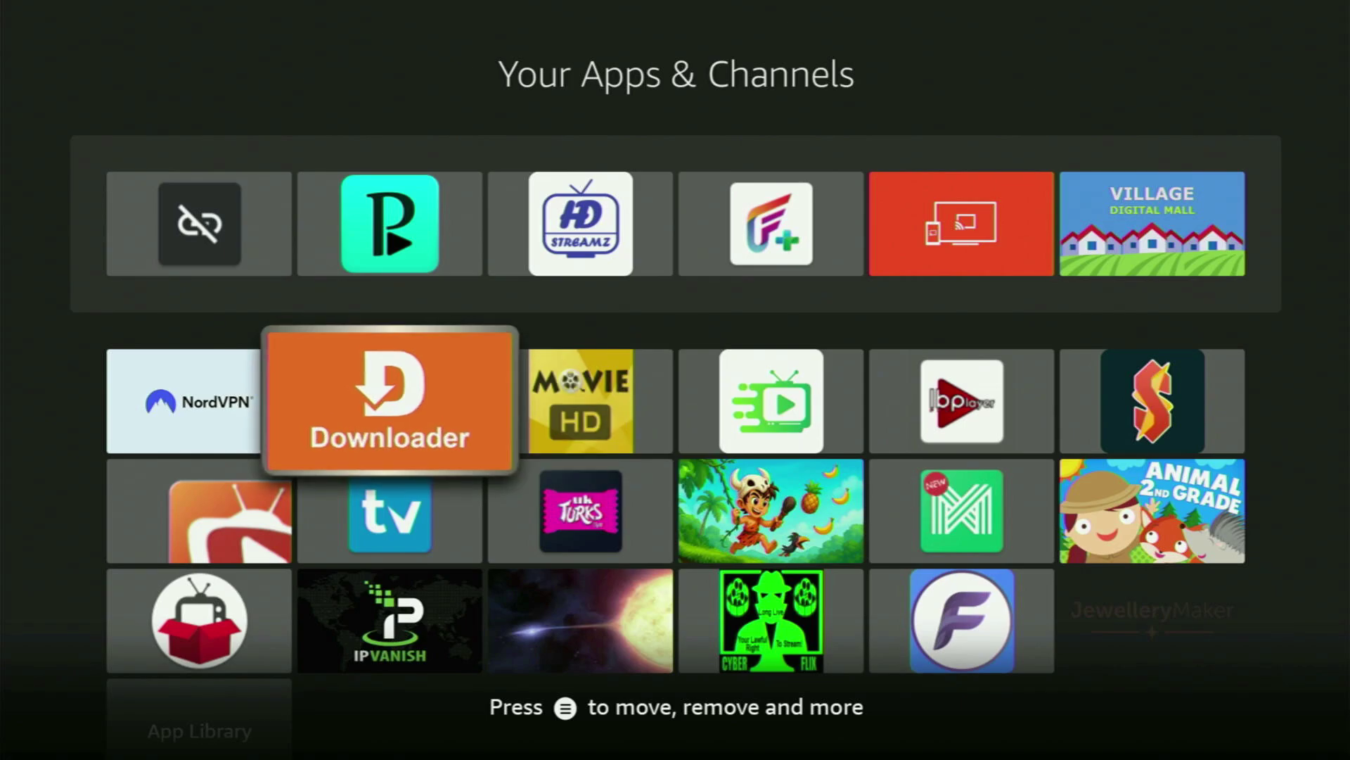
key(Left)
- Launch NordVPN and browse the P2P specialty server countries
key(Return)
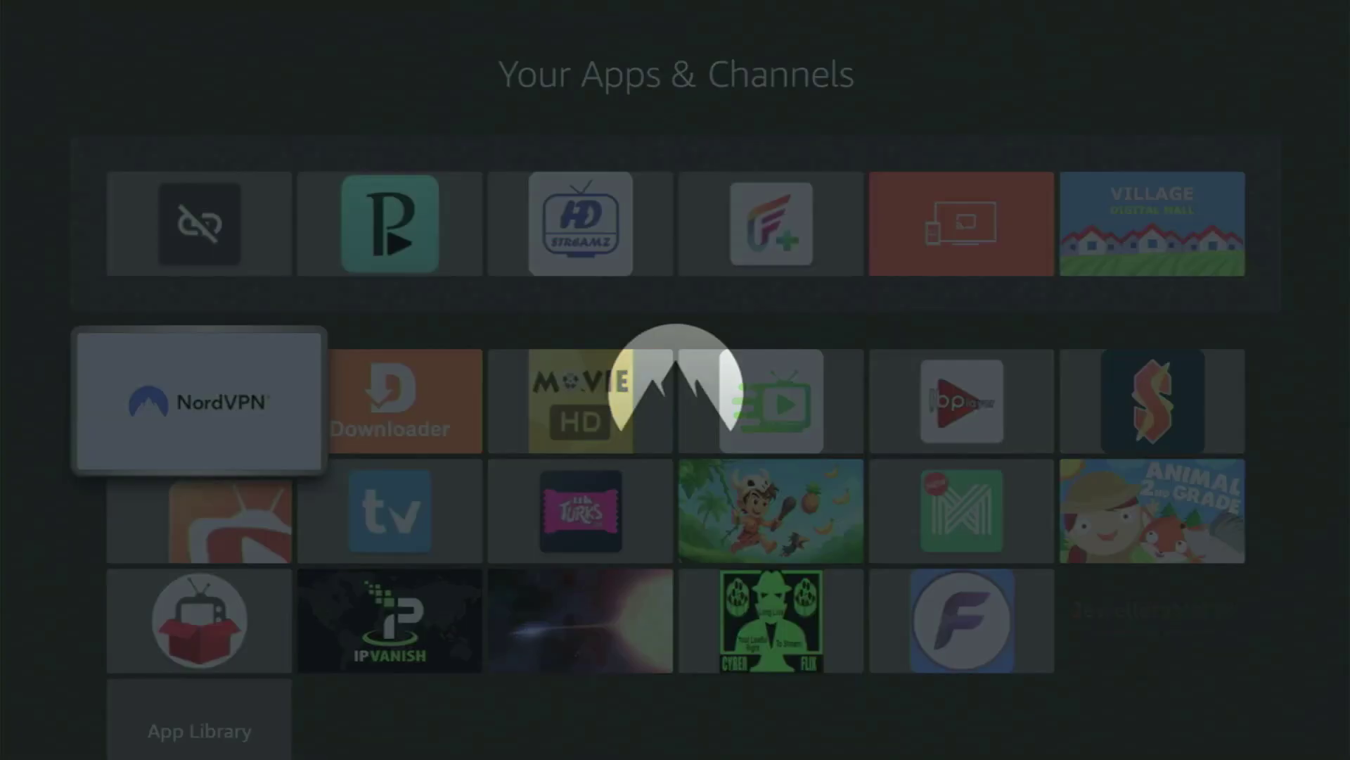
key(Right)
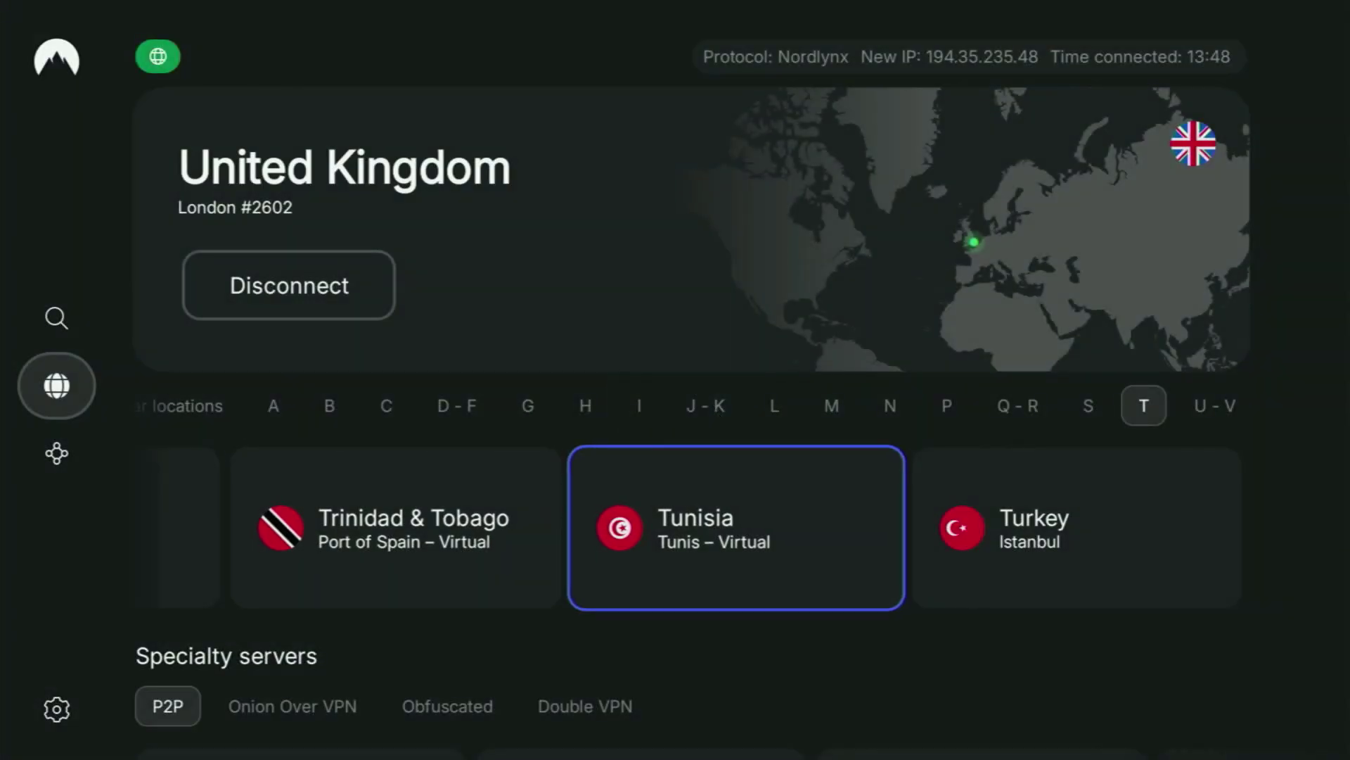
key(Up)
key(Left)
key(Down)
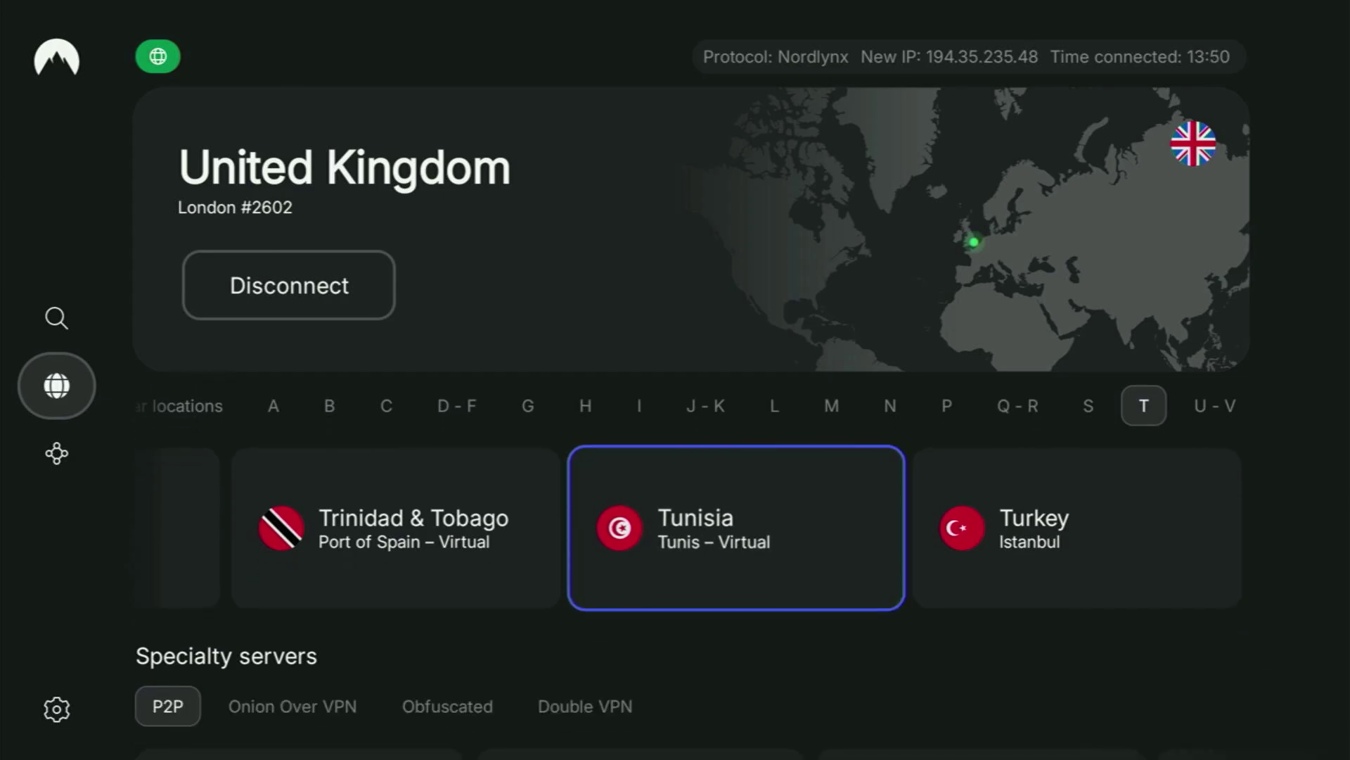
key(Down)
key(Down)
key(Right)
key(Right)
key(Right)
key(Right)
key(Right)
key(Right)
key(Right)
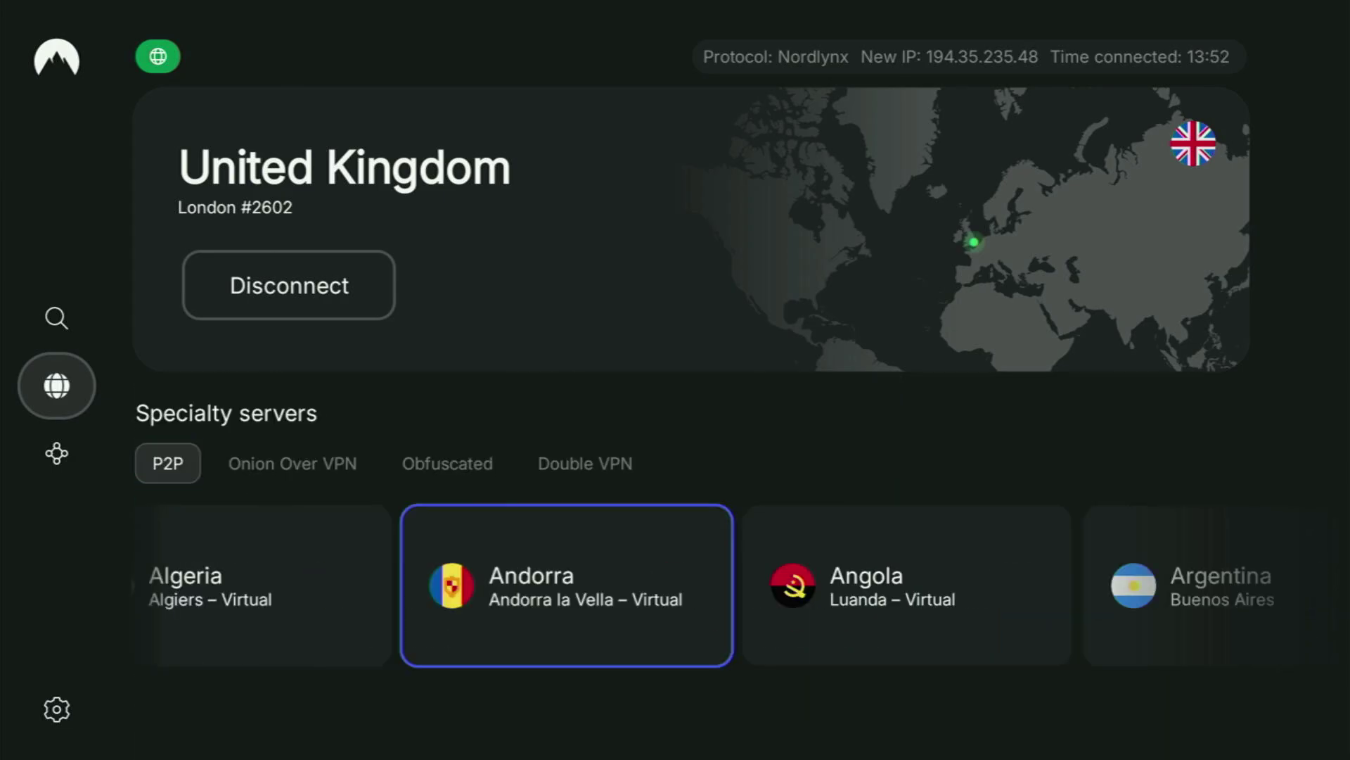
key(Right)
key(Right)
key(Right)
key(Right)
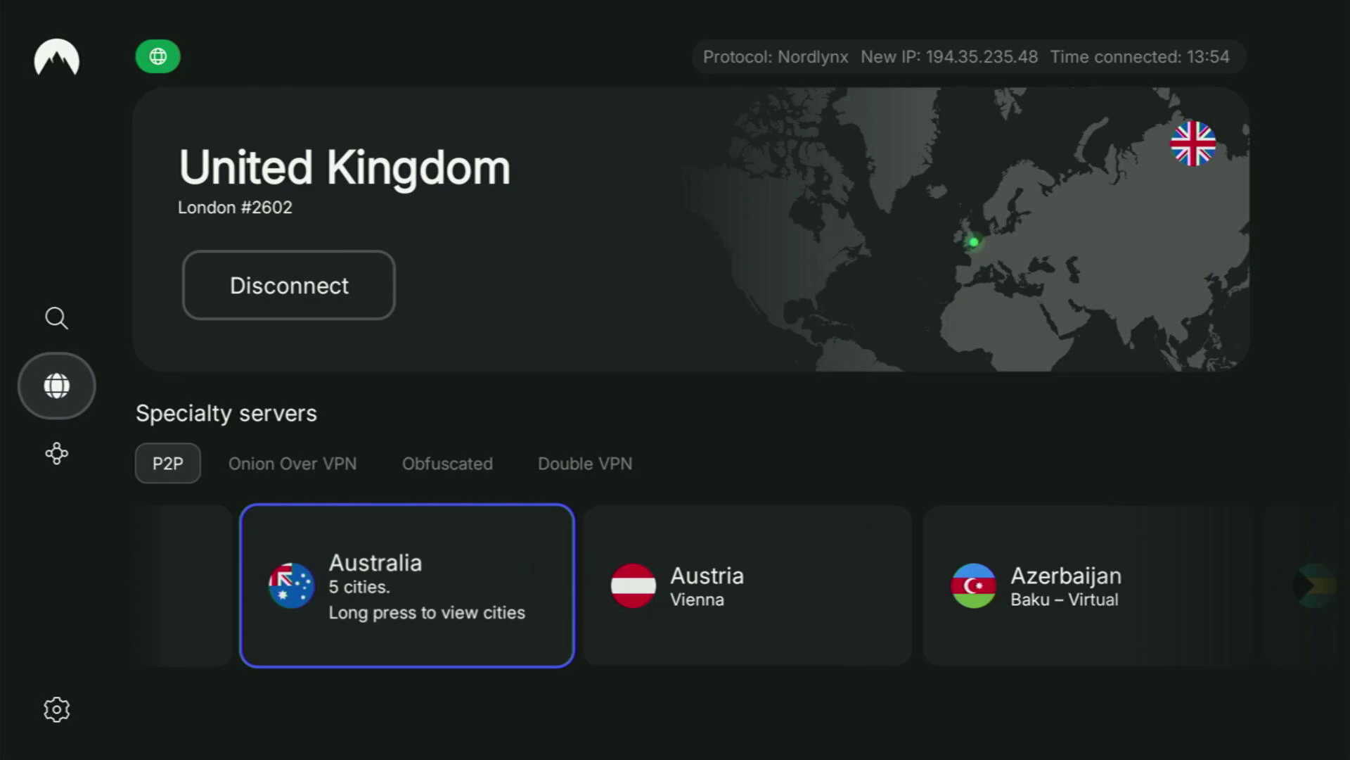
key(Right)
key(Right)
key(Right)
key(Right)
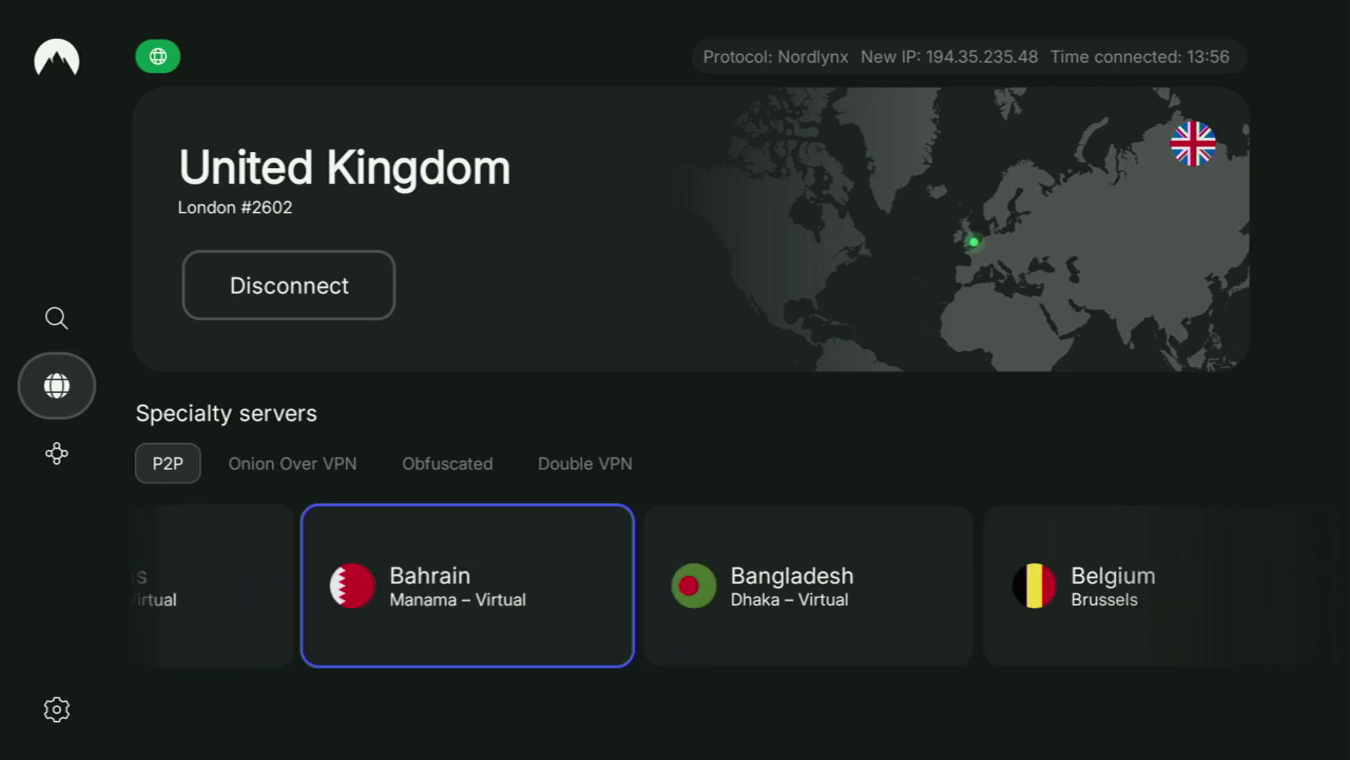
key(Right)
key(Right)
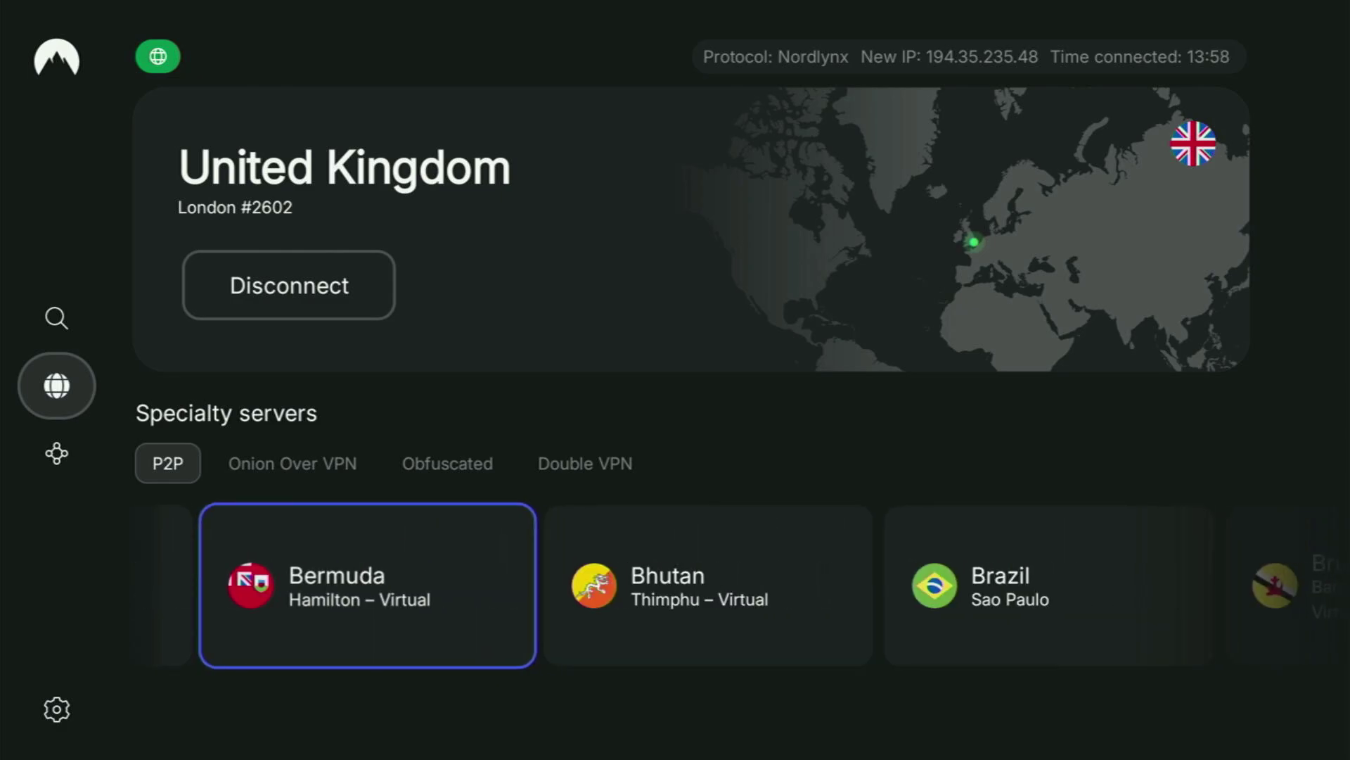
key(Right)
key(Right)
key(Right)
key(Right)
key(Right)
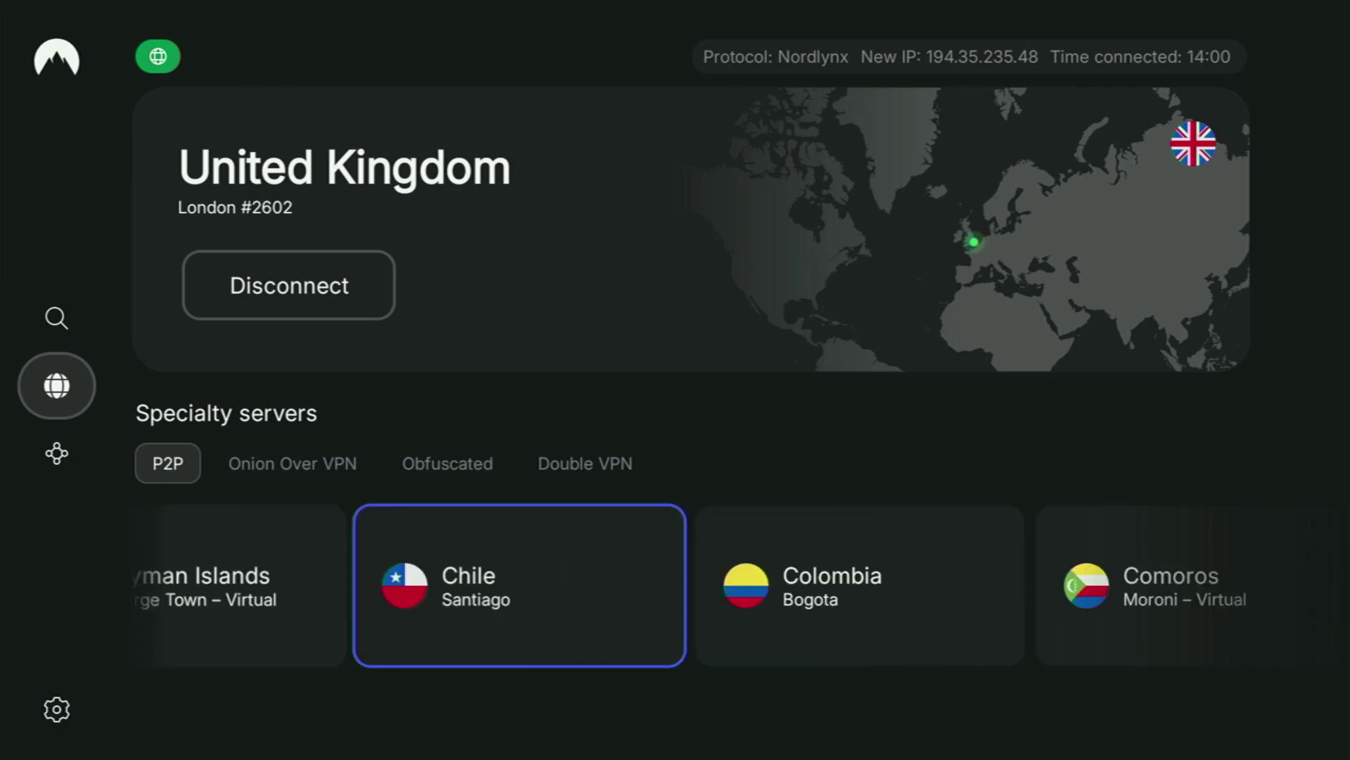
key(Up)
- Look through the Onion Over VPN, Obfuscated (Poland, Sweden) and Double VPN server lists
key(Down)
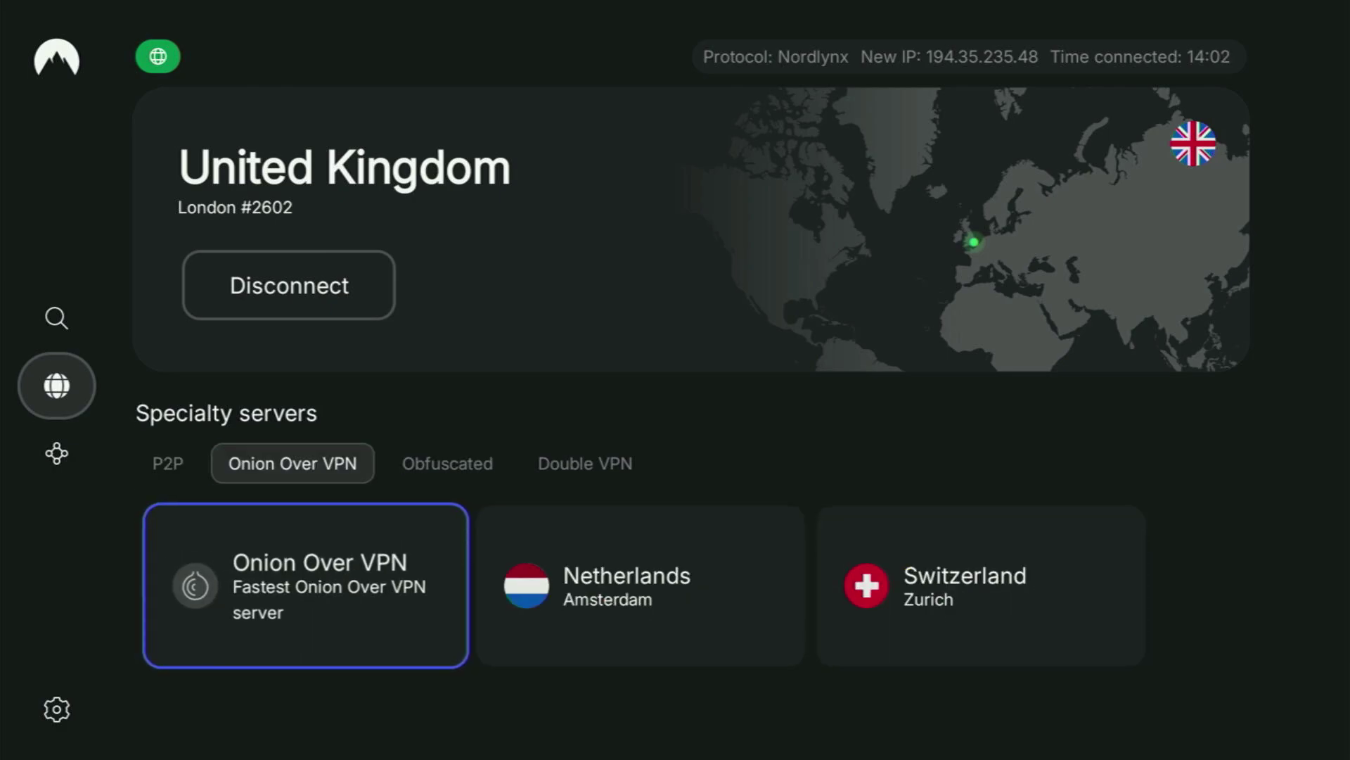
key(Right)
key(Right)
key(Up)
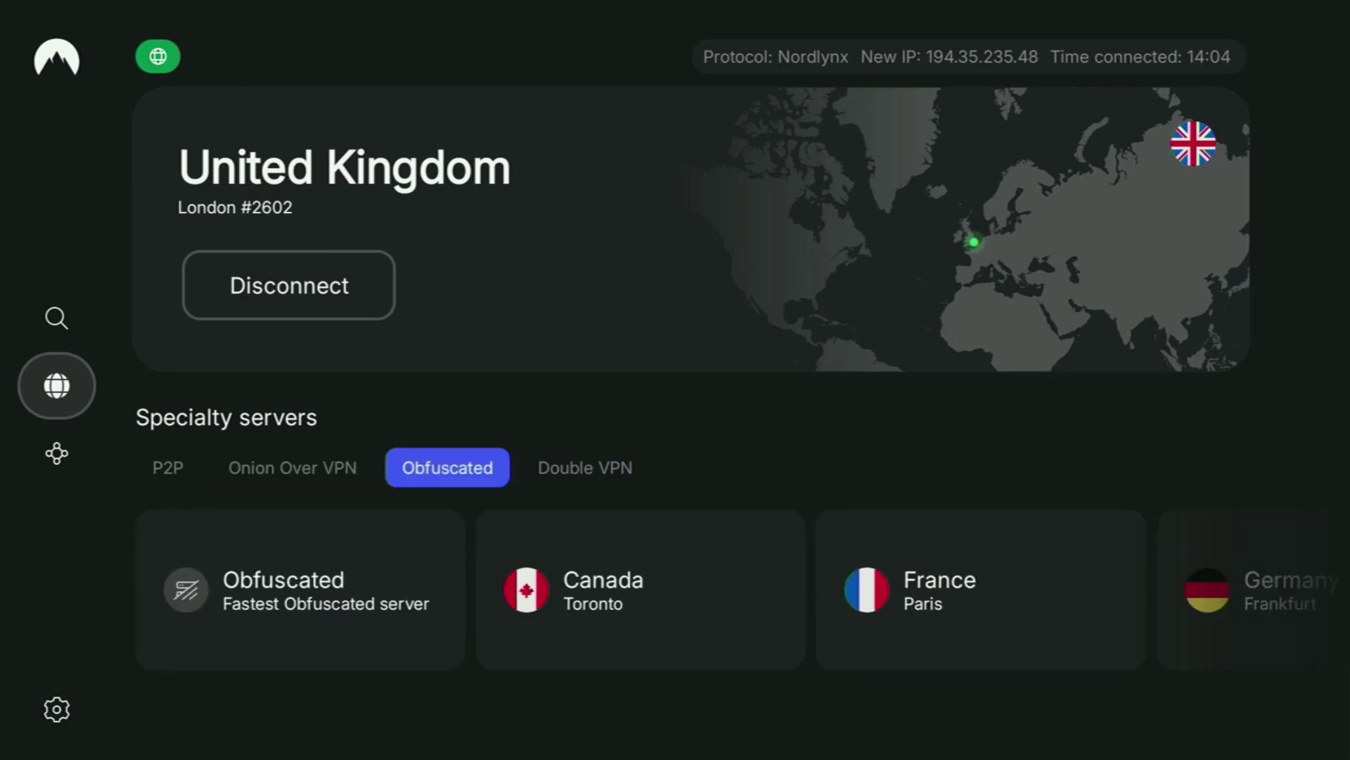
key(Down)
key(Right)
key(Right)
key(Right)
key(Right)
key(Right)
key(Right)
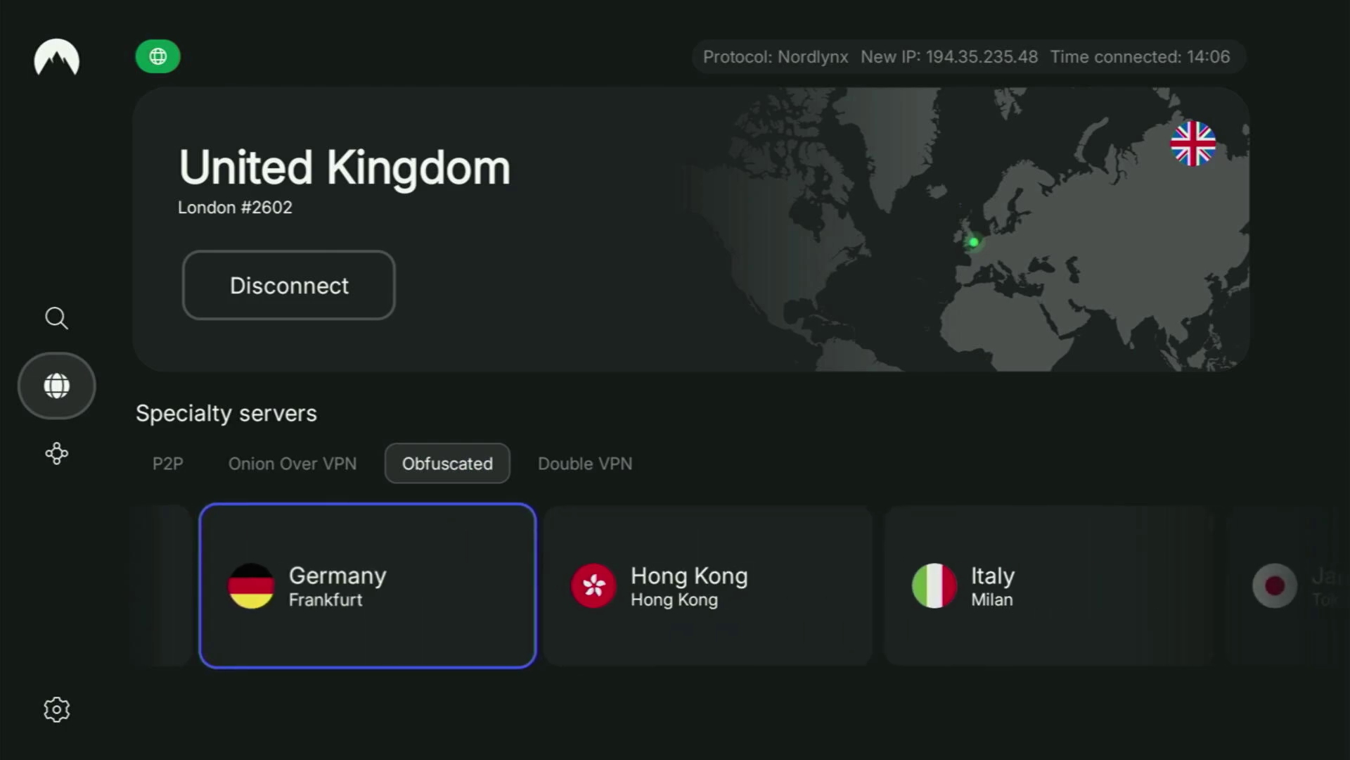
key(Right)
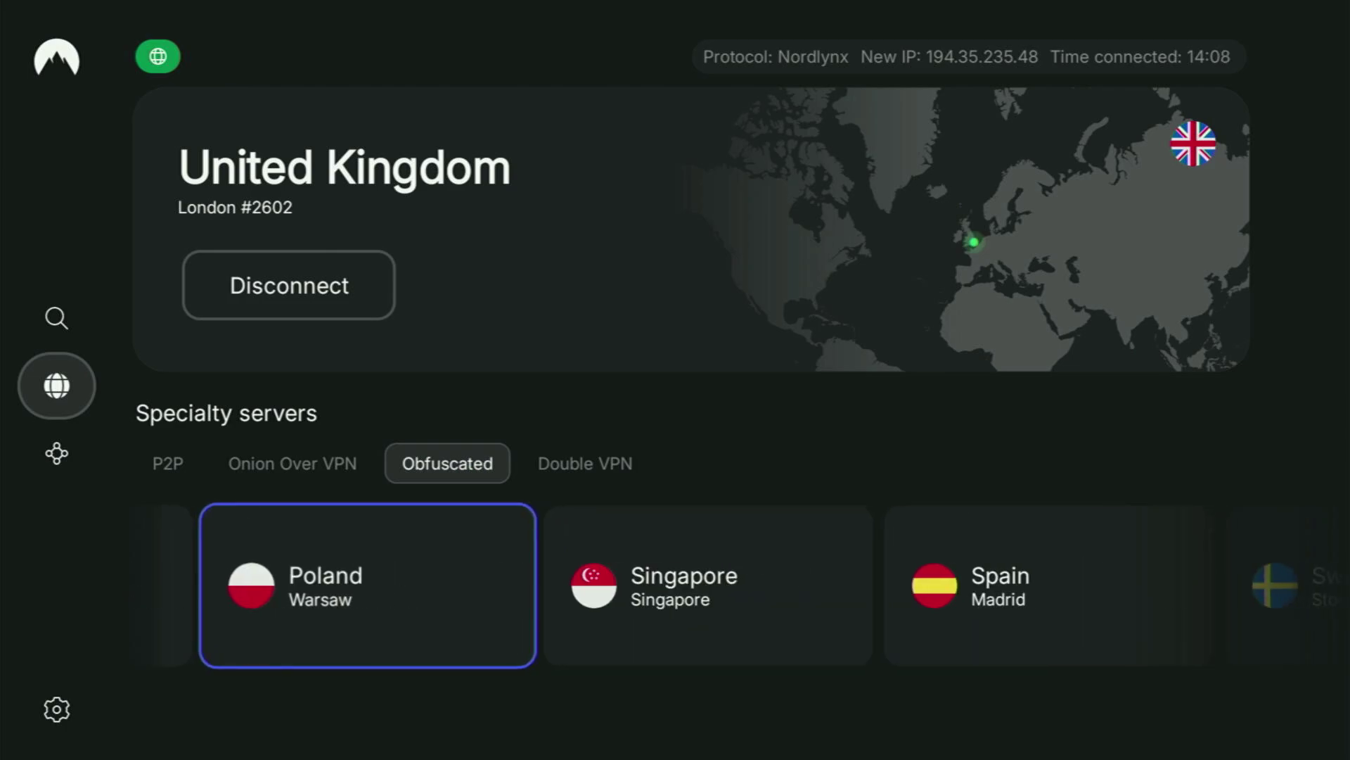
key(Right)
key(Right)
key(Up)
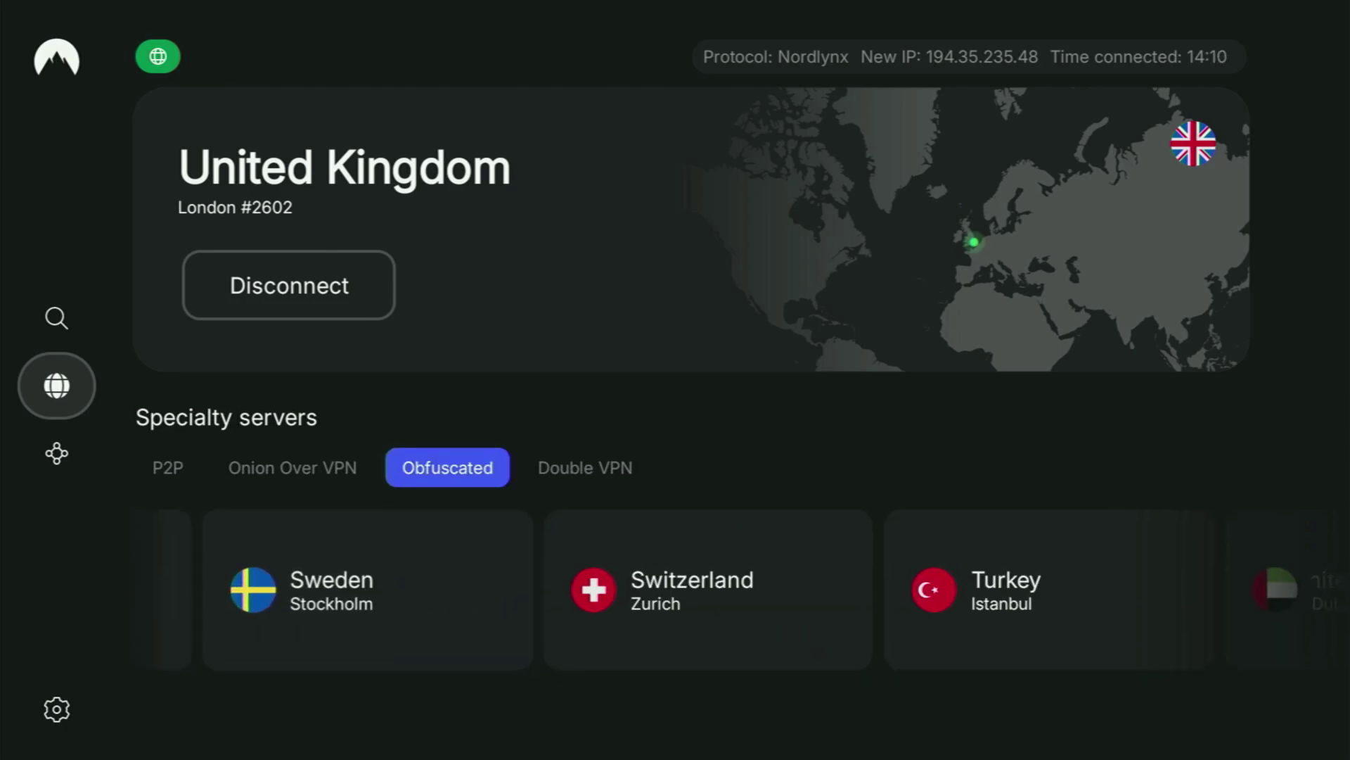
key(Right)
key(Down)
key(Right)
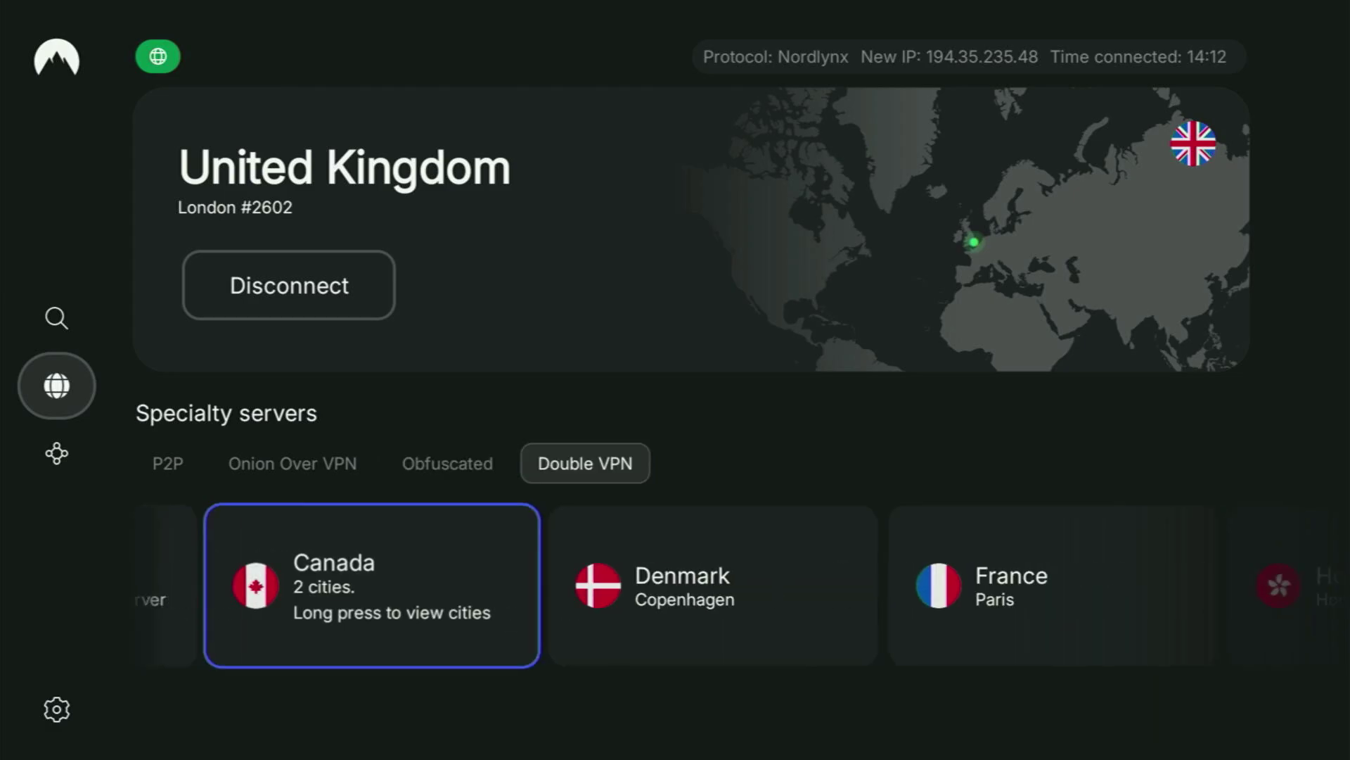
key(Up)
key(Up)
key(Up)
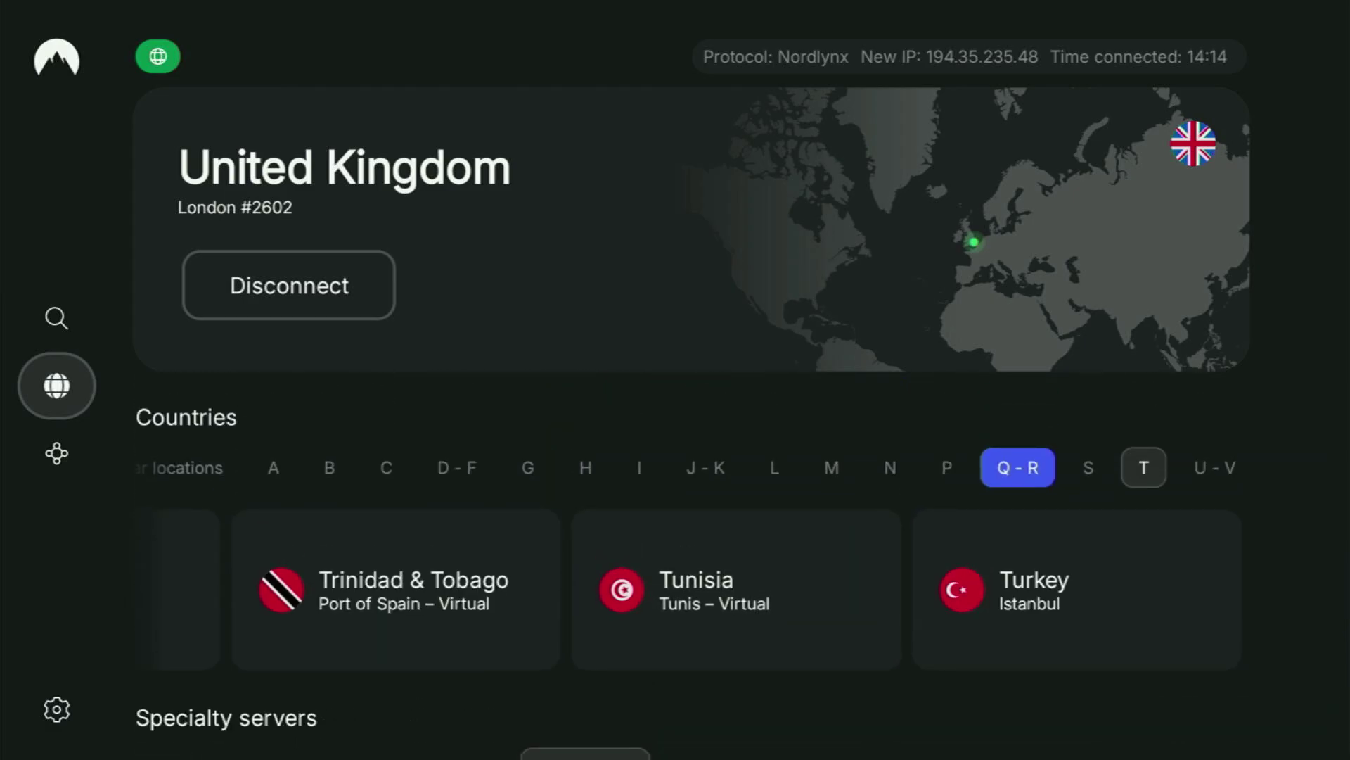
- Bring up the Q–R countries and move from Qatar to the Romania server
key(Down)
key(Left)
key(Right)
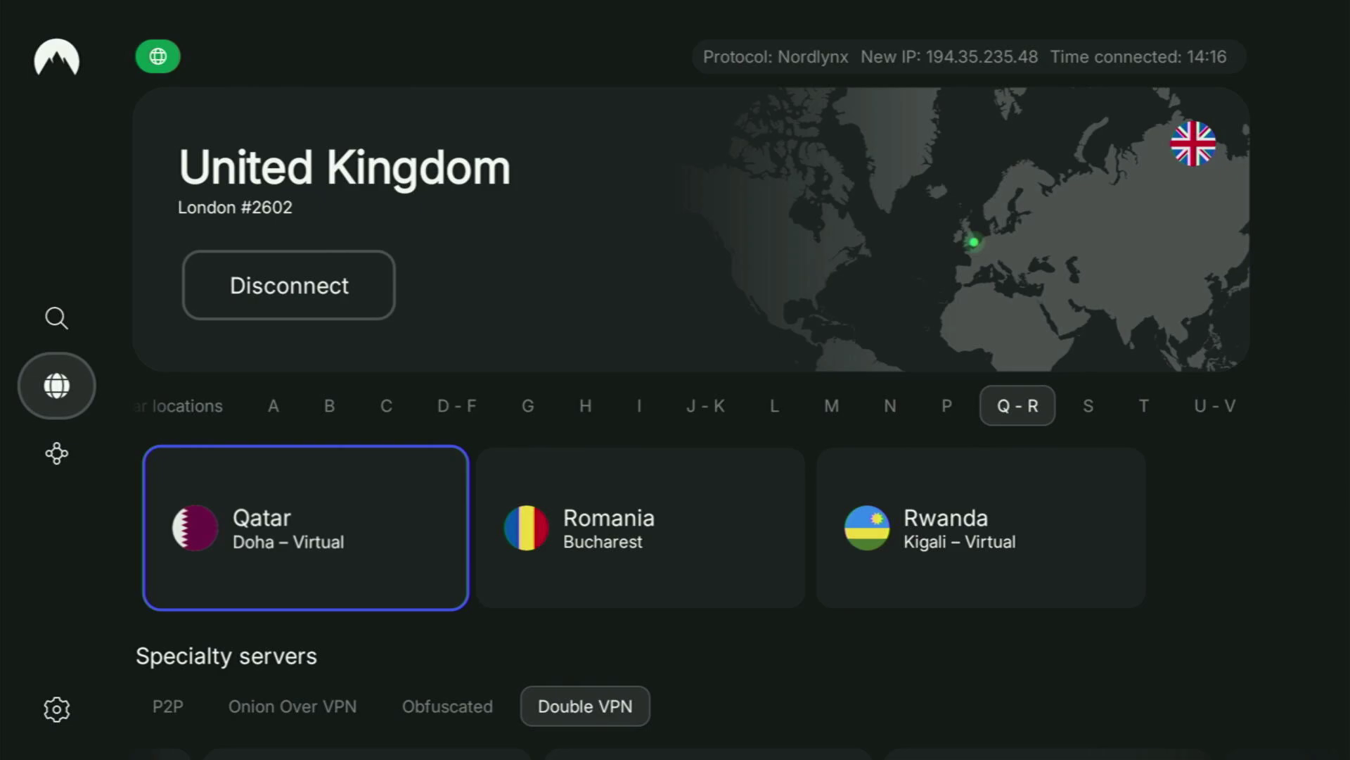
key(Right)
- Connect to Romania, Bucharest, then move along the alphabet bar through M, H and C to A
key(Return)
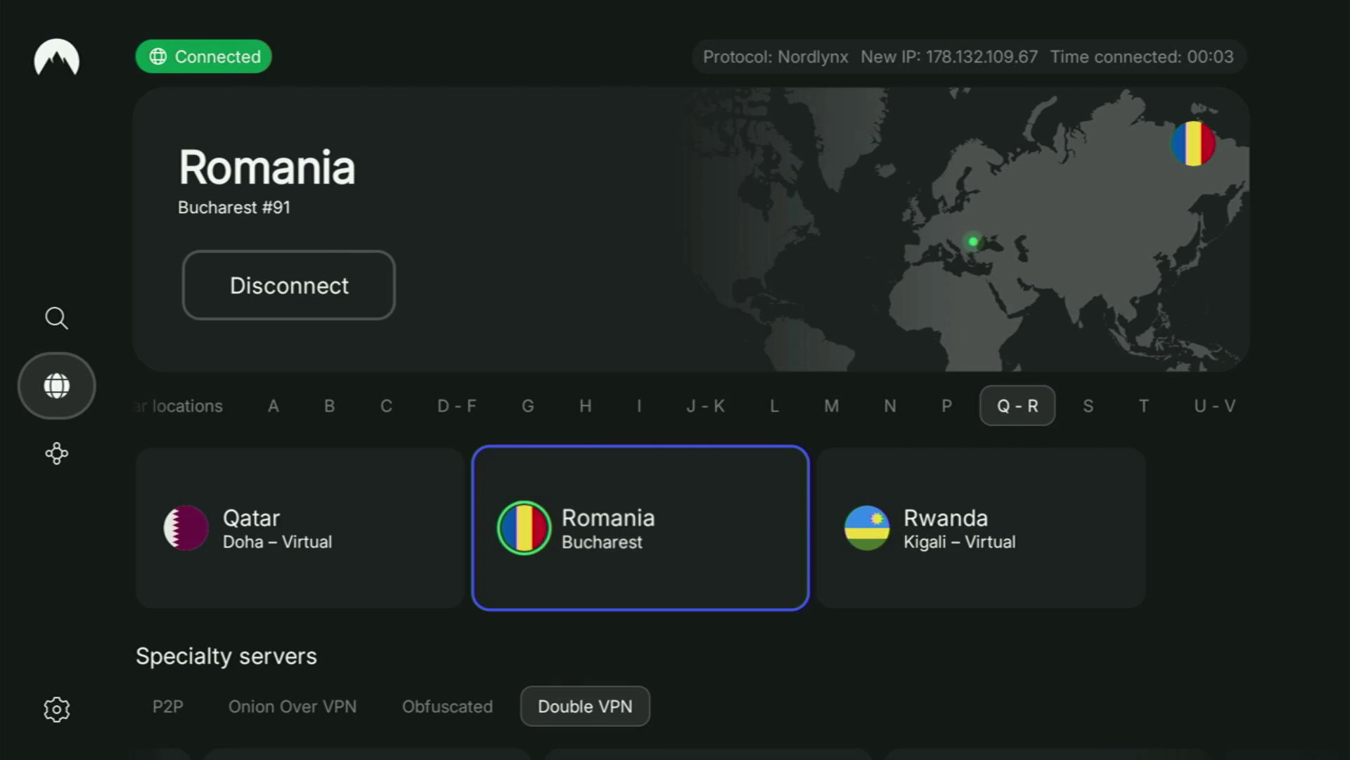
key(Up)
key(Left)
key(Left)
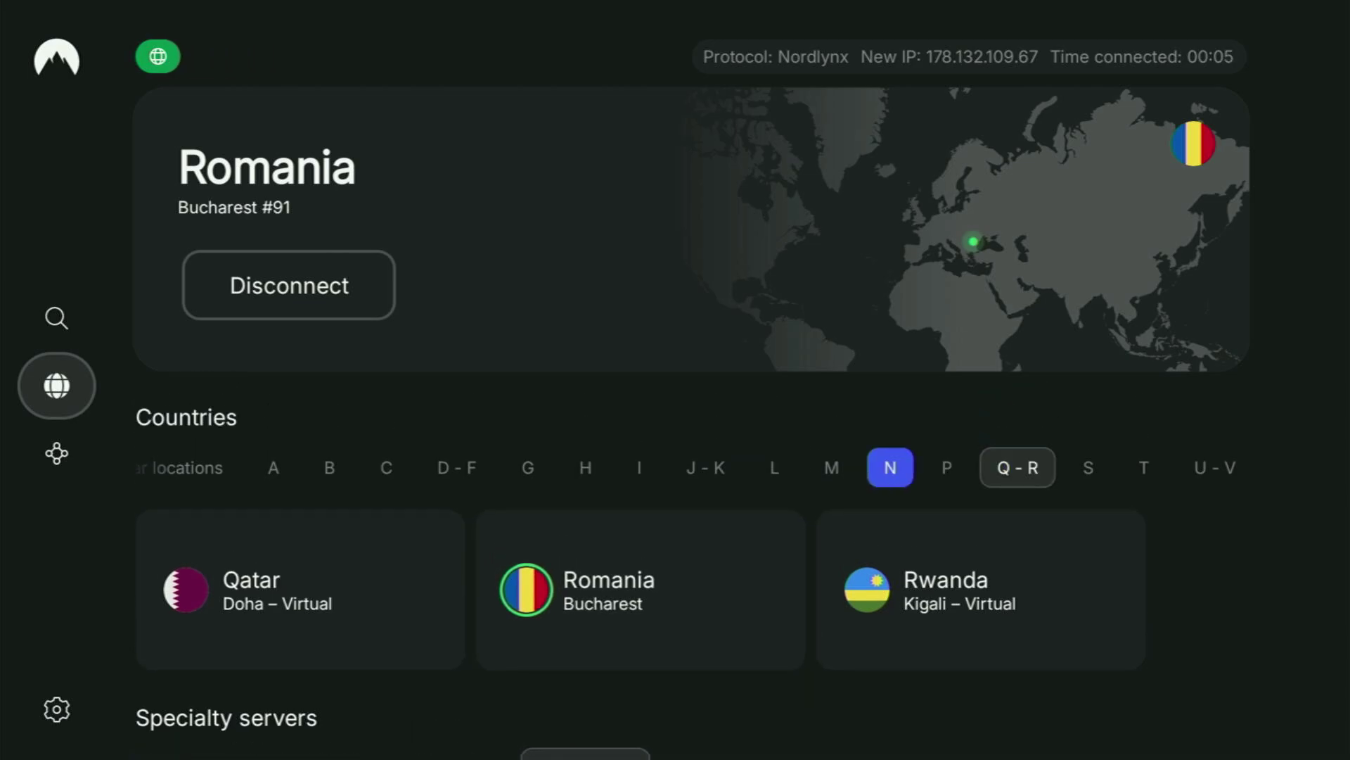
key(Left)
key(Left)
key(Left)
key(Left)
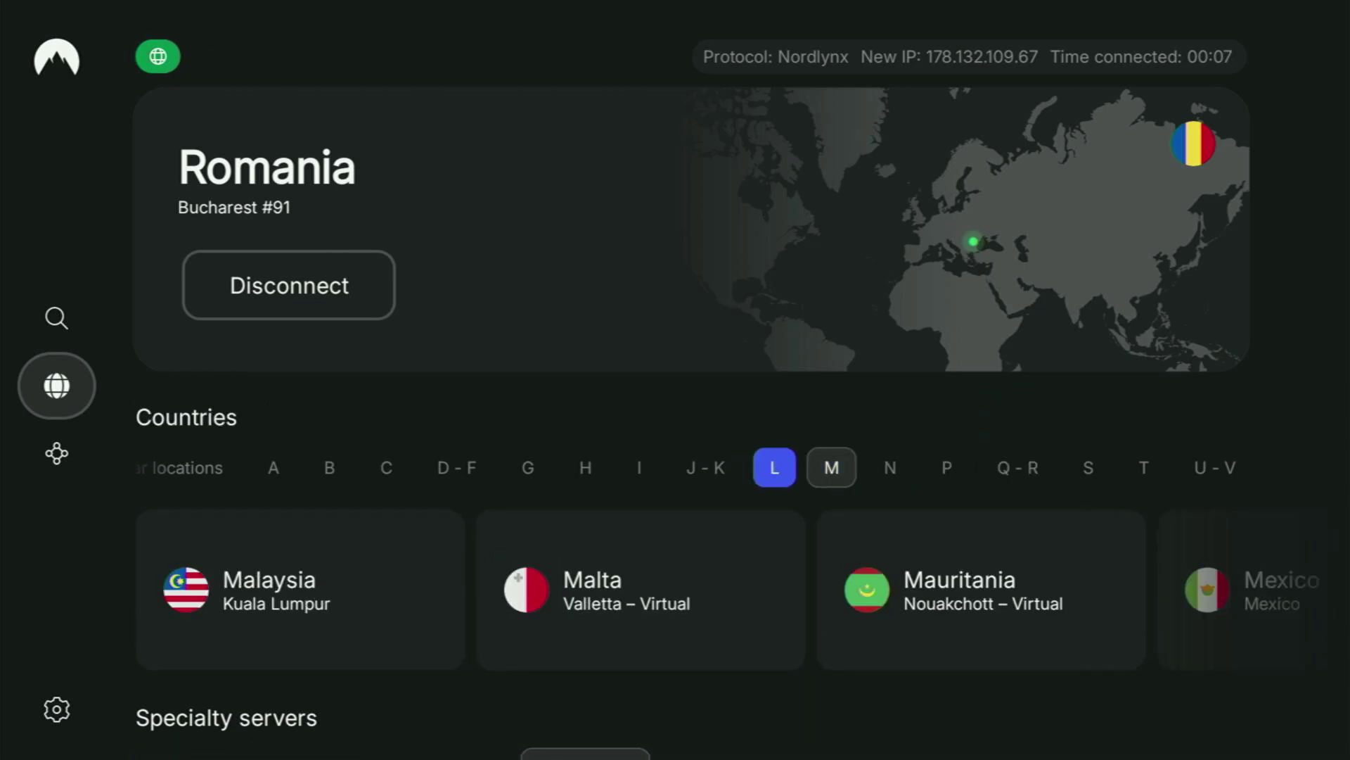
key(Left)
key(Left)
key(Left)
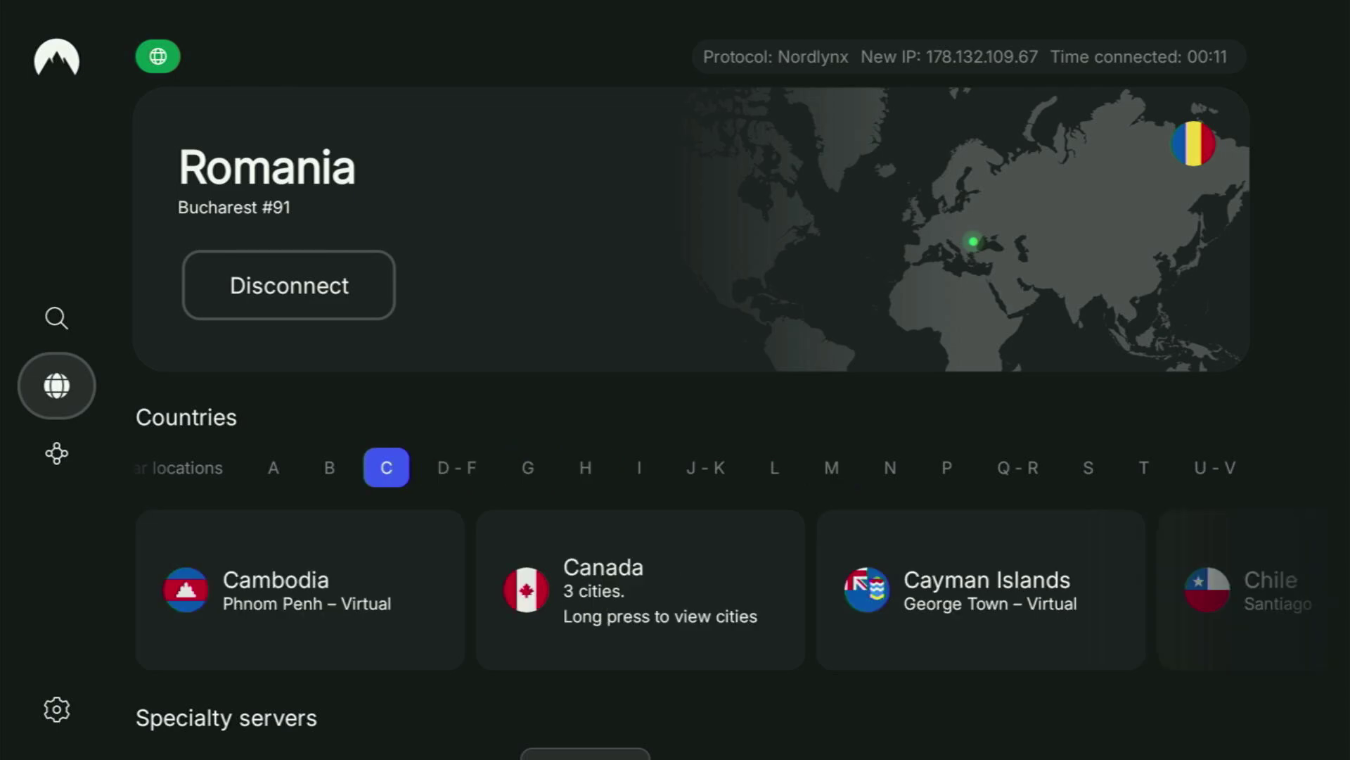
key(Left)
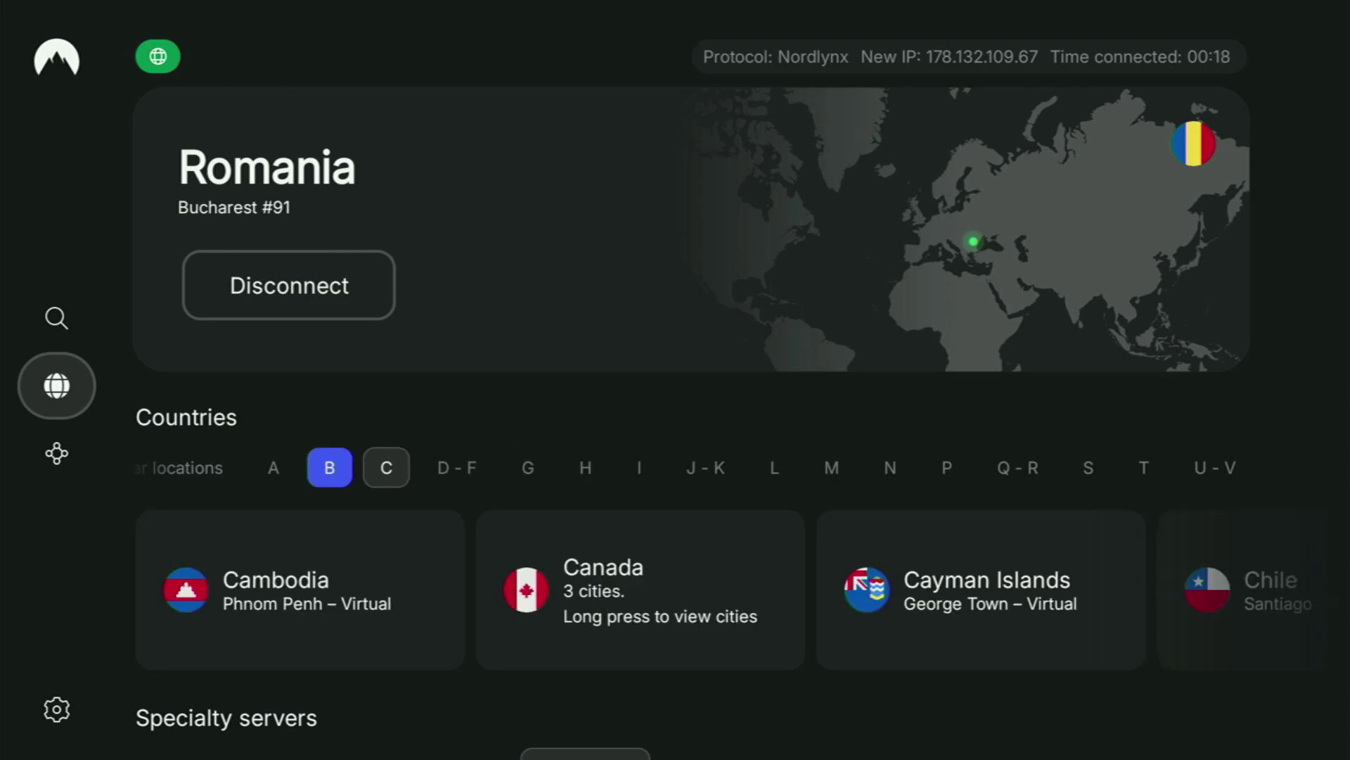
key(Left)
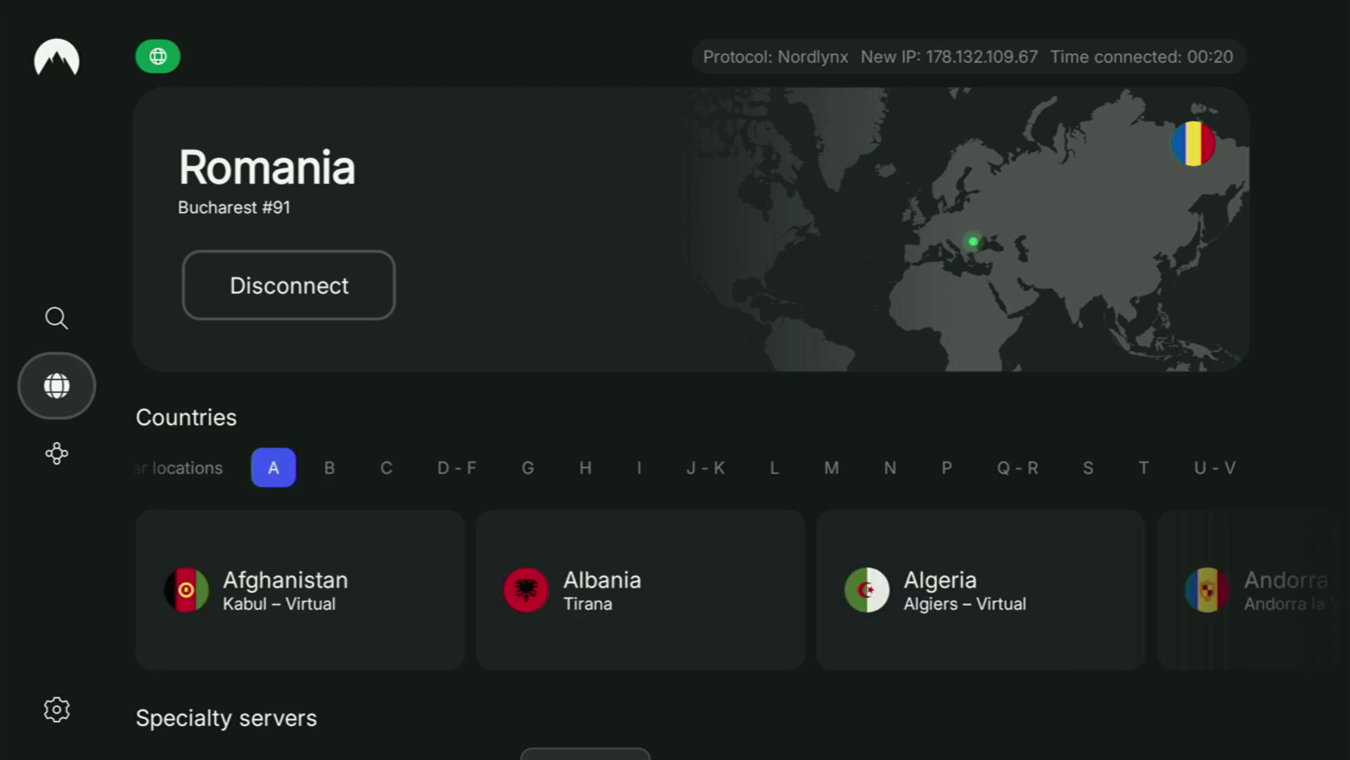
- Browse the A countries through Armenia, Australia, Austria and Azerbaijan, then go to B
key(Down)
key(Right)
key(Right)
key(Right)
key(Right)
key(Right)
key(Right)
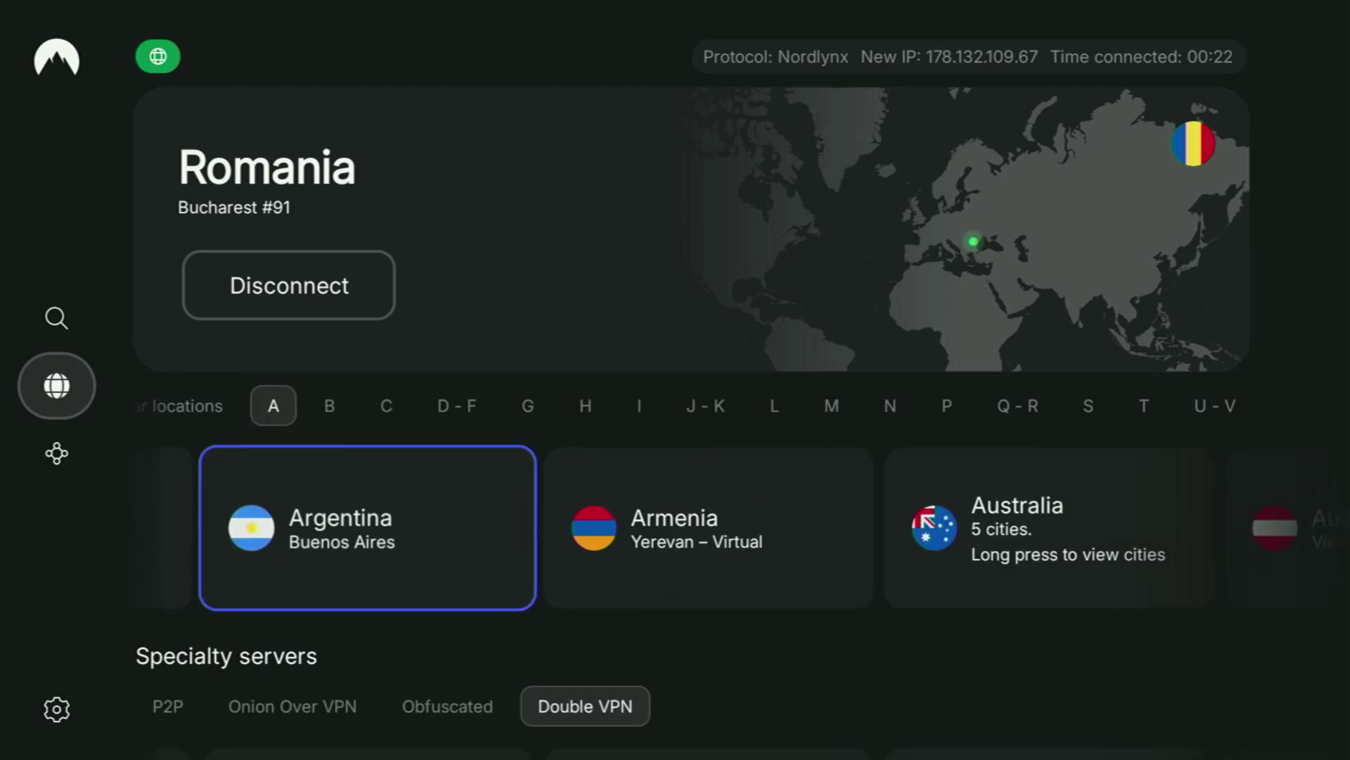
key(Right)
key(Right)
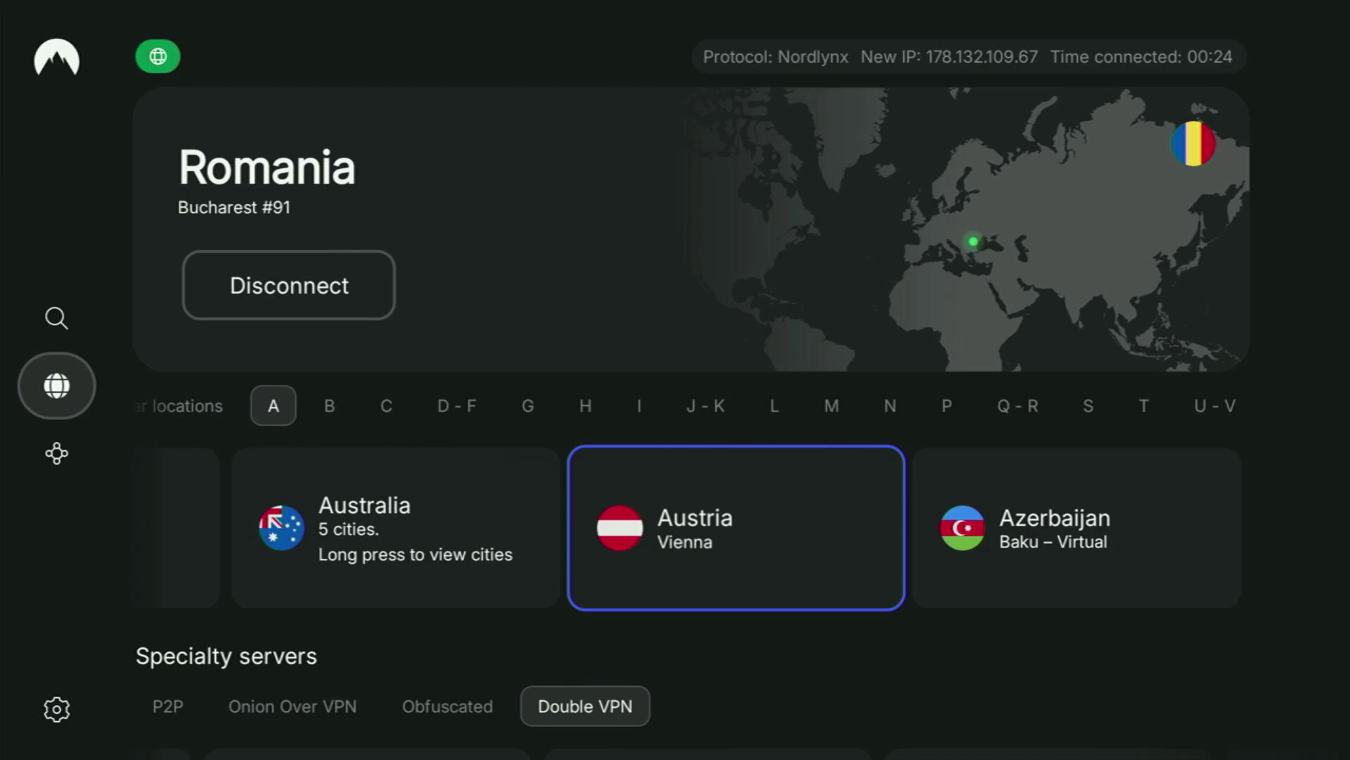
key(Right)
key(Up)
key(Right)
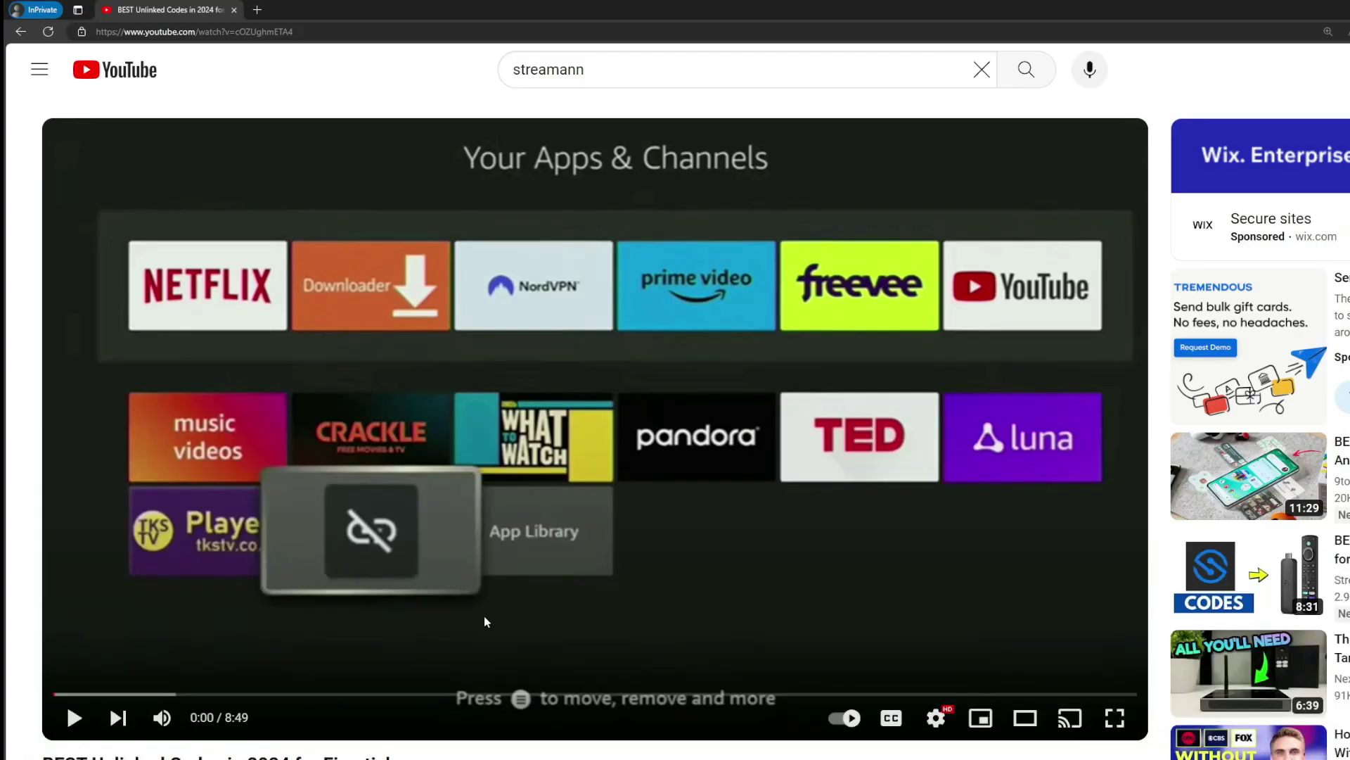
scroll(484, 622, down, 7)
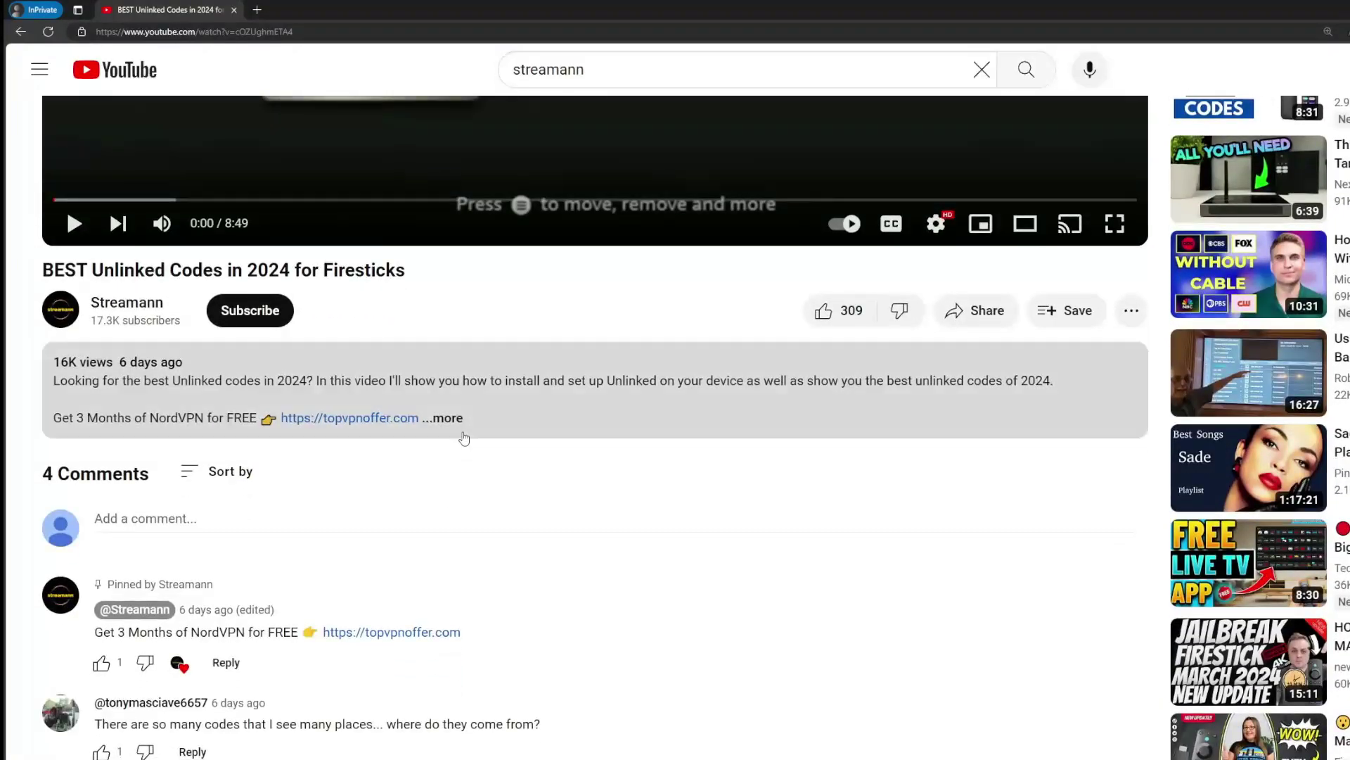
- Expand the description, open the pinned comment's topvpnoffer.com link and highlight the 3 months extra offer
click(443, 420)
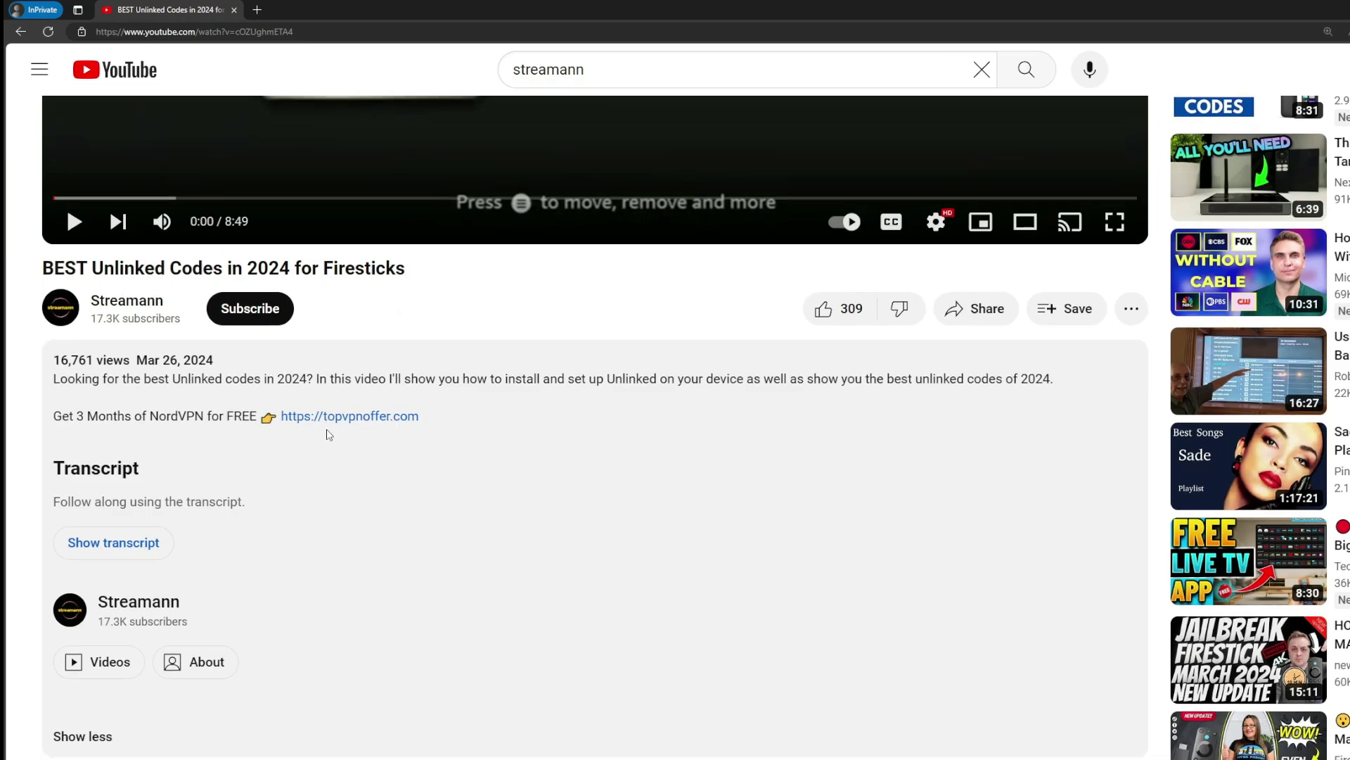
scroll(352, 513, down, 5)
drag(487, 578, 356, 563)
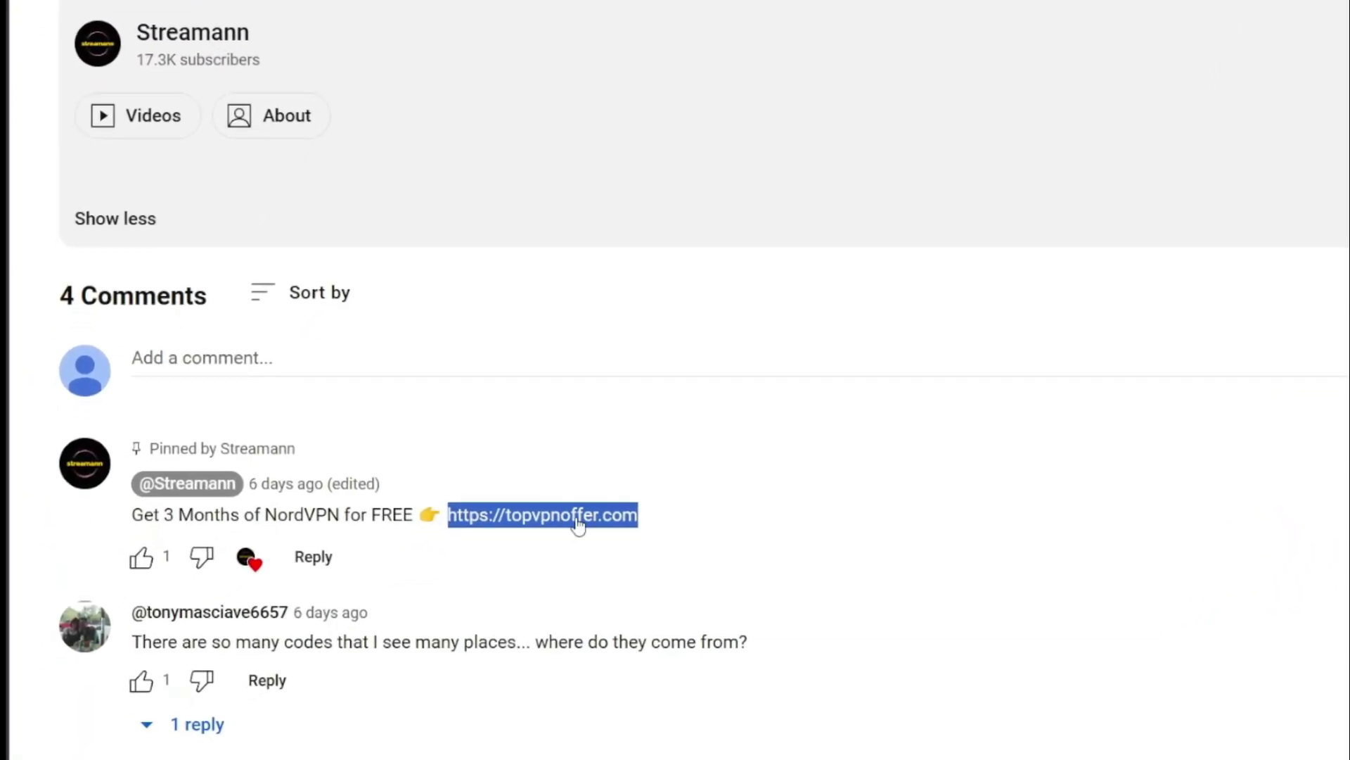
click(578, 524)
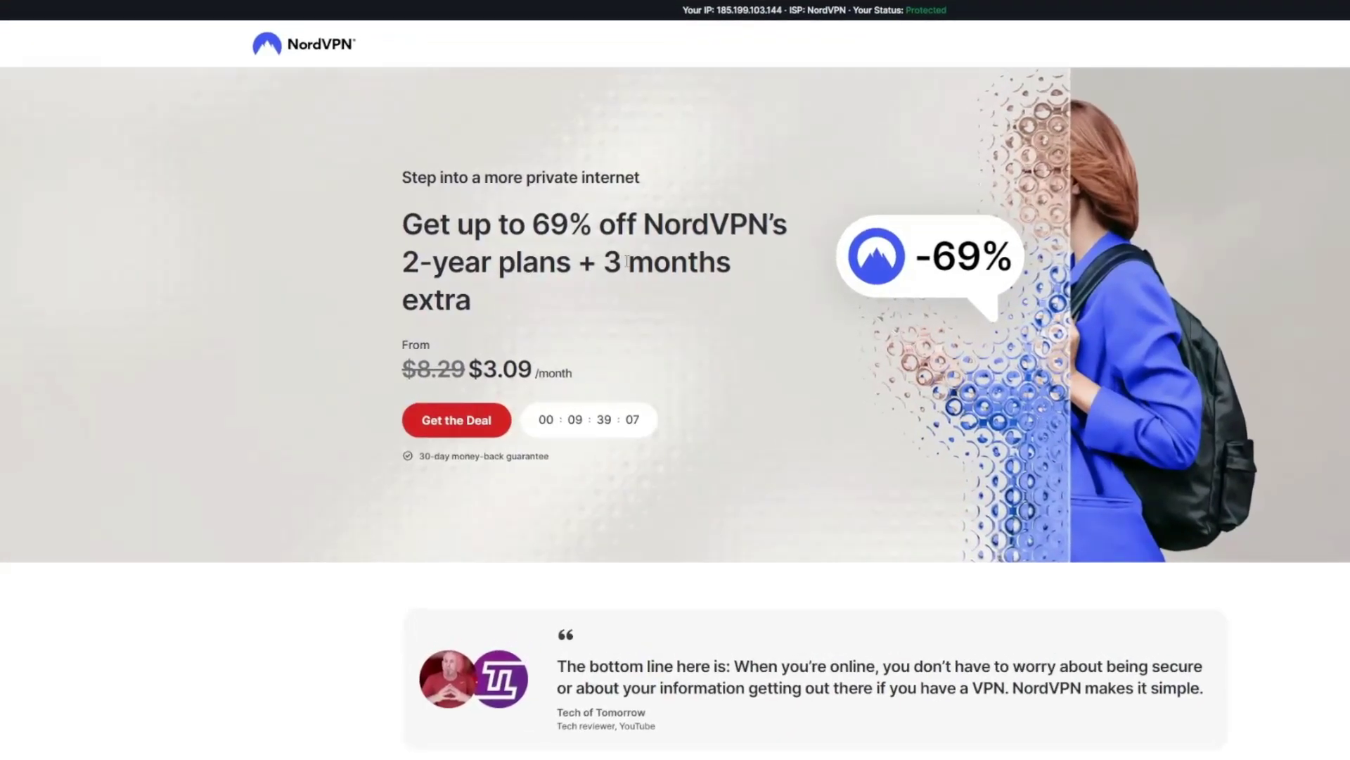
drag(603, 265, 749, 285)
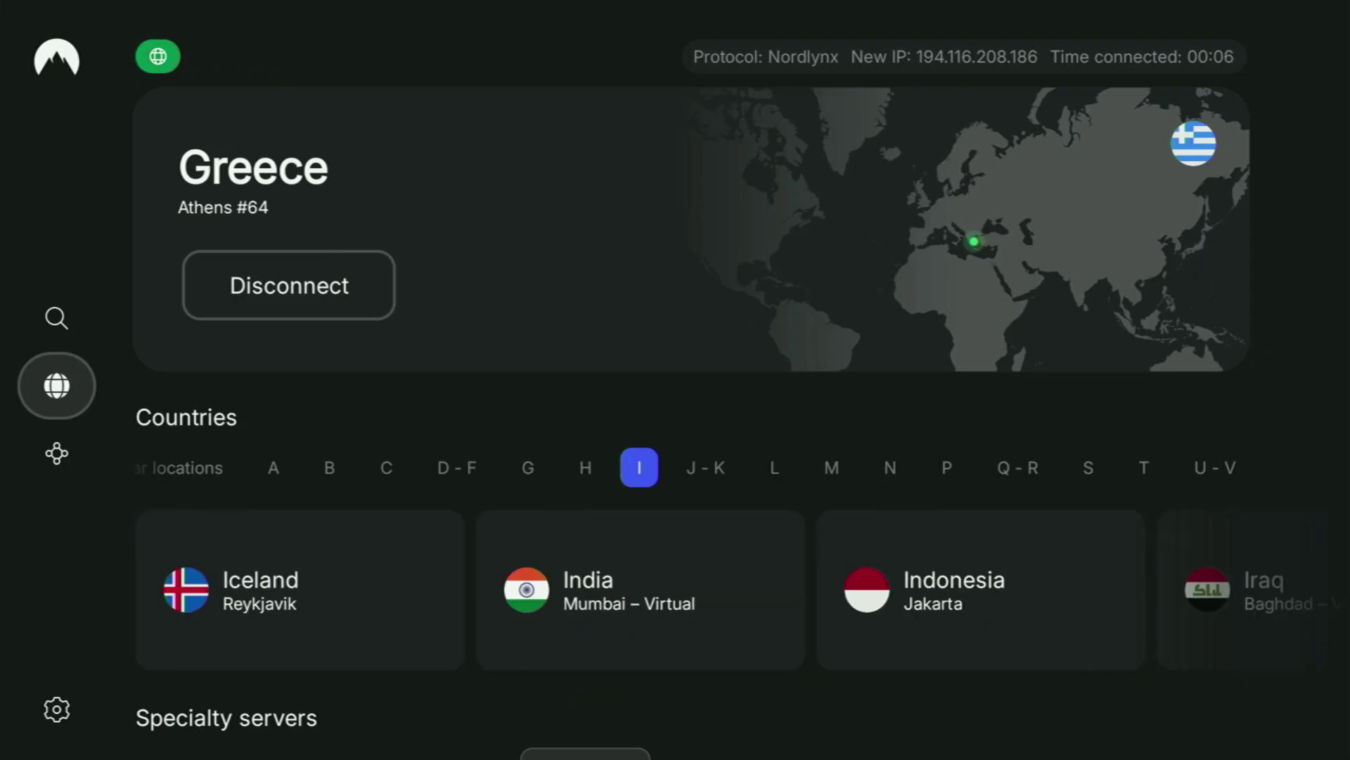
- Jump along the alphabet bar to the M and P countries, then return to Fire TV Home
key(Right)
key(Right)
key(Right)
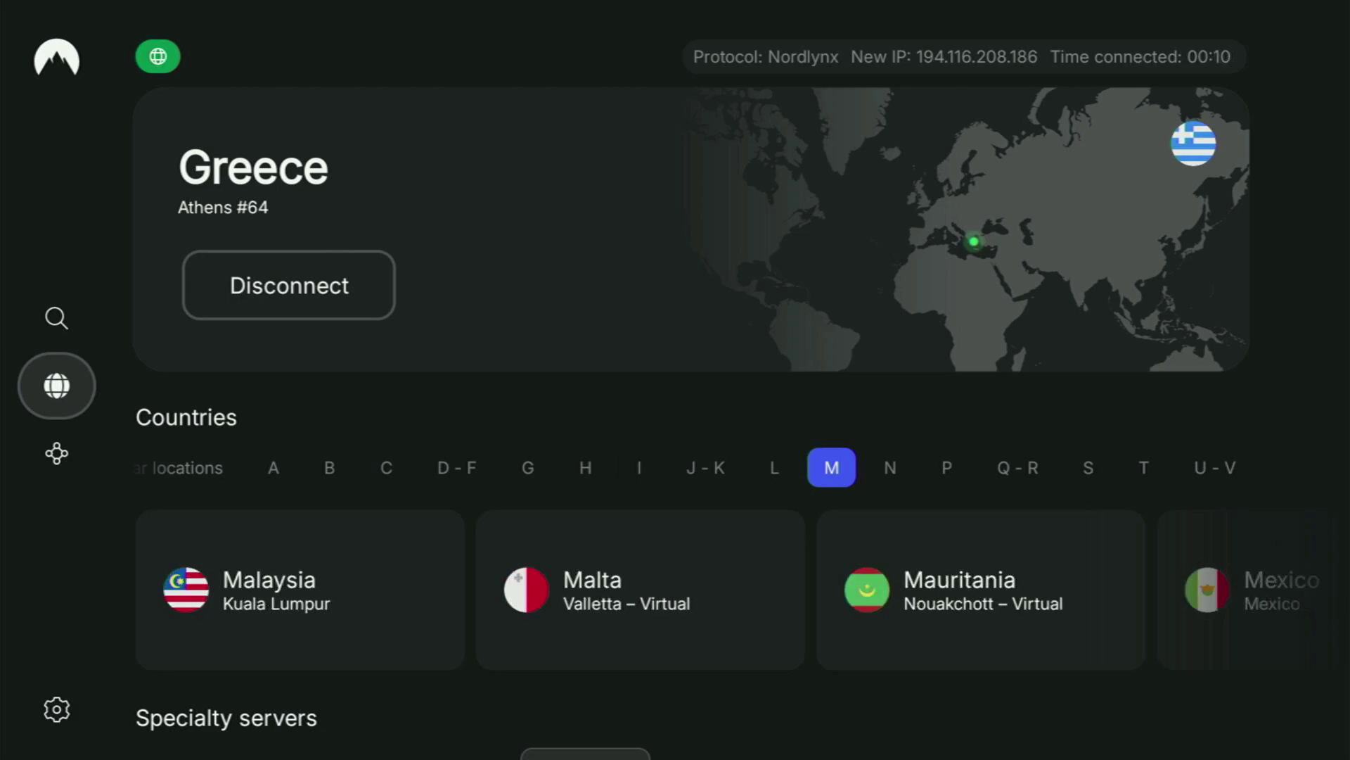
key(Right)
key(Right)
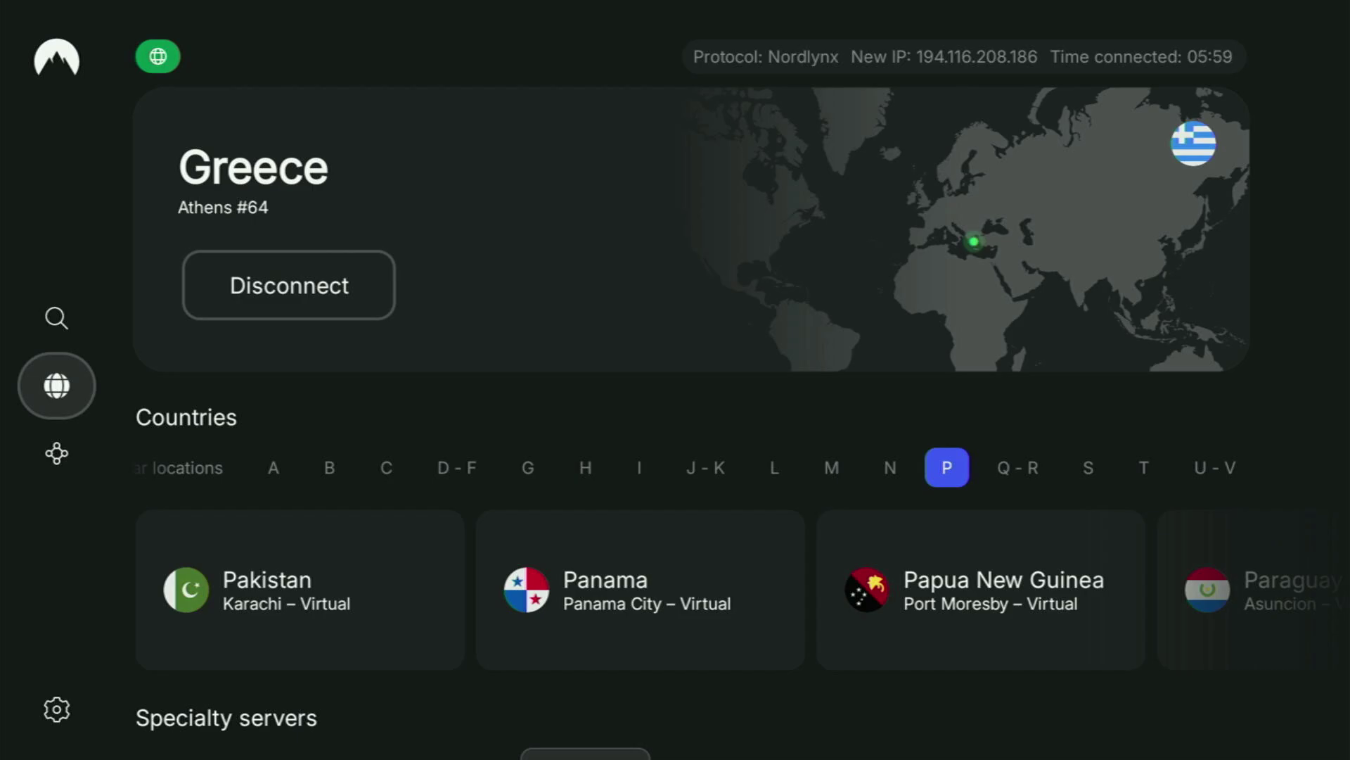
key(Home)
- Open Your Apps & Channels and launch Downloader
key(Right)
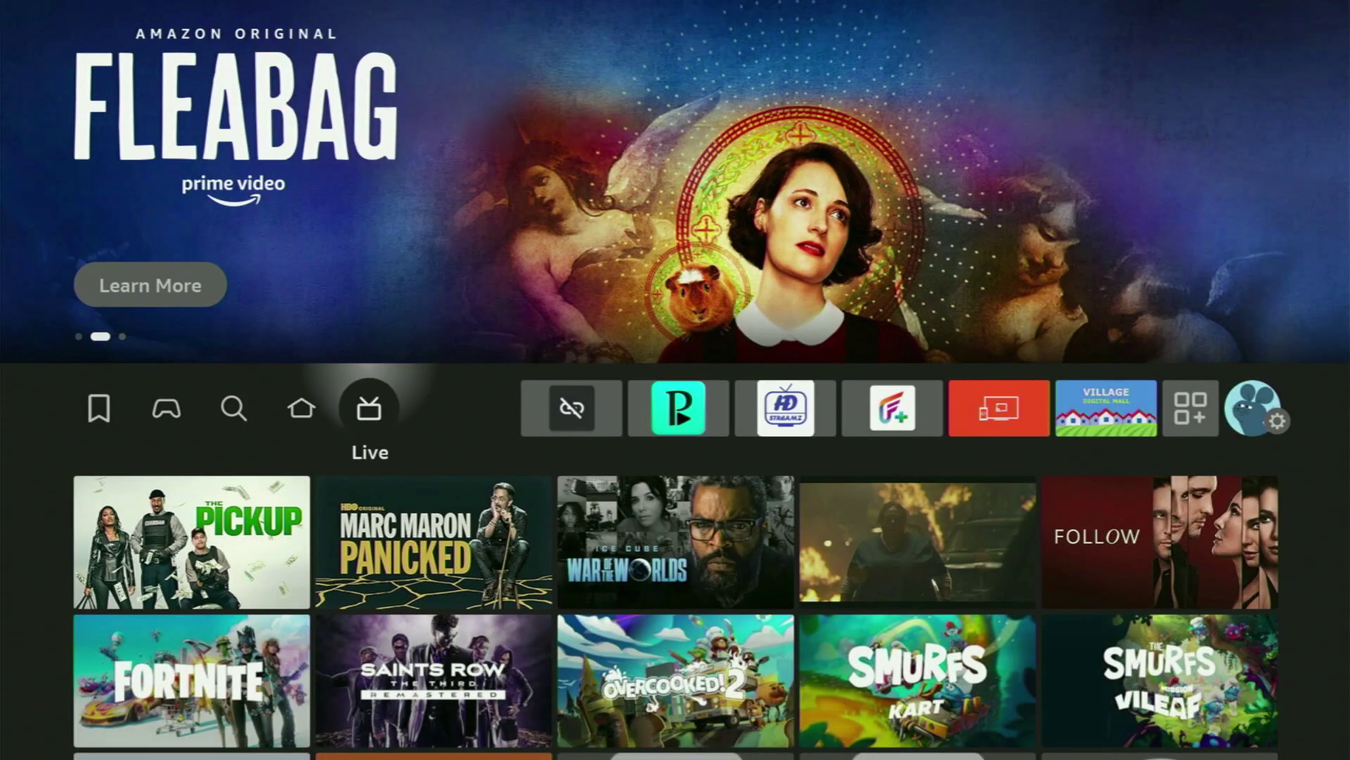
key(Right)
key(Right)
key(Right)
key(Right)
key(Right)
key(Right)
key(Right)
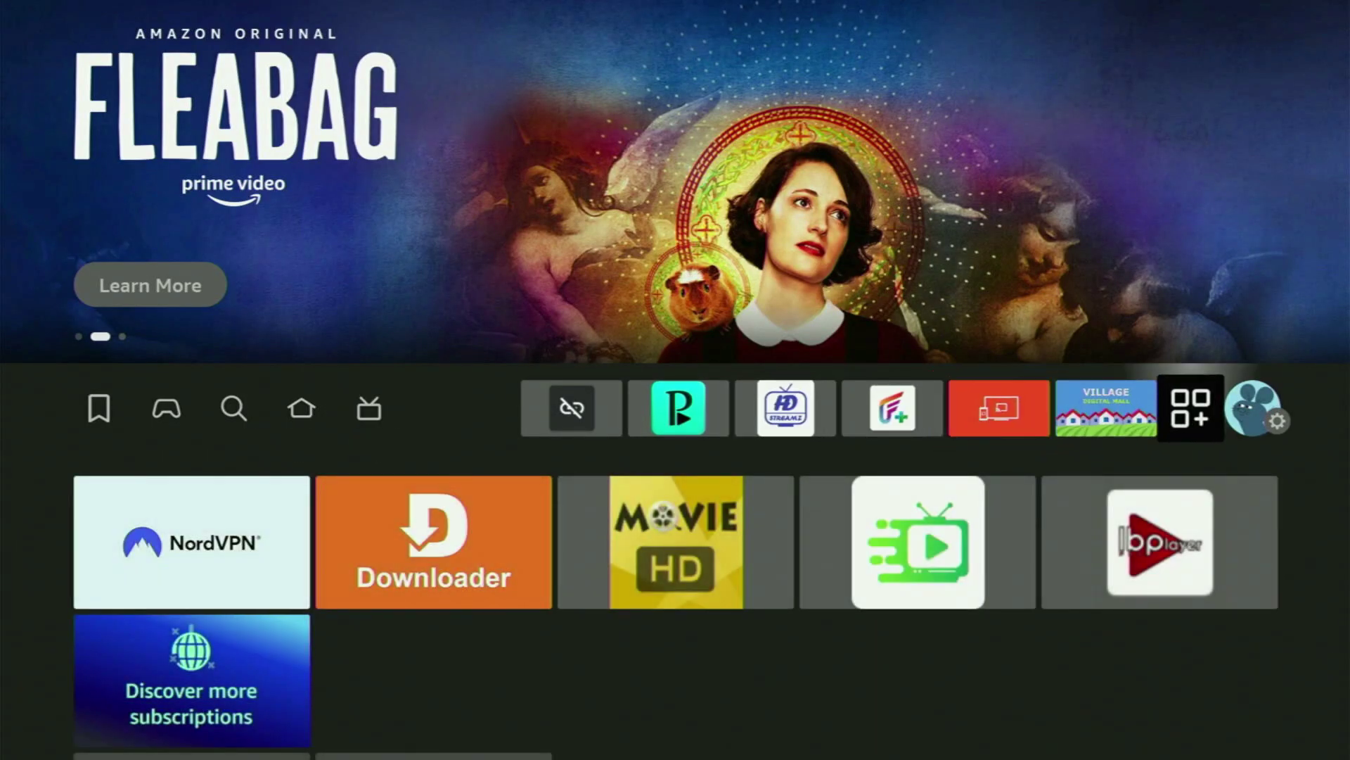
key(Return)
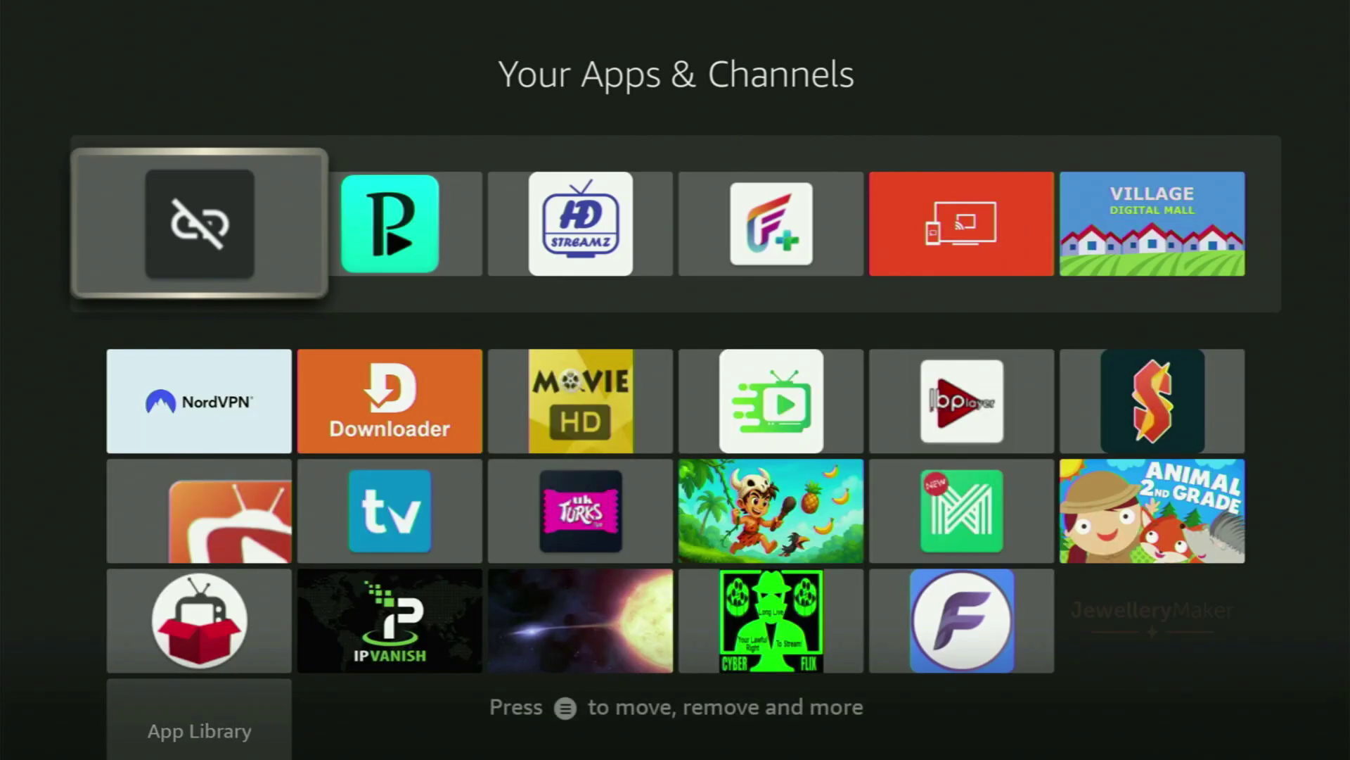
key(Right)
key(Up)
key(Return)
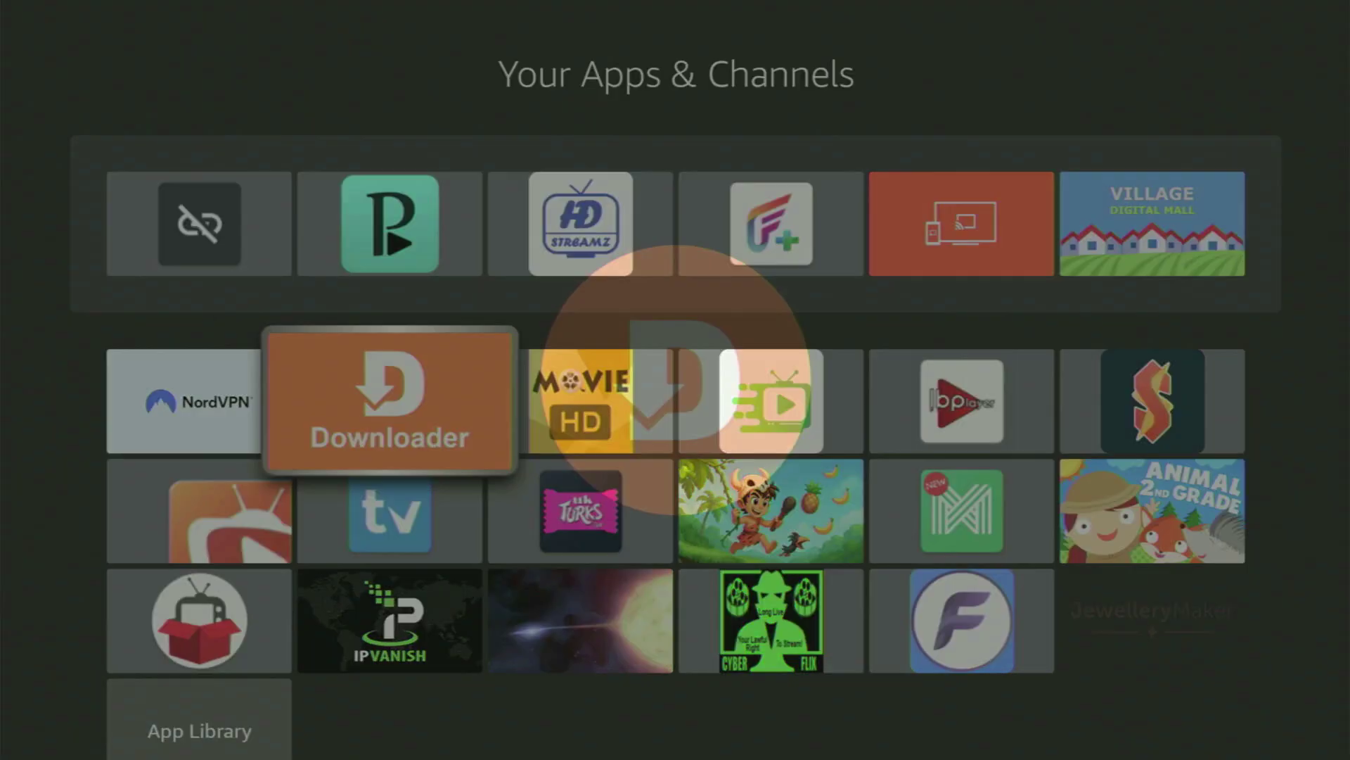
- Enter the short code 504524 in Downloader's URL box with the on-screen keyboard
key(Up)
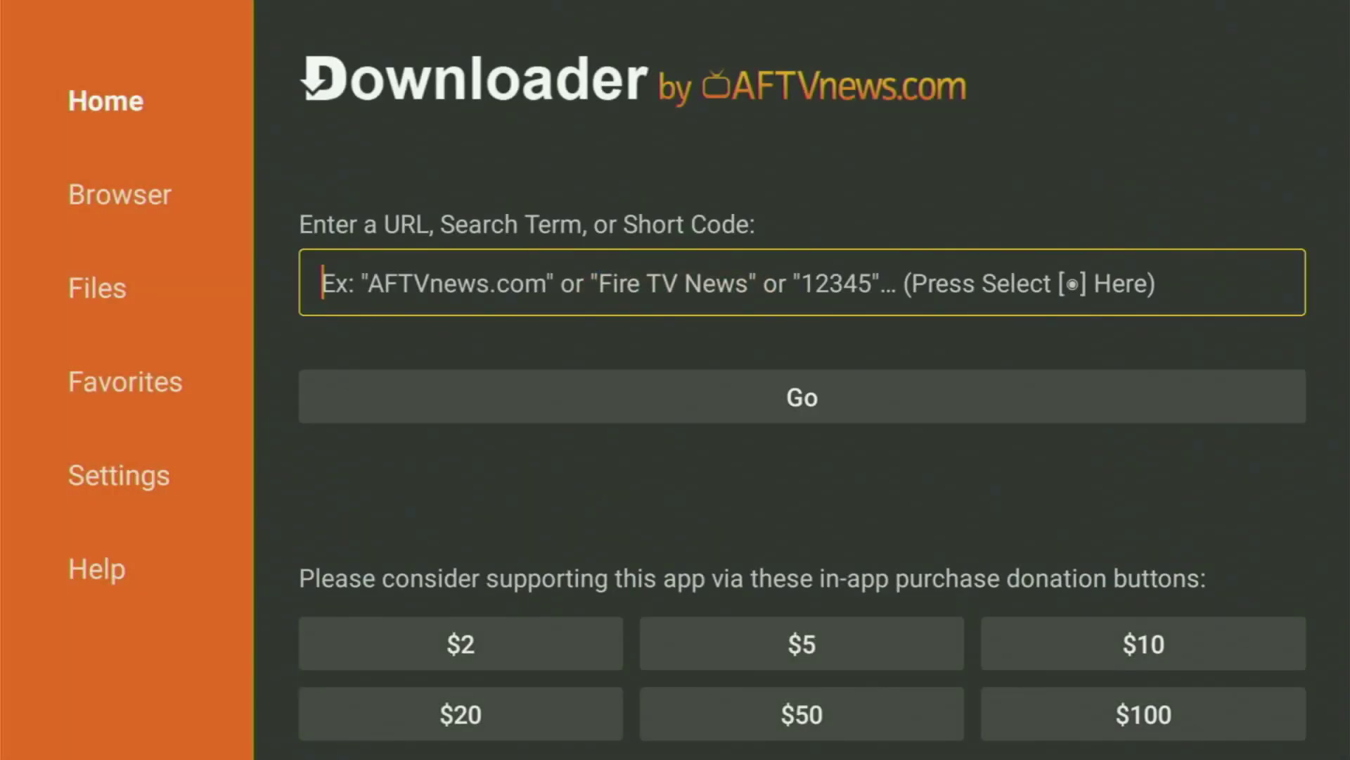
key(Left)
key(Down)
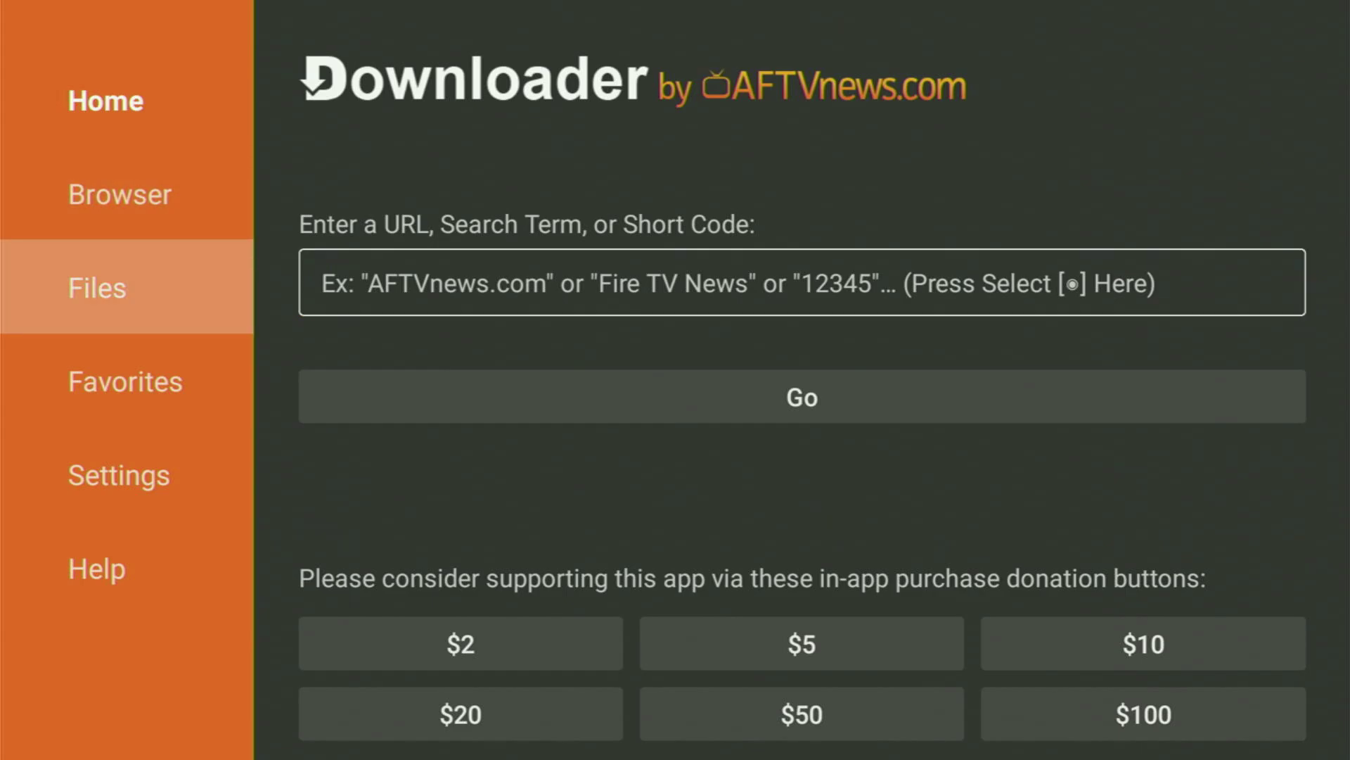
key(Right)
key(Return)
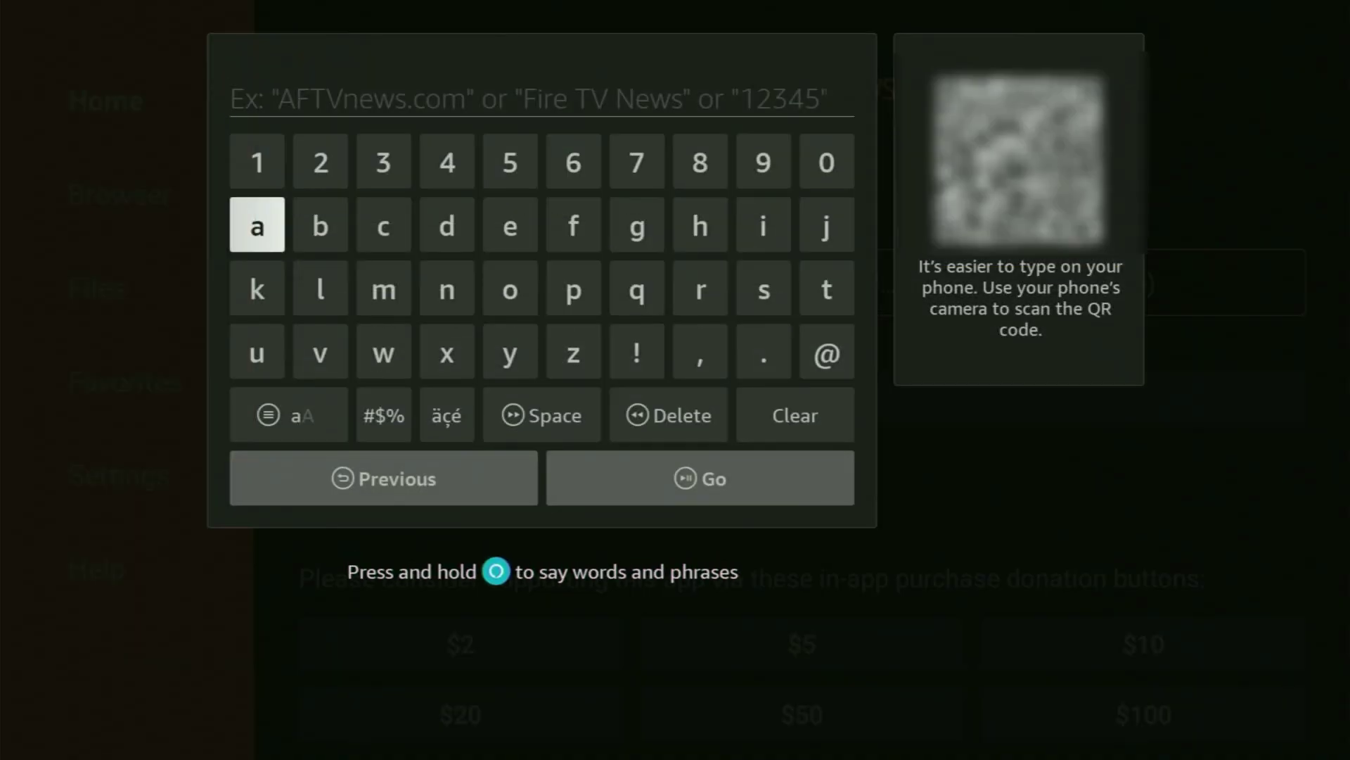
key(Up)
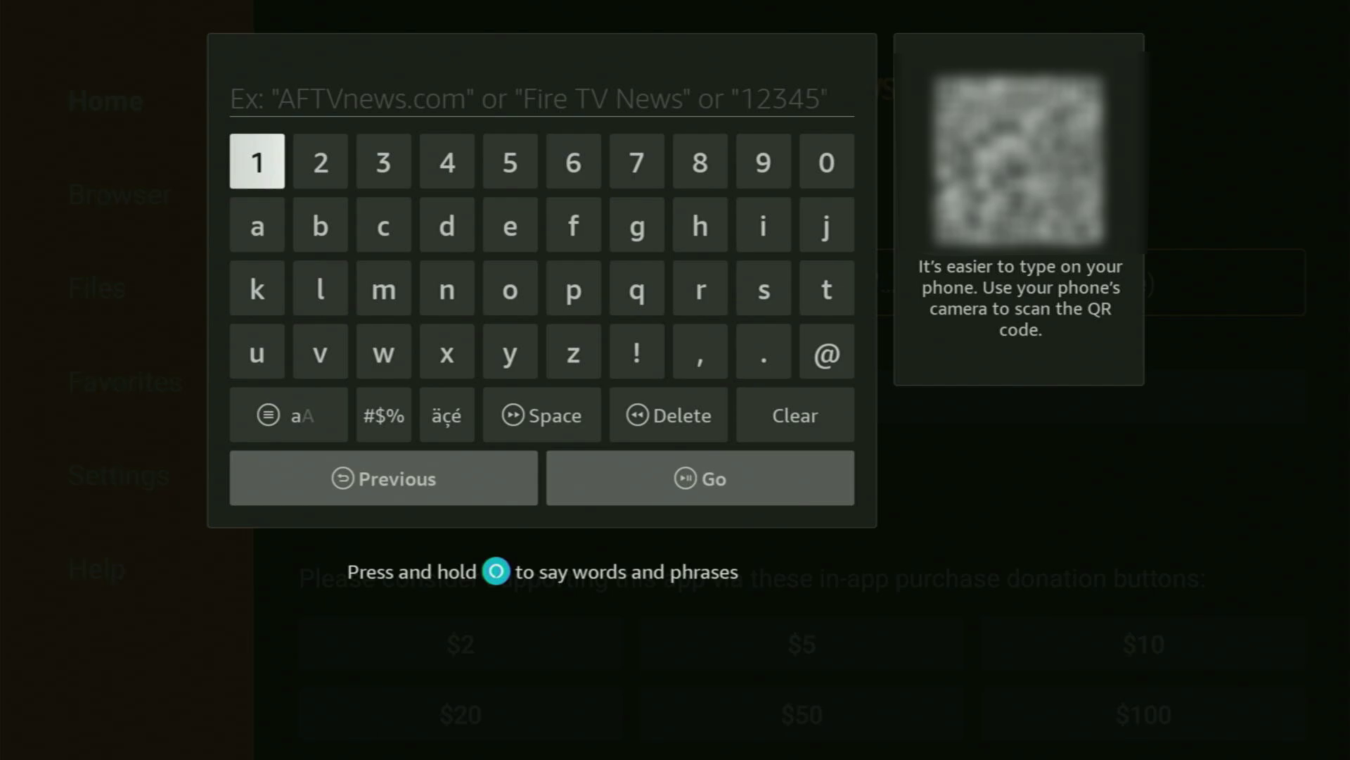
key(Right)
key(Right)
key(Right)
key(Right)
key(Return)
key(Right)
key(Right)
key(Right)
key(Right)
key(Right)
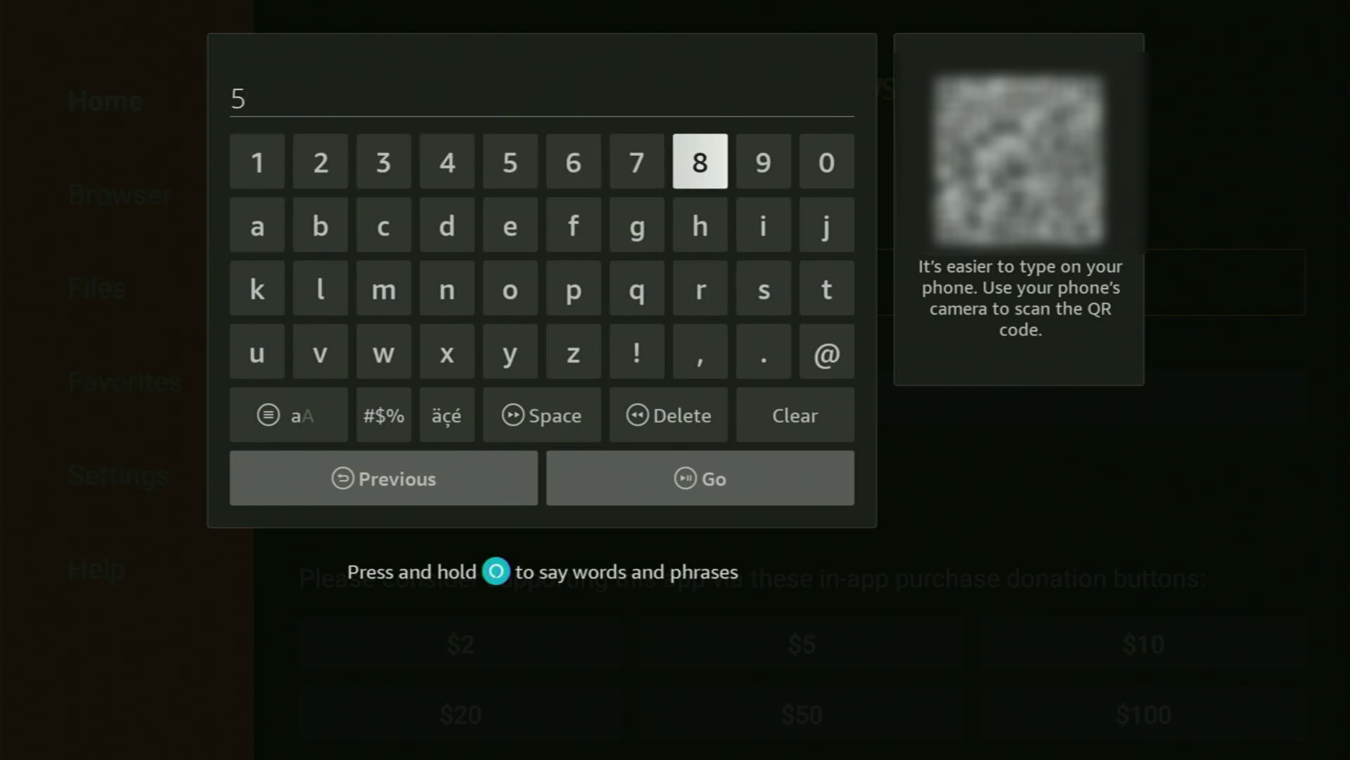
key(Return)
key(Right)
key(Right)
key(Right)
key(Right)
key(Return)
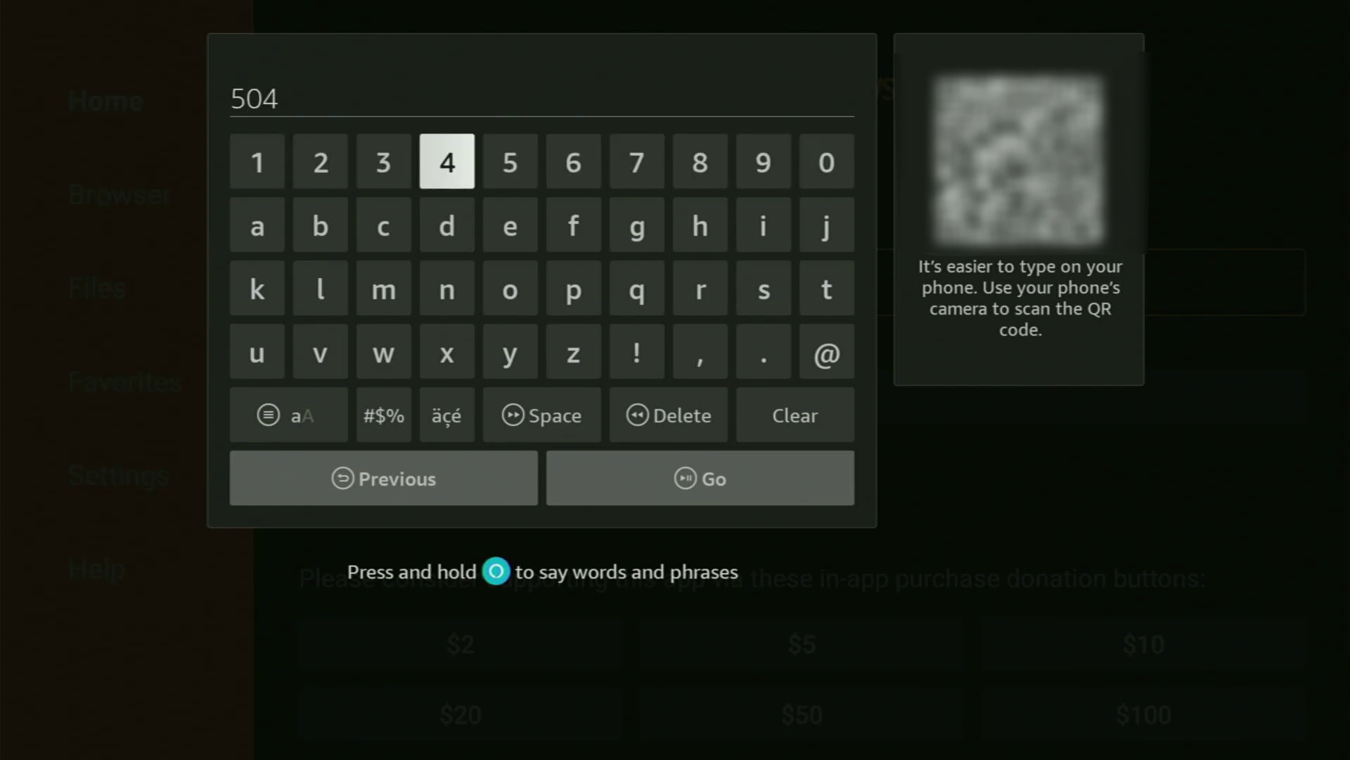
key(Right)
key(Right)
key(Left)
key(Return)
key(Left)
key(Left)
key(Left)
key(Return)
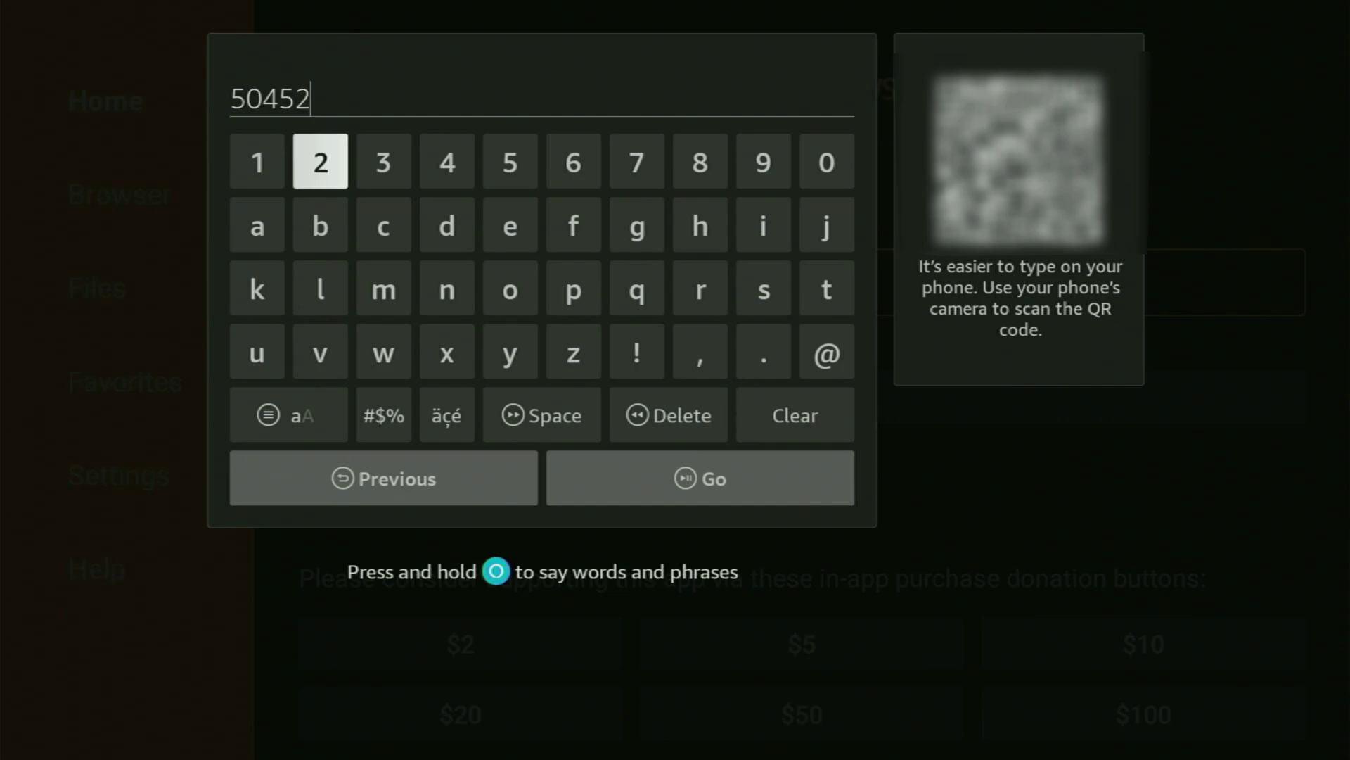
key(Right)
key(Right)
key(Return)
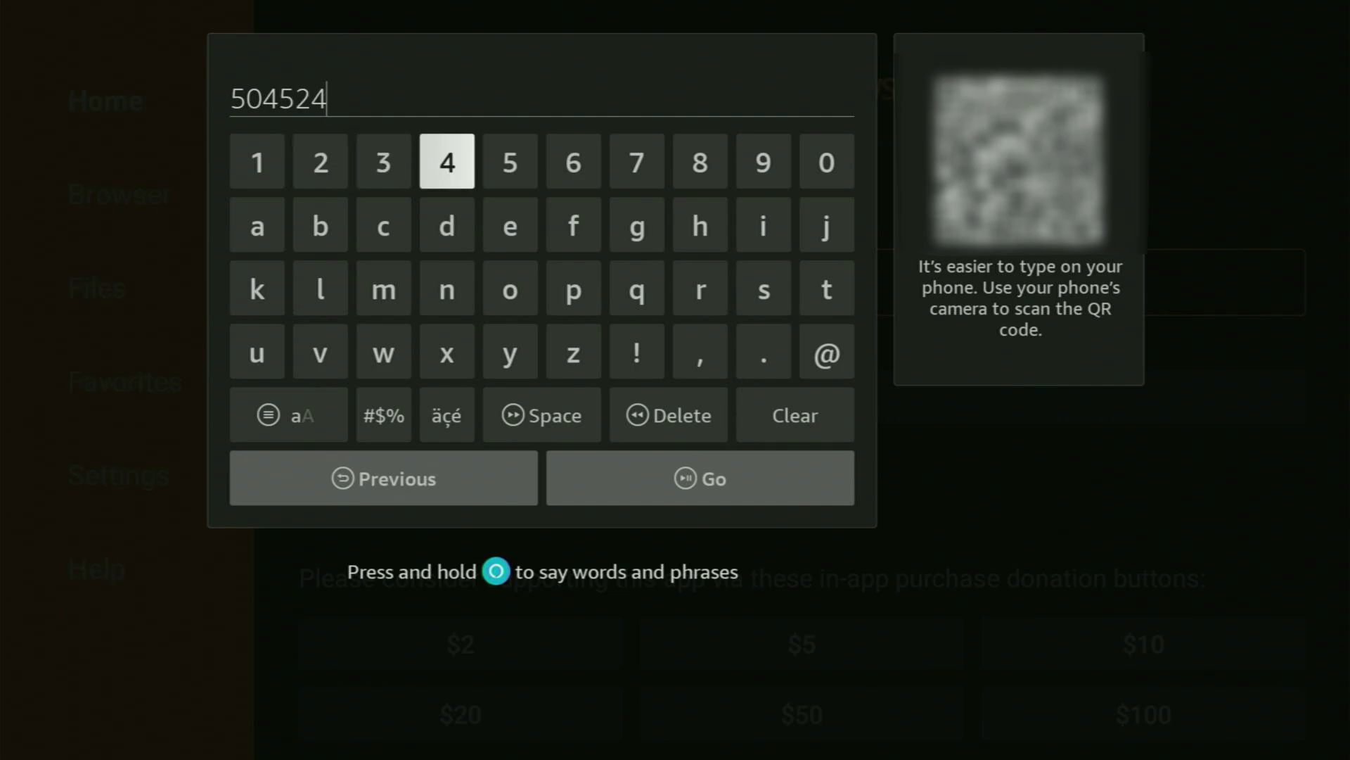
- Submit code 504524 with Go to load its livenettv.mn redirect page
key(Down)
key(Down)
key(Down)
key(Down)
key(Down)
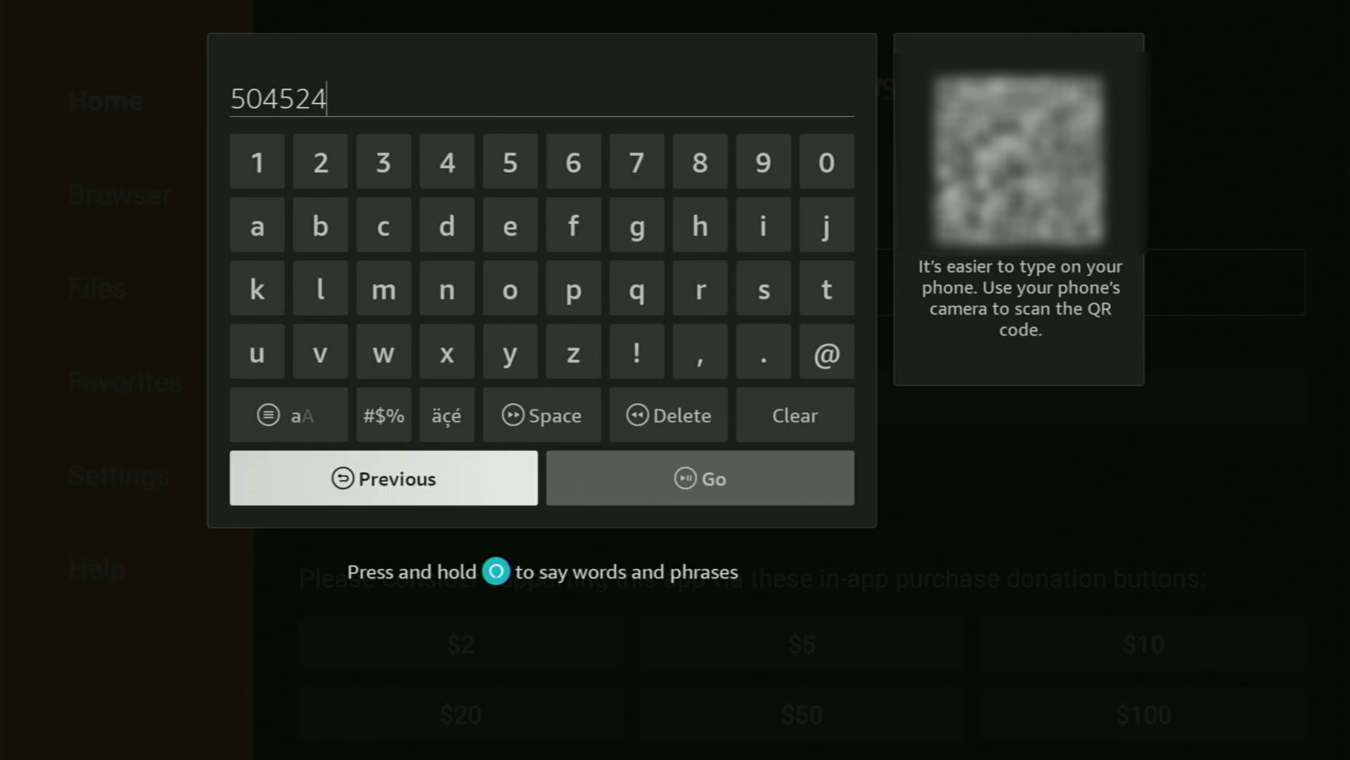
key(Right)
key(Return)
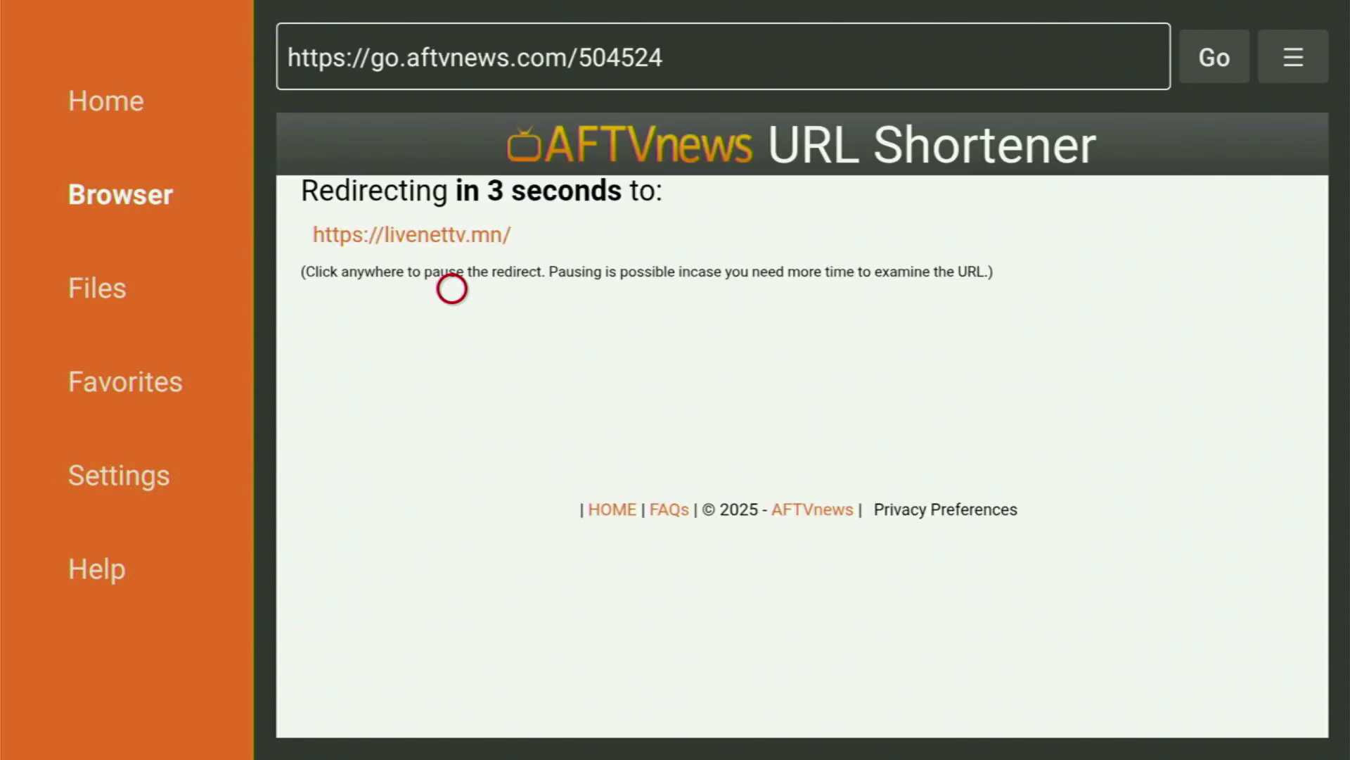
- Show the livenettv.mn page full screen and download the Amazon Fire TV build
key(Menu)
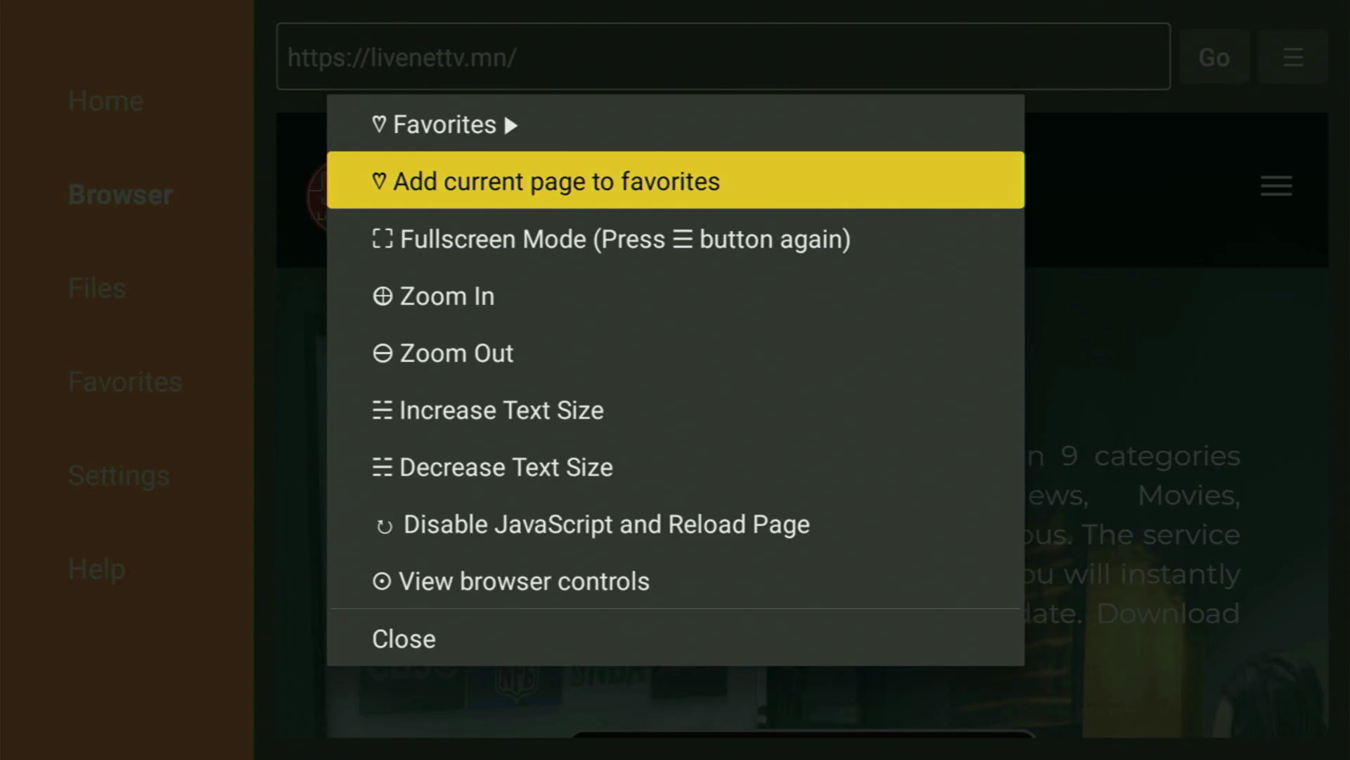
key(Down)
key(Return)
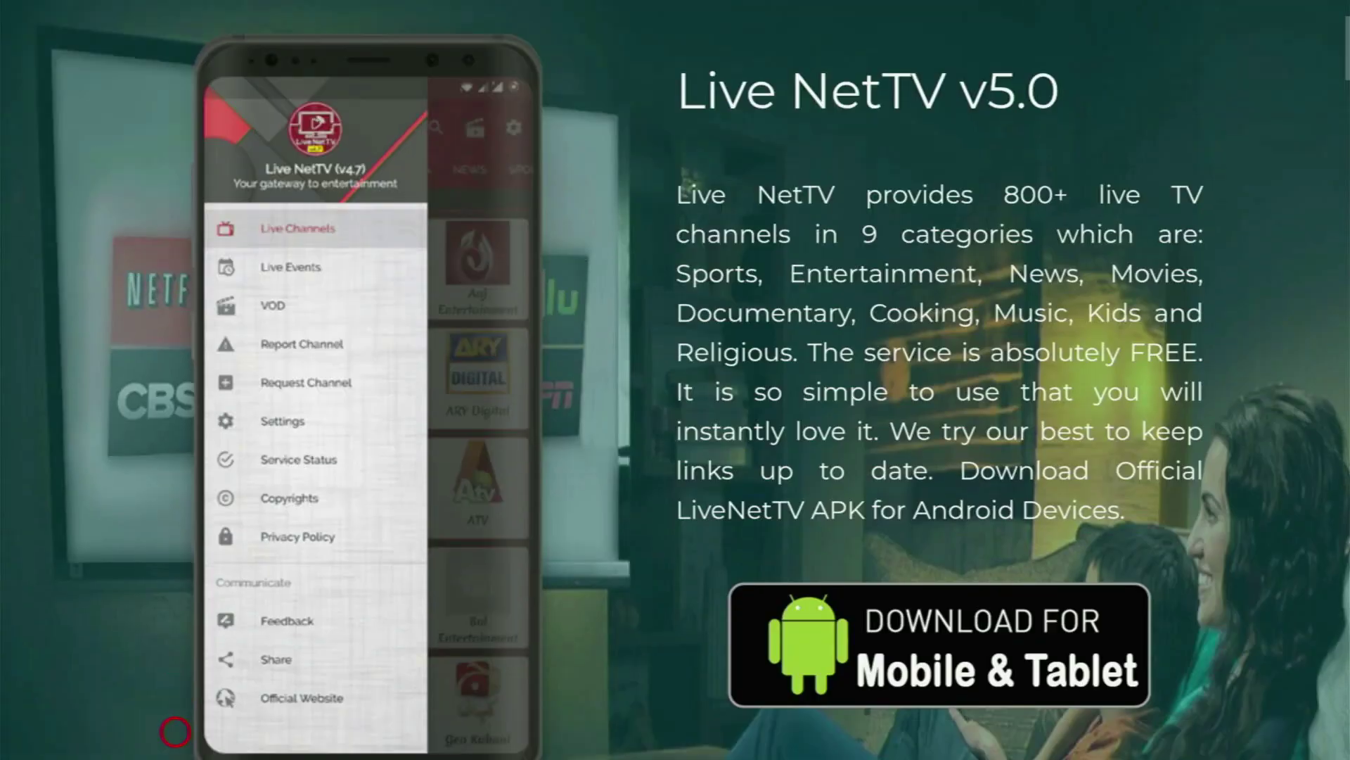
scroll(176, 682, down, 10)
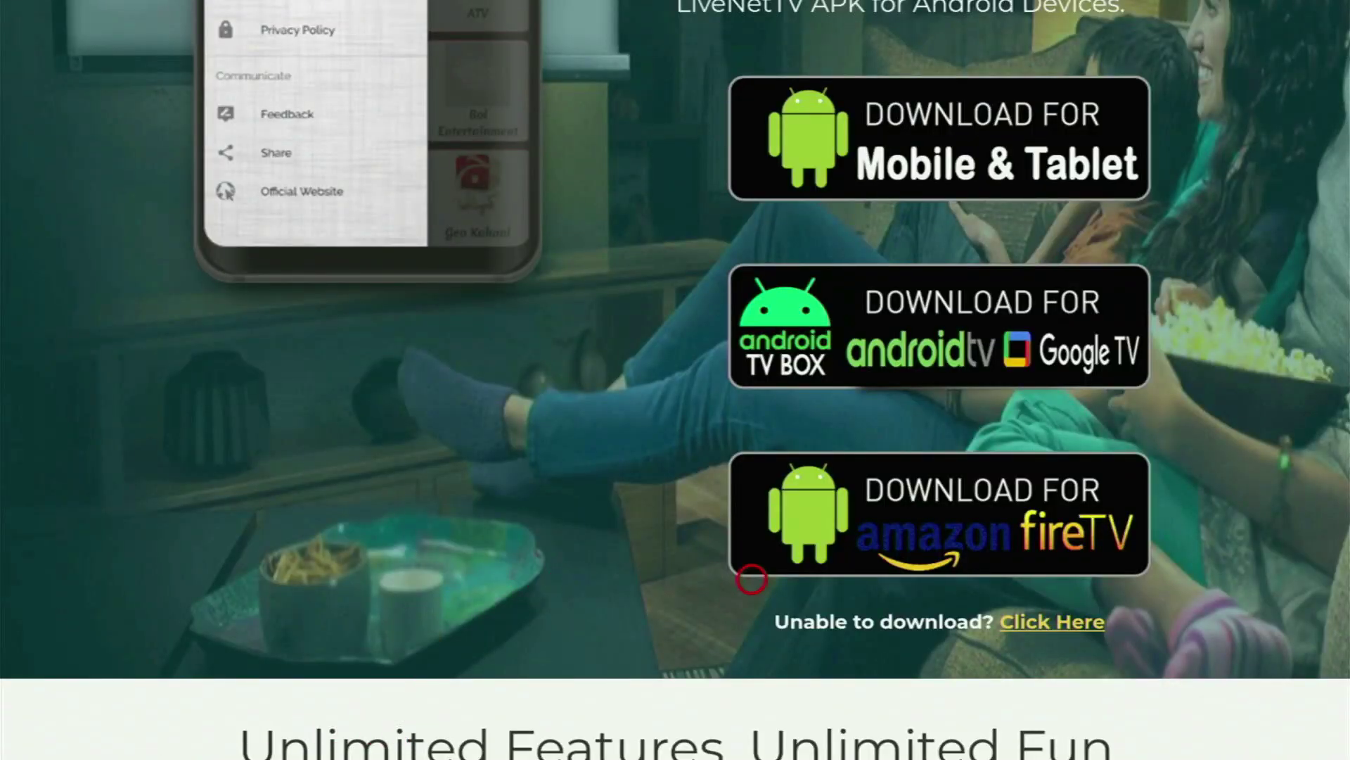
click(869, 543)
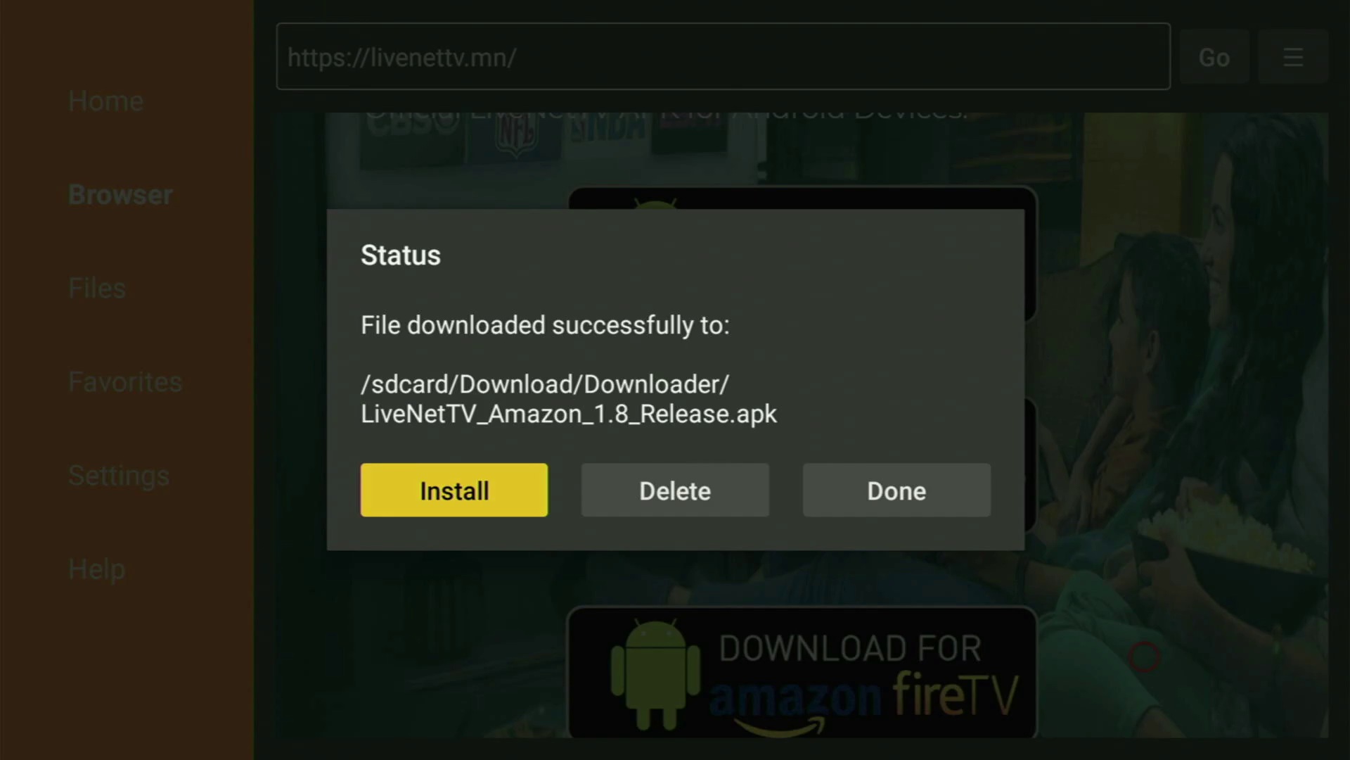
- Install Live NetTV from the downloaded APK and finish without opening it
key(Return)
key(Right)
key(Return)
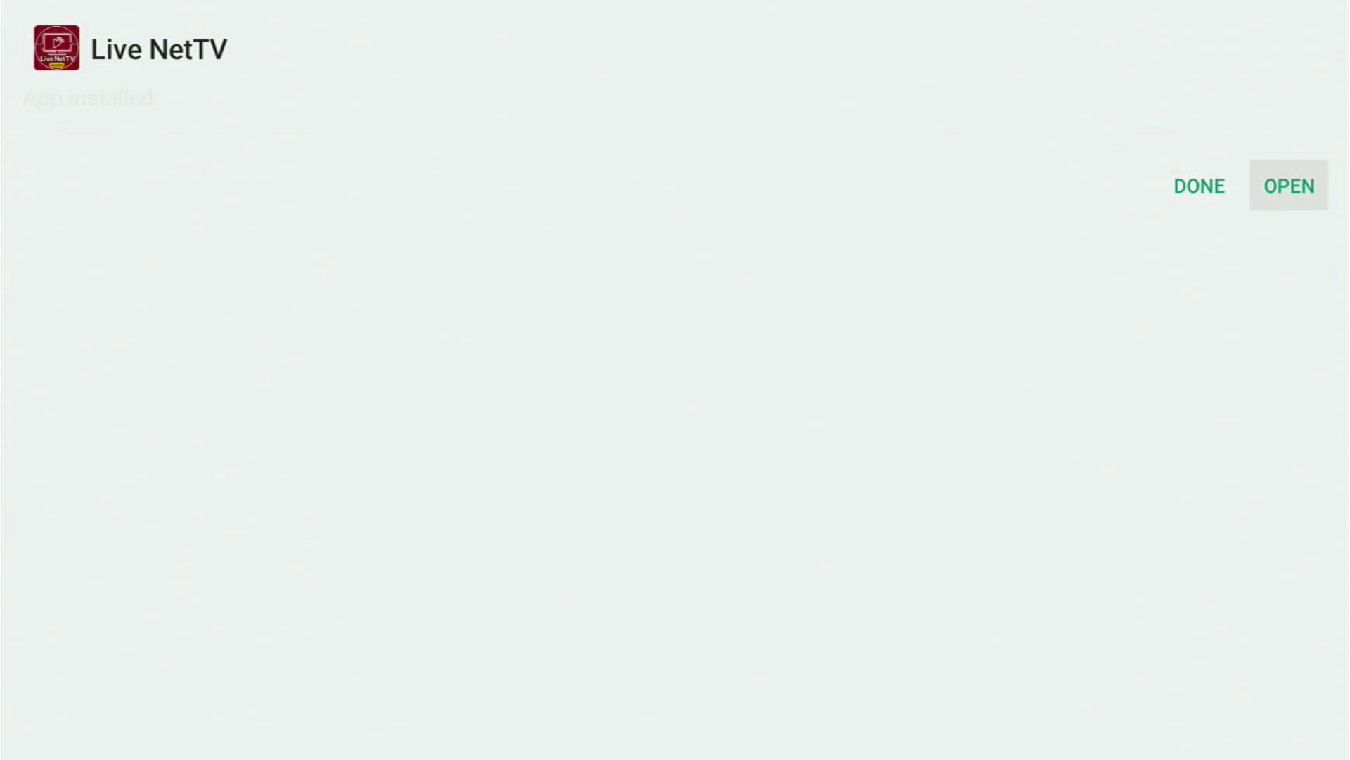
key(Left)
key(Return)
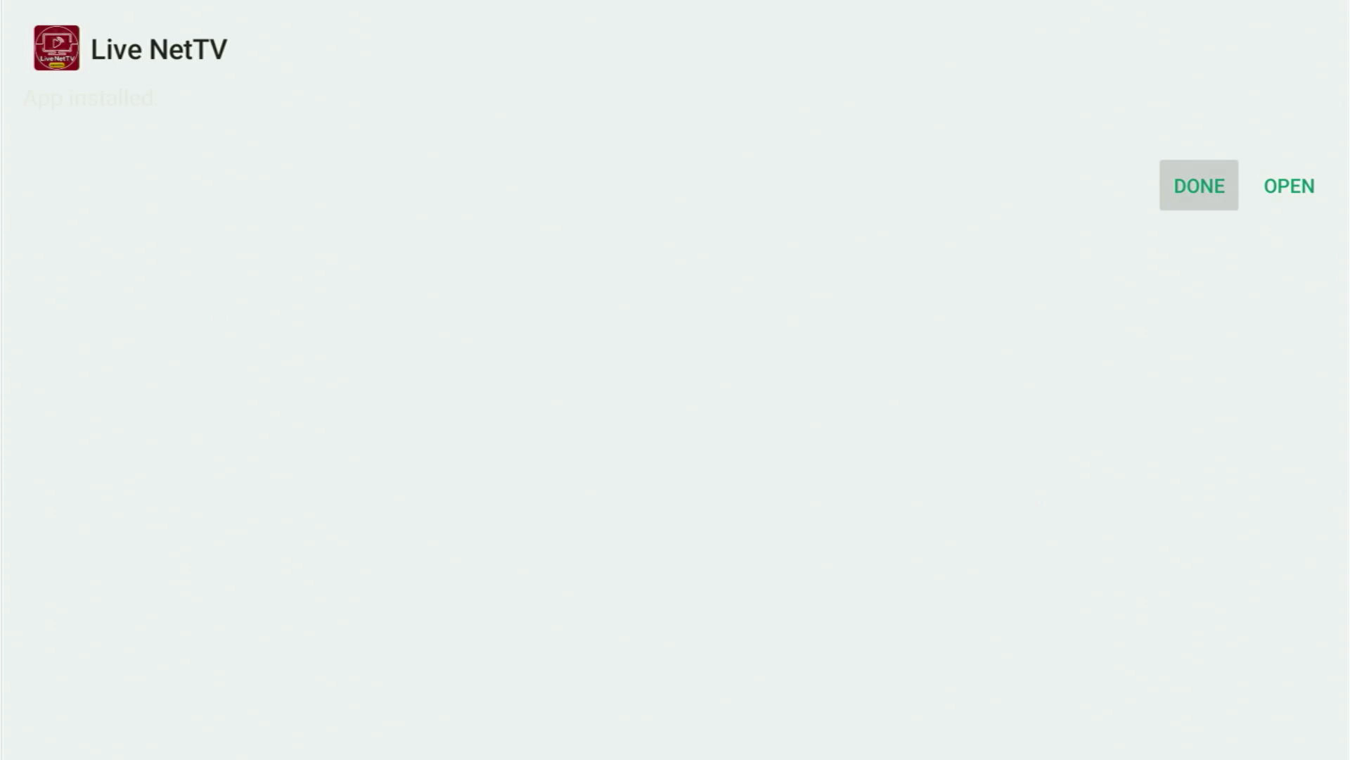
- Delete the leftover LiveNetTV_Amazon_1.8_Release.apk file
key(Right)
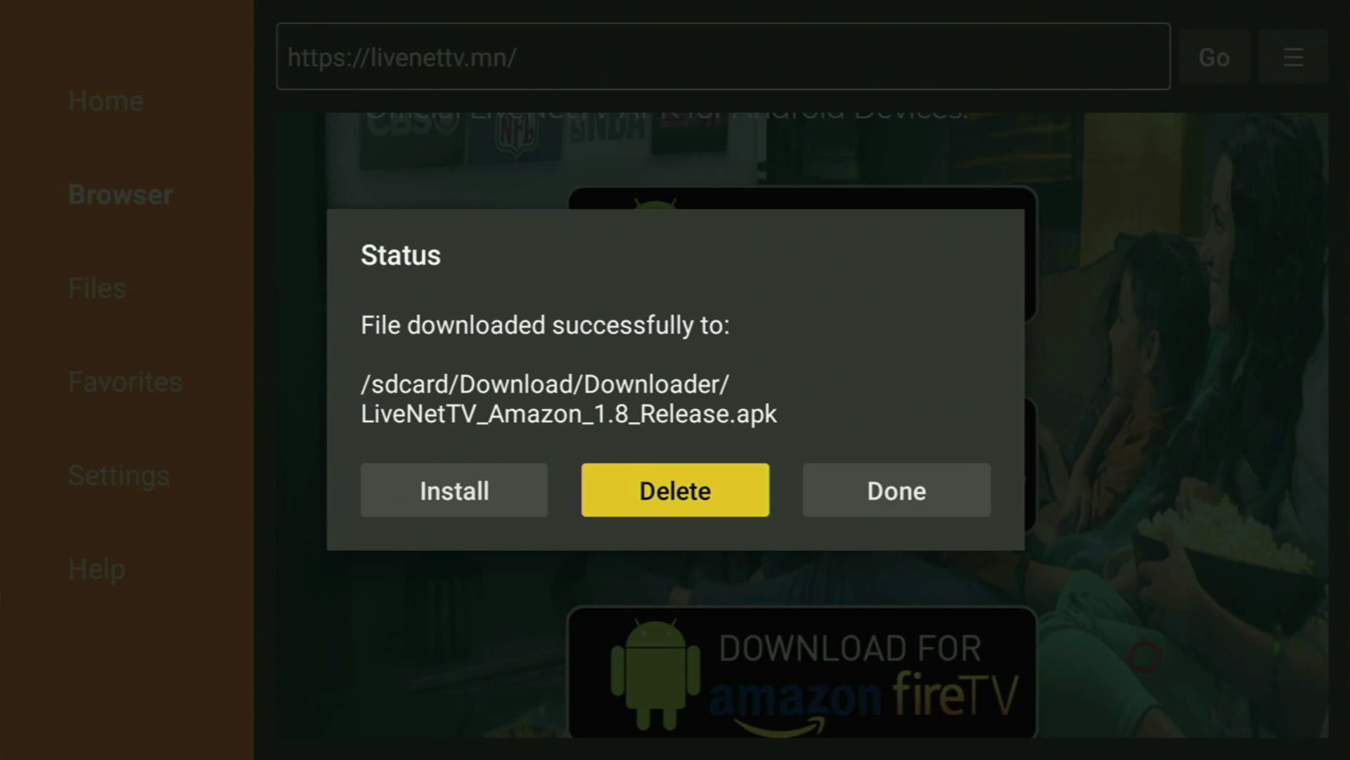
key(Return)
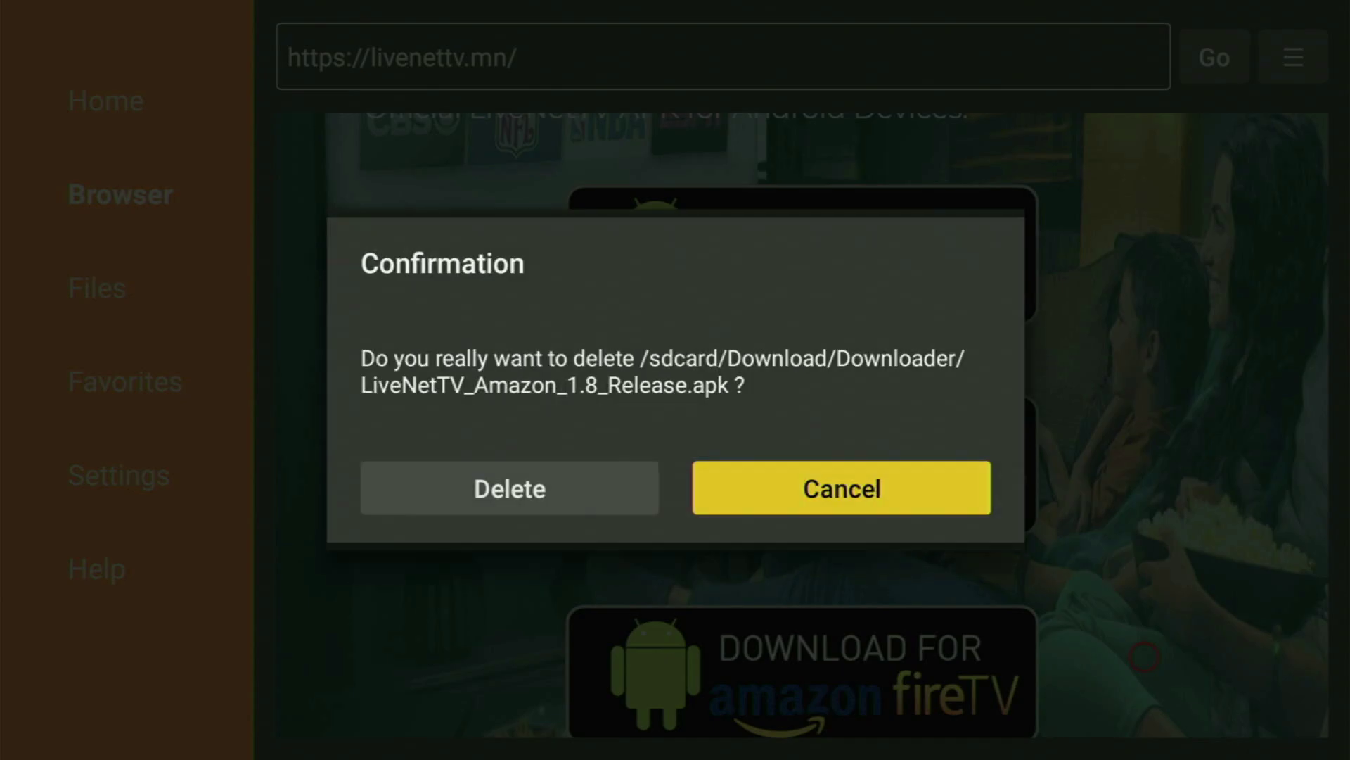
key(Left)
key(Return)
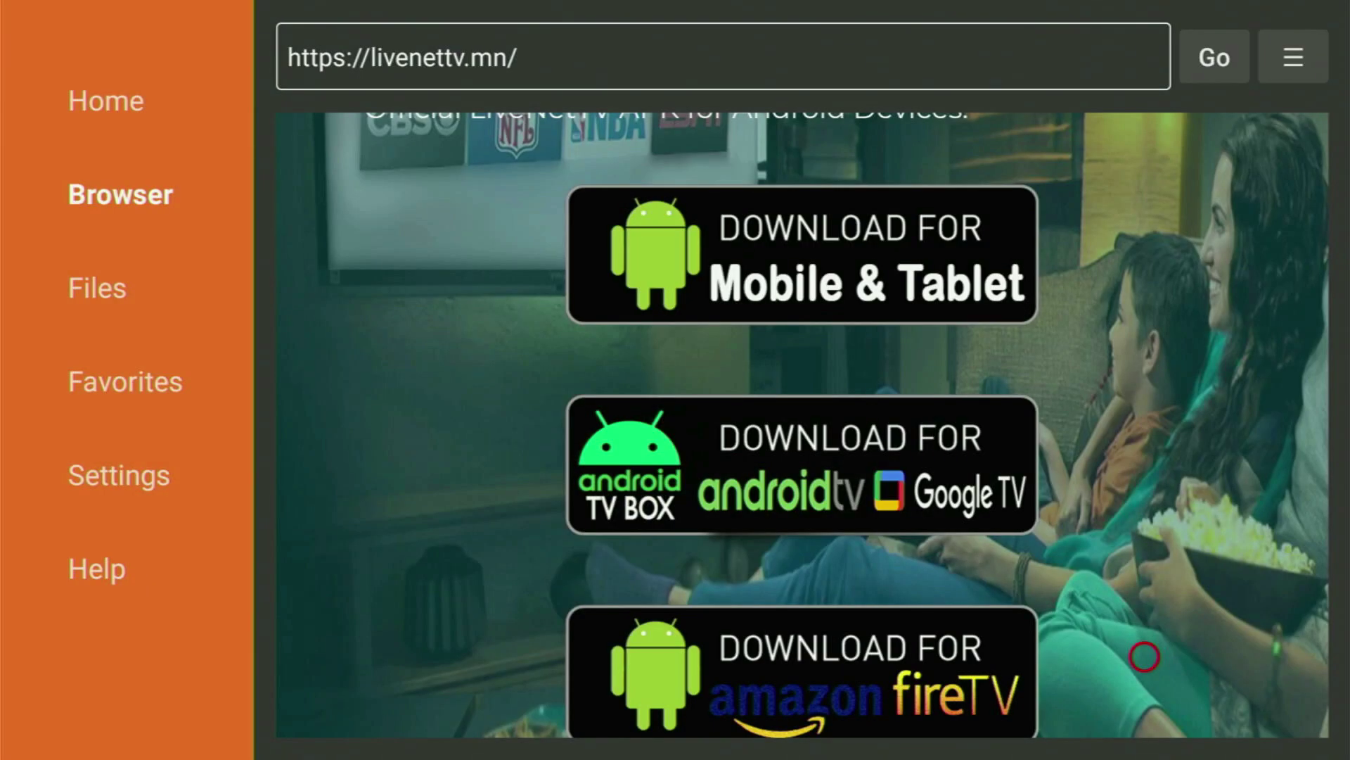
- From the Fire TV home screen, open Your Apps & Channels and highlight Live NetTV
key(Home)
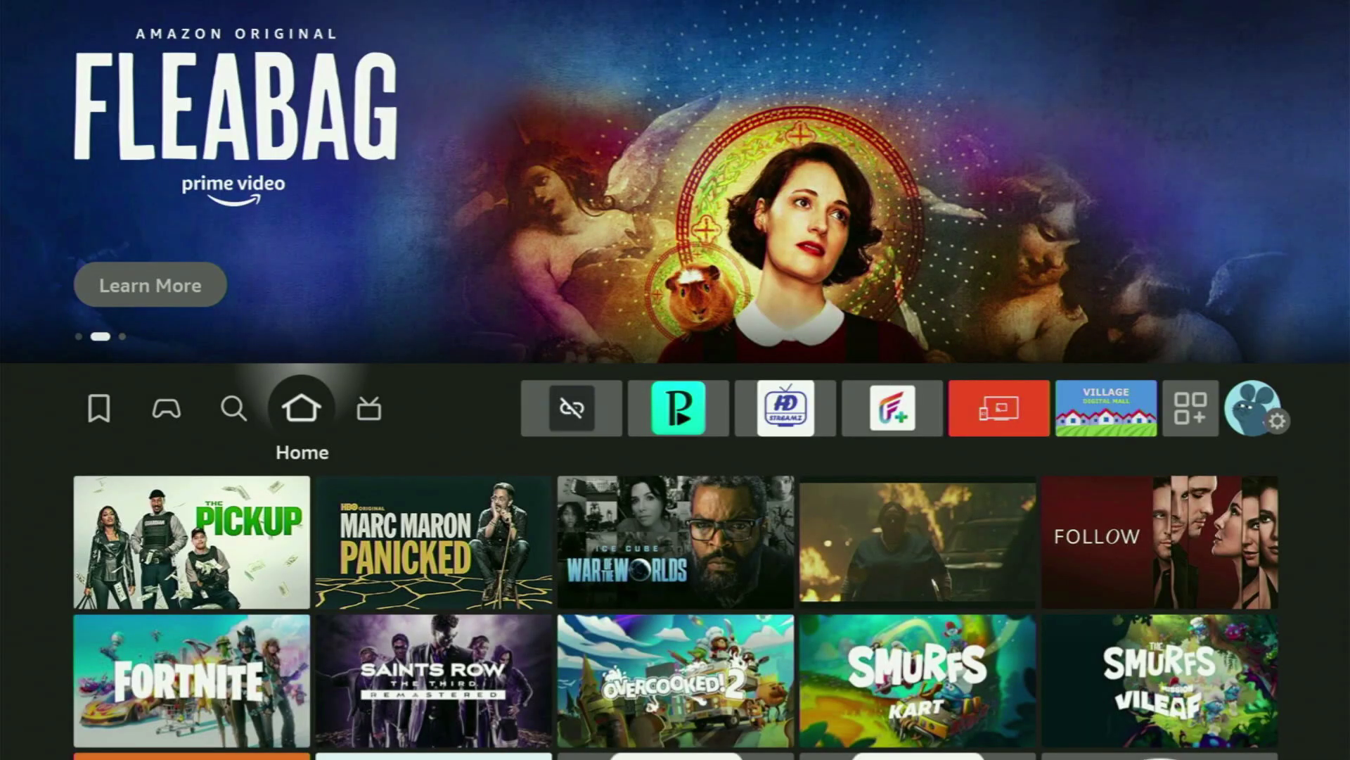
key(Right)
key(Right)
key(Right)
key(Right)
key(Right)
key(Right)
key(Right)
key(Right)
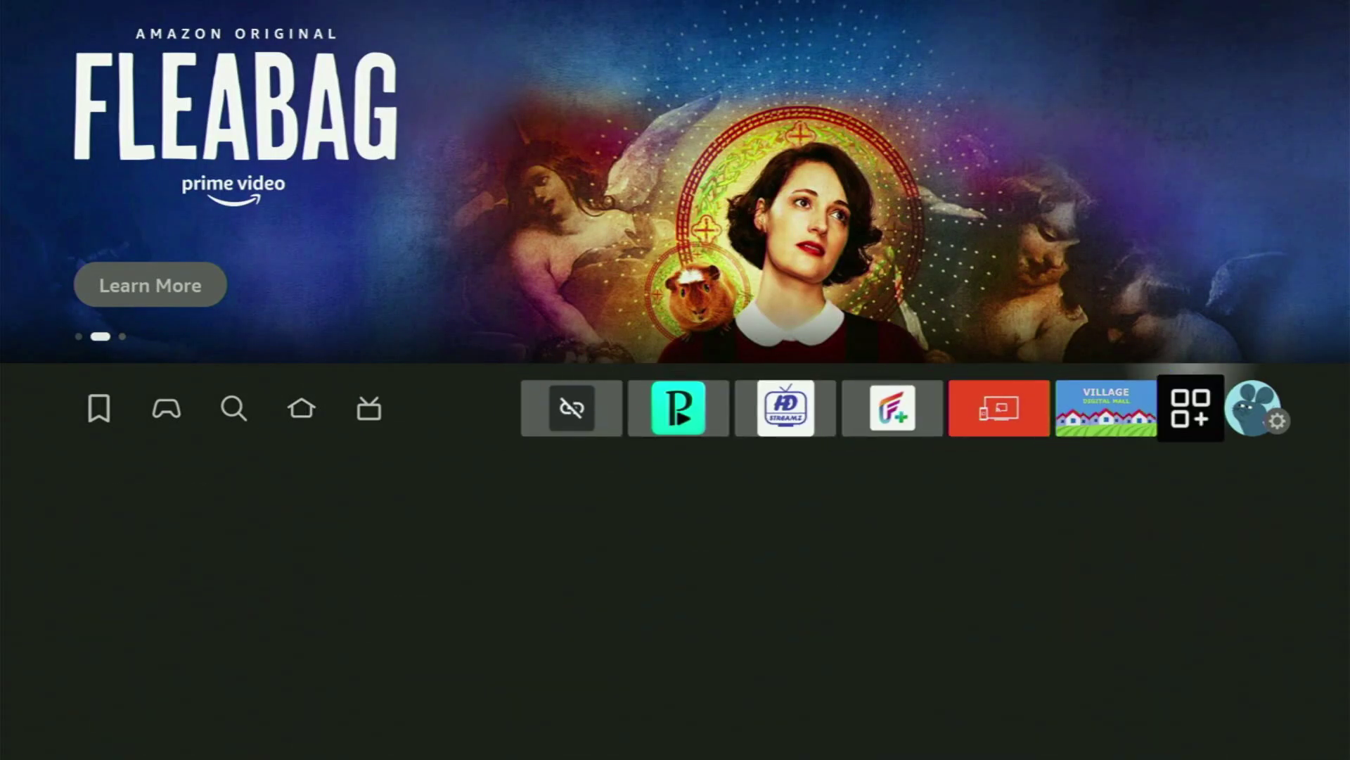
key(Return)
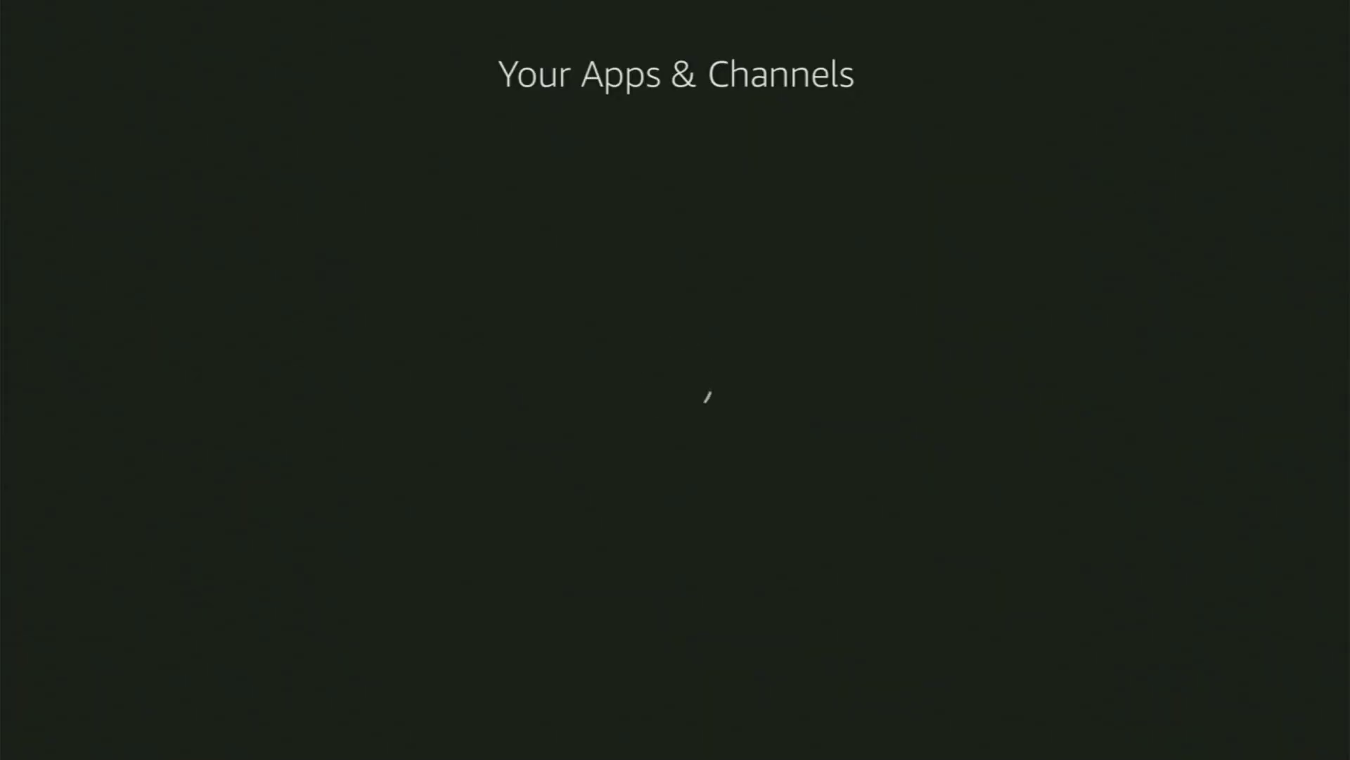
key(Down)
key(Down)
key(Down)
key(Down)
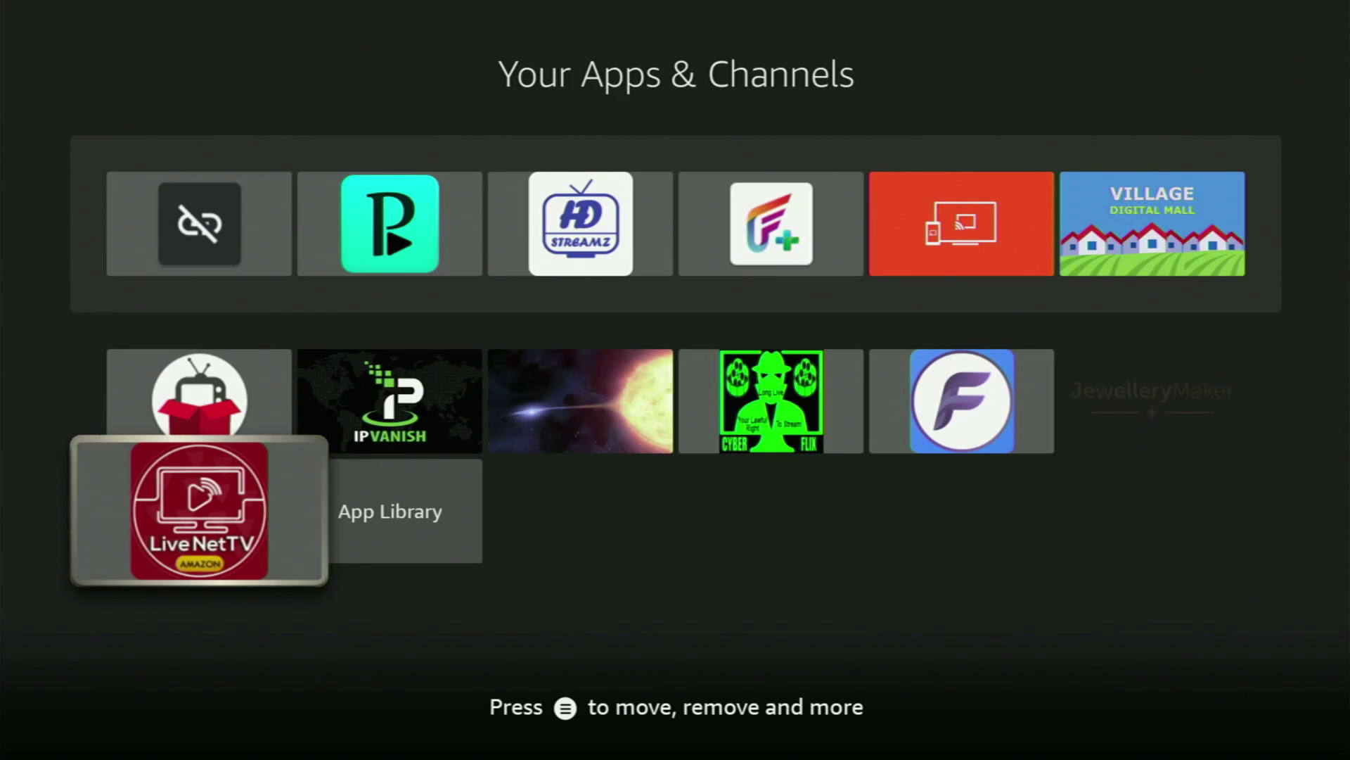
- Move Live NetTV to the front of Your Apps & Channels
key(Menu)
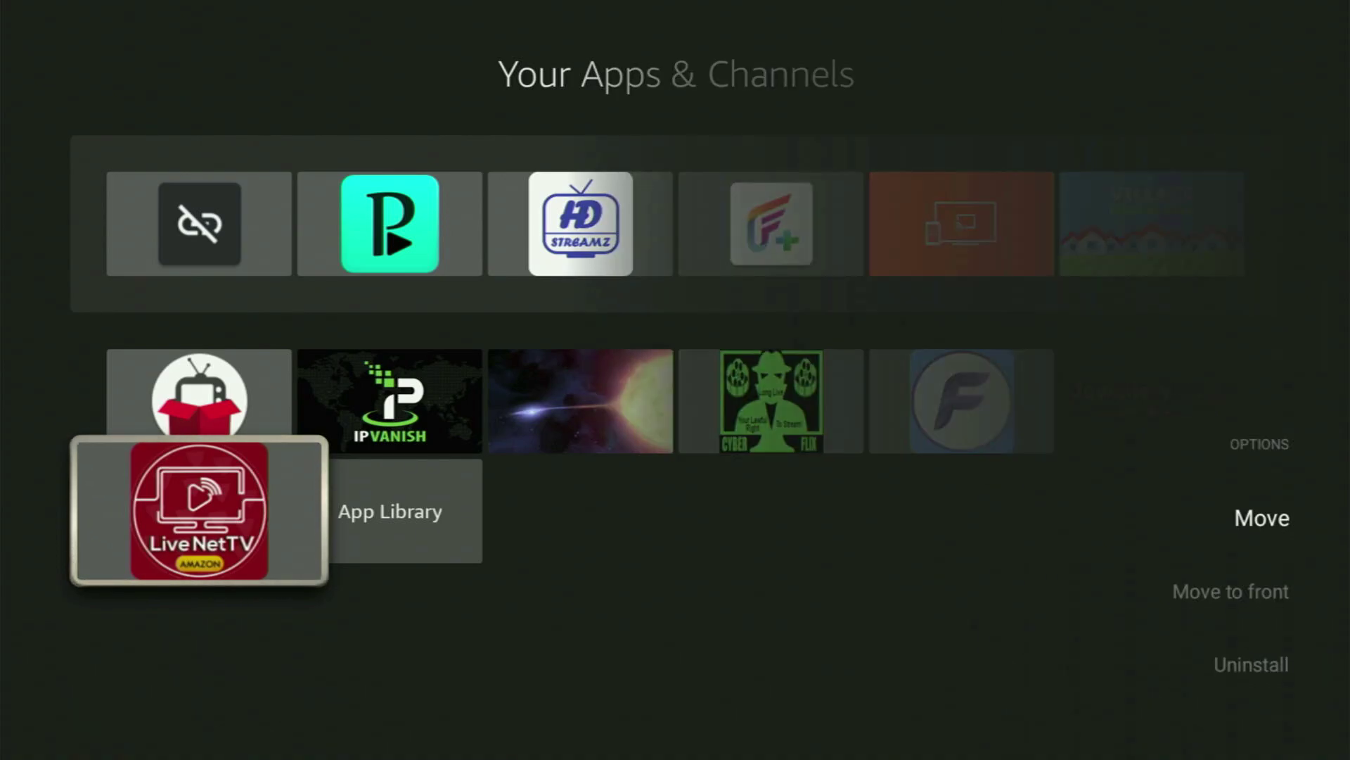
key(Down)
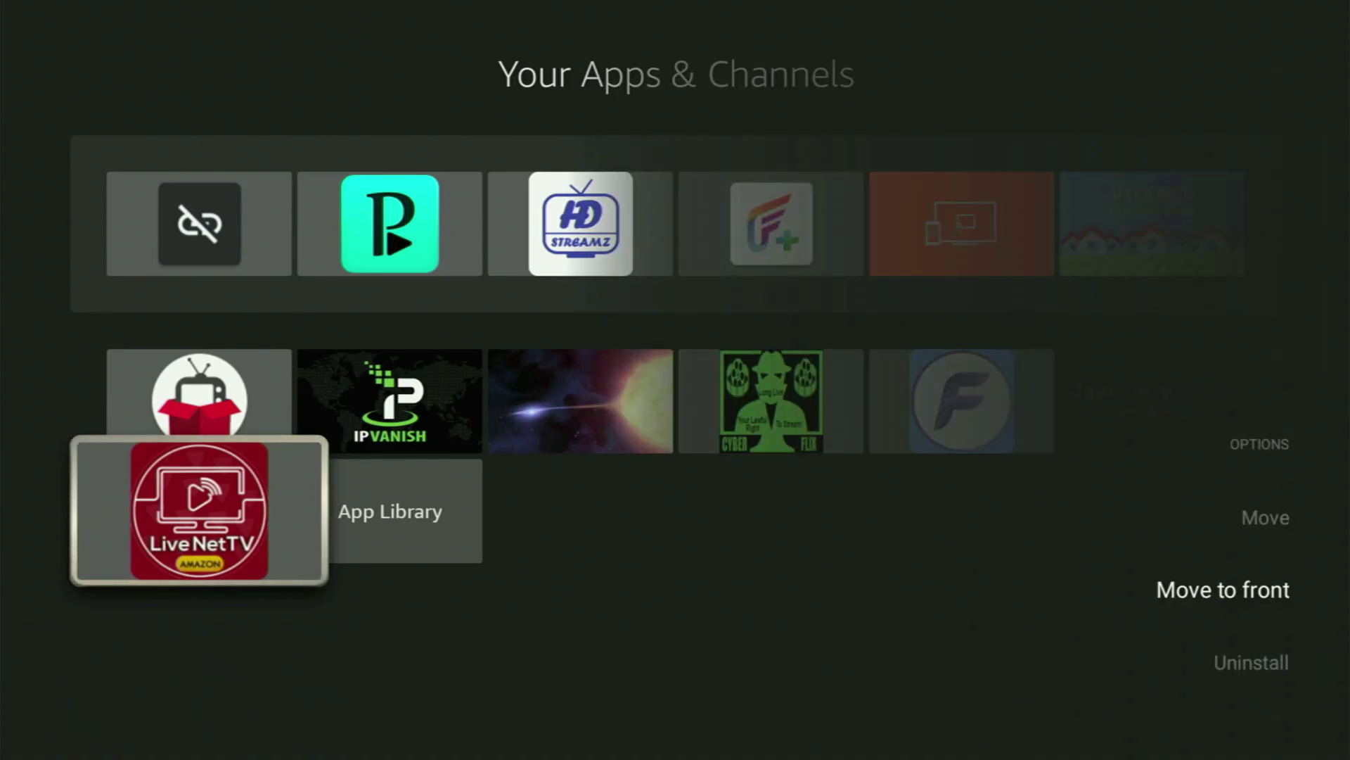
key(Return)
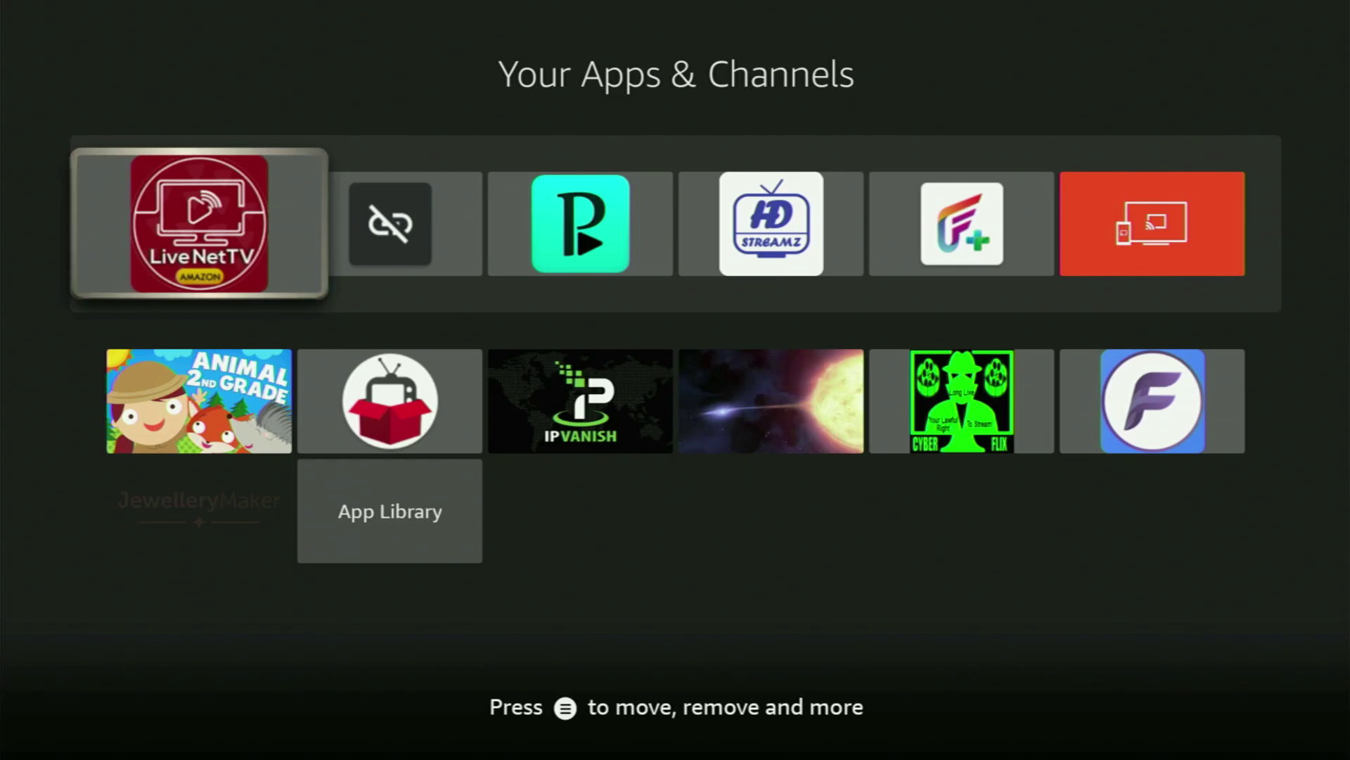
key(Down)
key(Right)
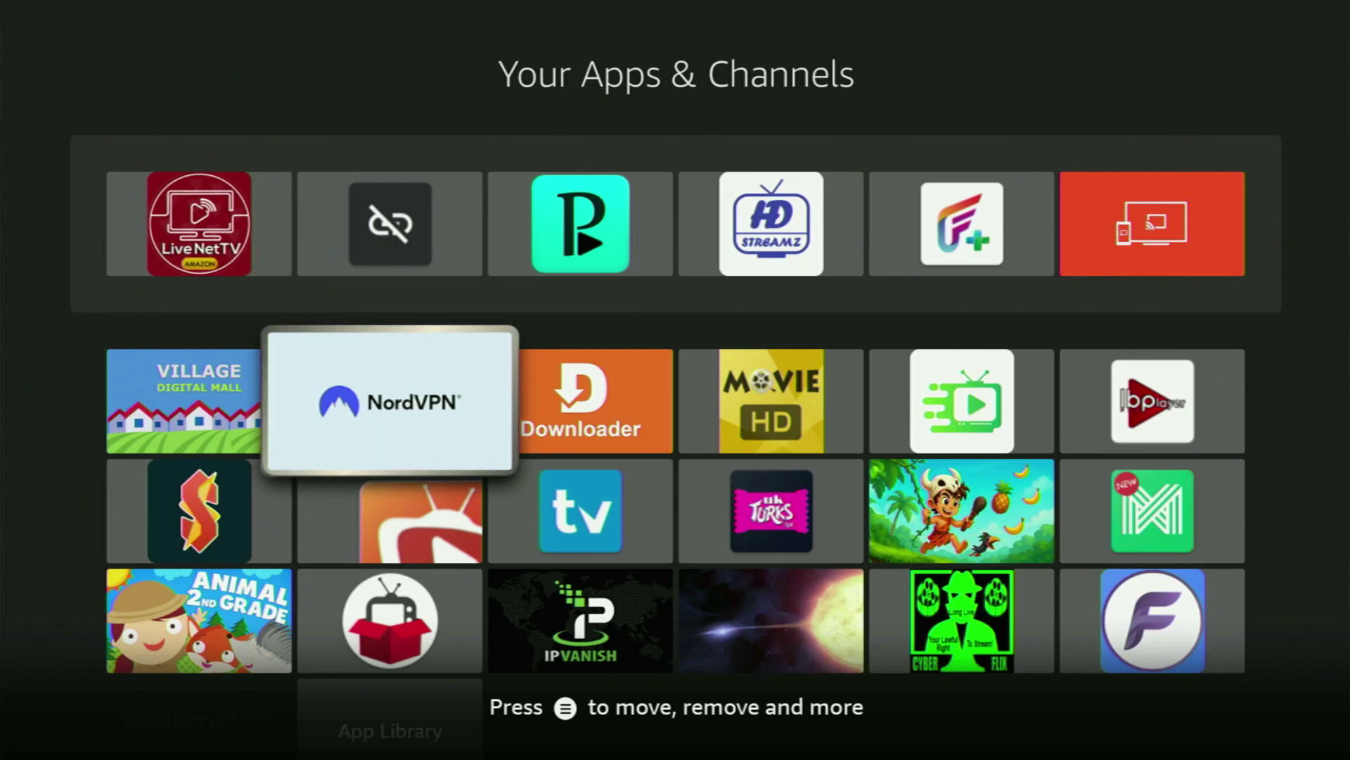